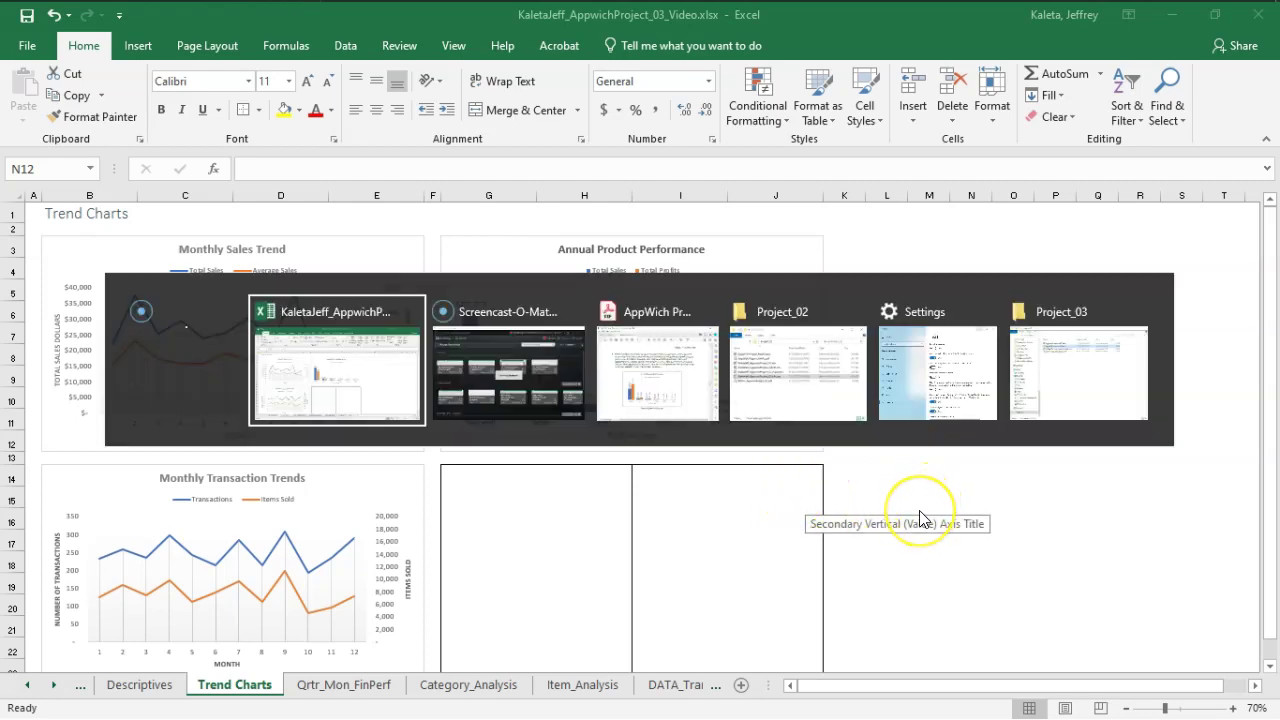
key("alt+Tab")
key("alt+Tab")
- Scroll the AppWich instructions PDF to item 9 and its % of Profit category table
scroll(924, 506, "down", 10)
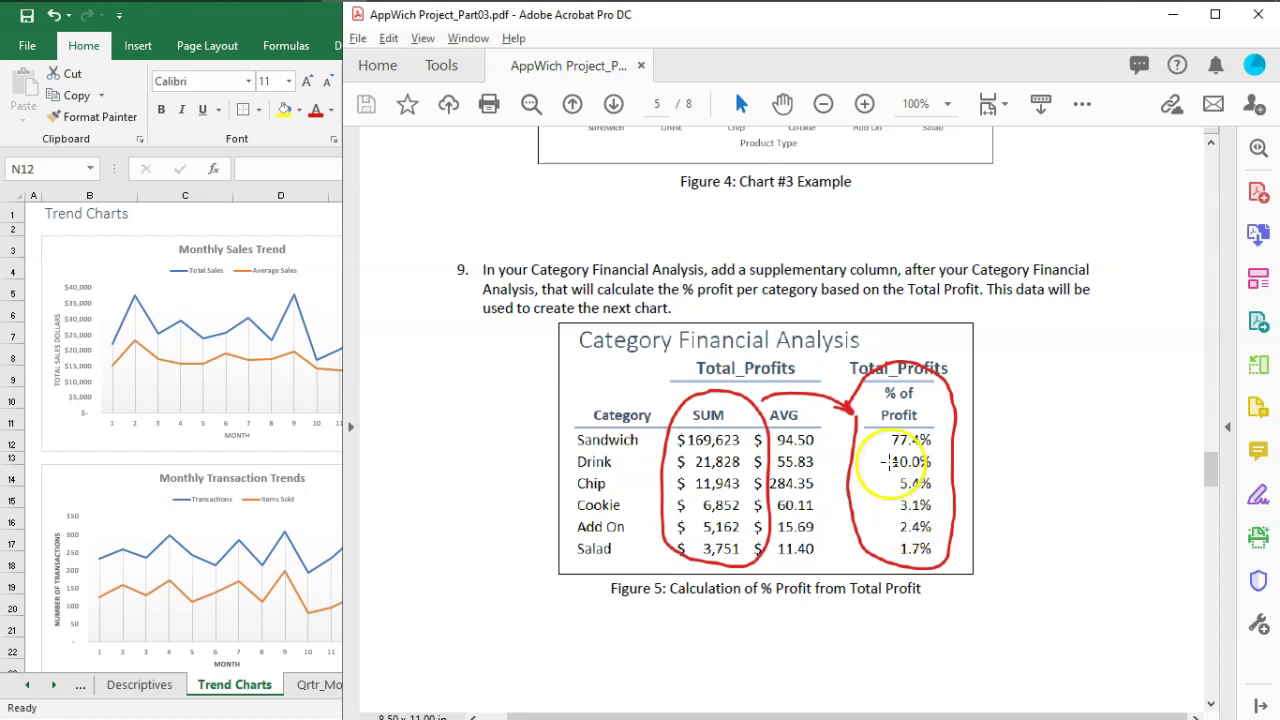
scroll(802, 395, "down", 6)
scroll(802, 395, "down", 12)
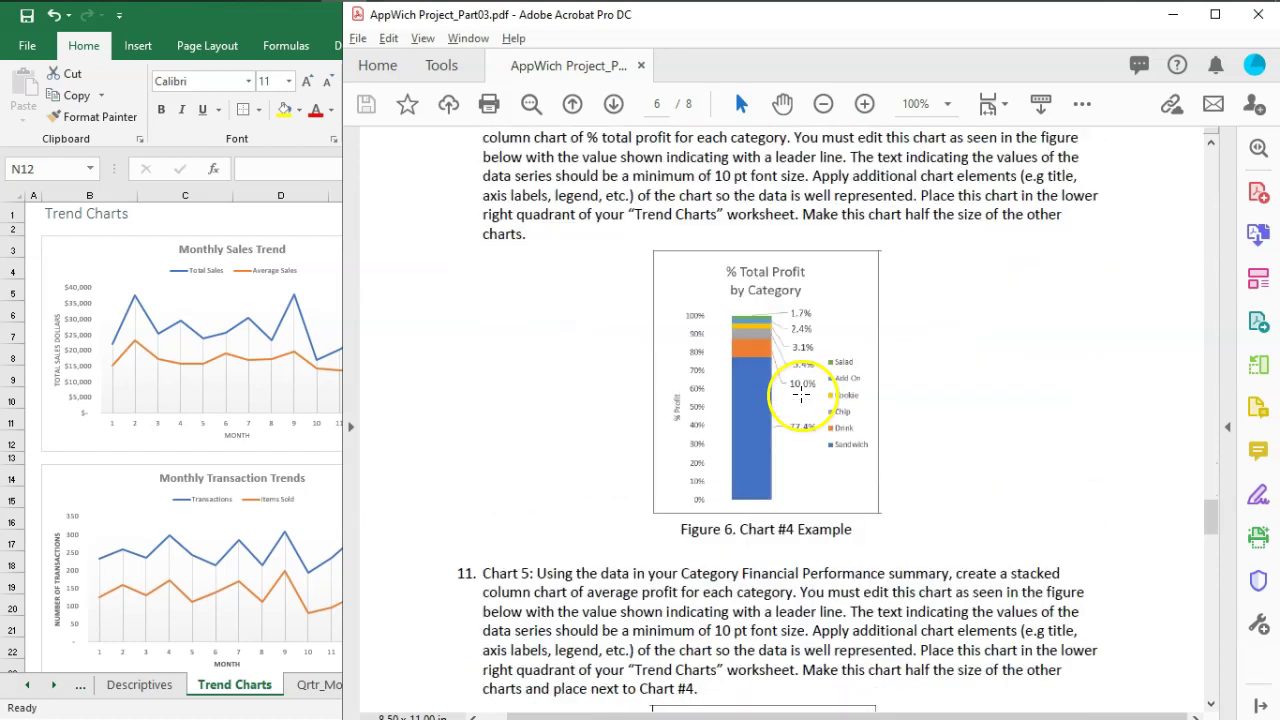
scroll(802, 395, "up", 16)
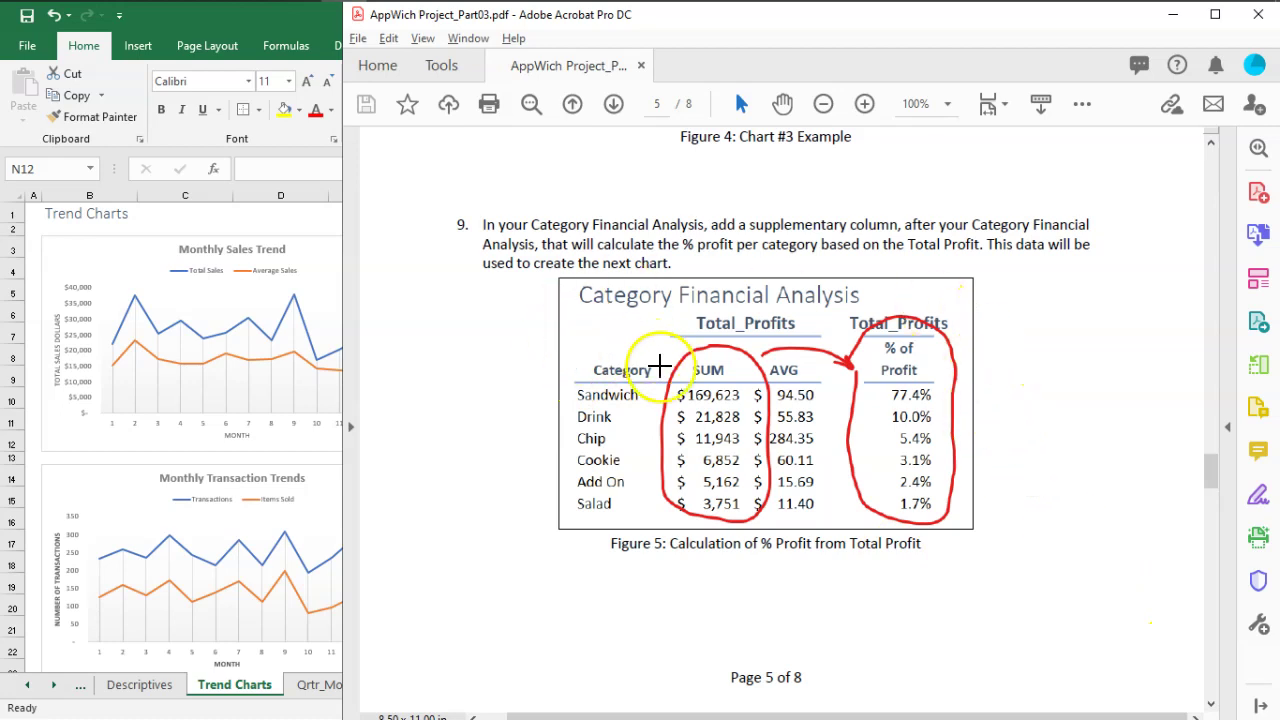
left_click_drag(610, 292, 668, 372)
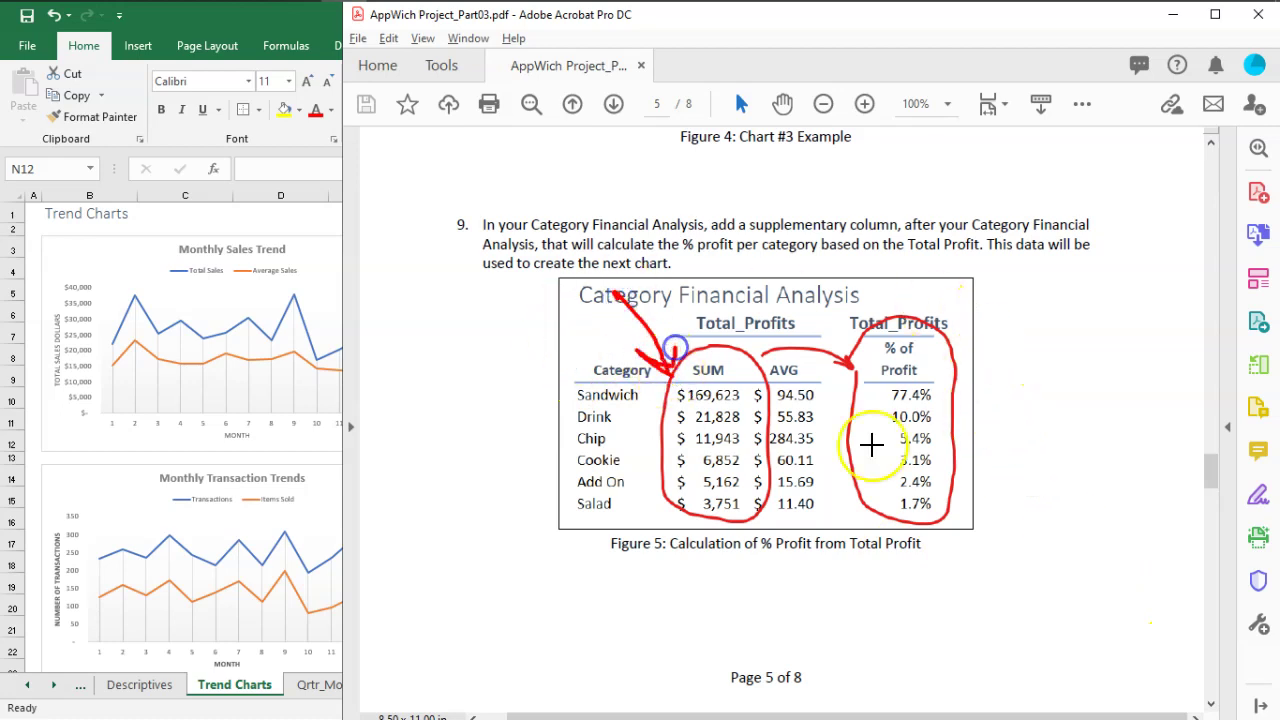
key("Escape")
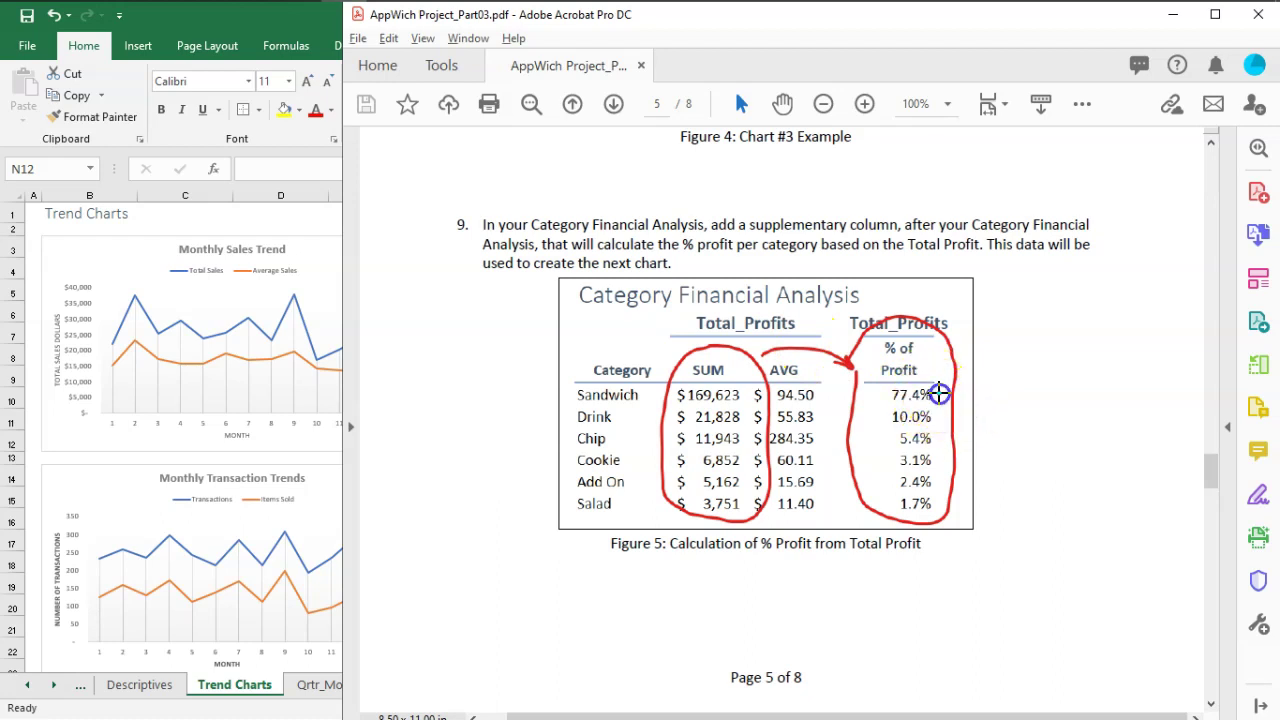
left_click_drag(1030, 372, 1034, 372)
scroll(1005, 418, "down", 10)
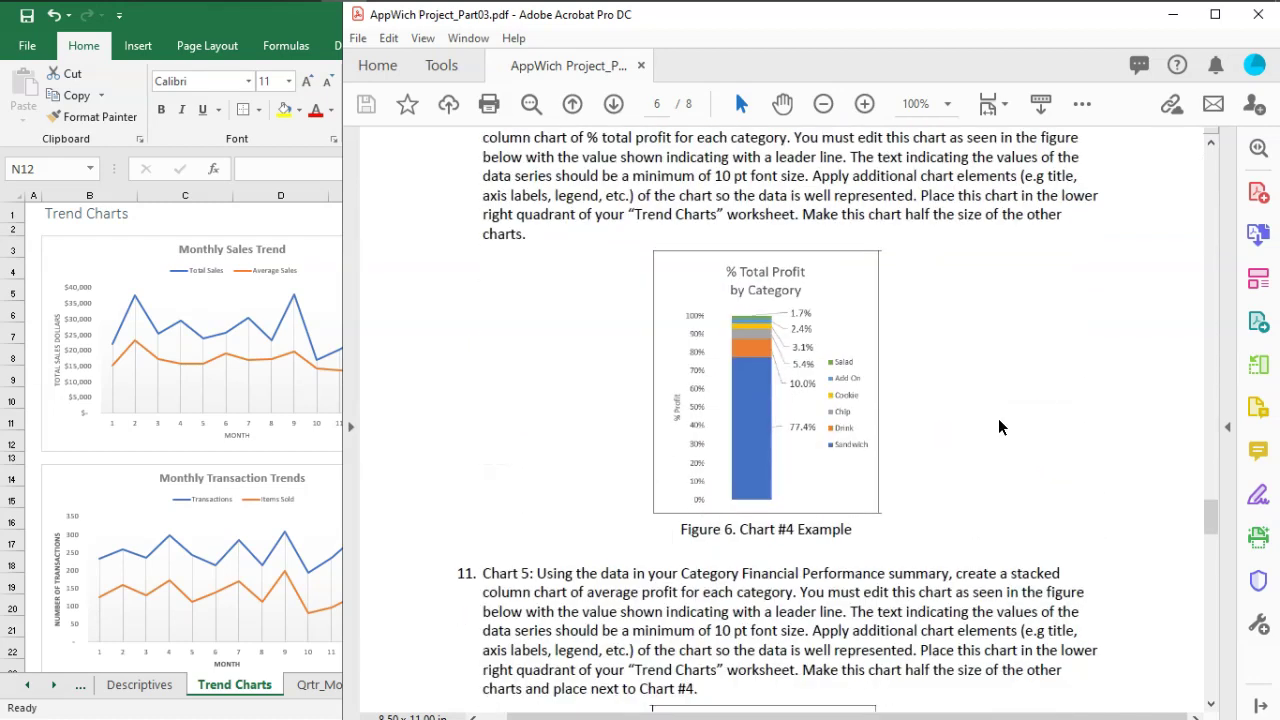
mouse_move(898, 527)
left_mouse_down()
mouse_move(660, 532)
mouse_move(627, 253)
mouse_move(937, 290)
left_mouse_up()
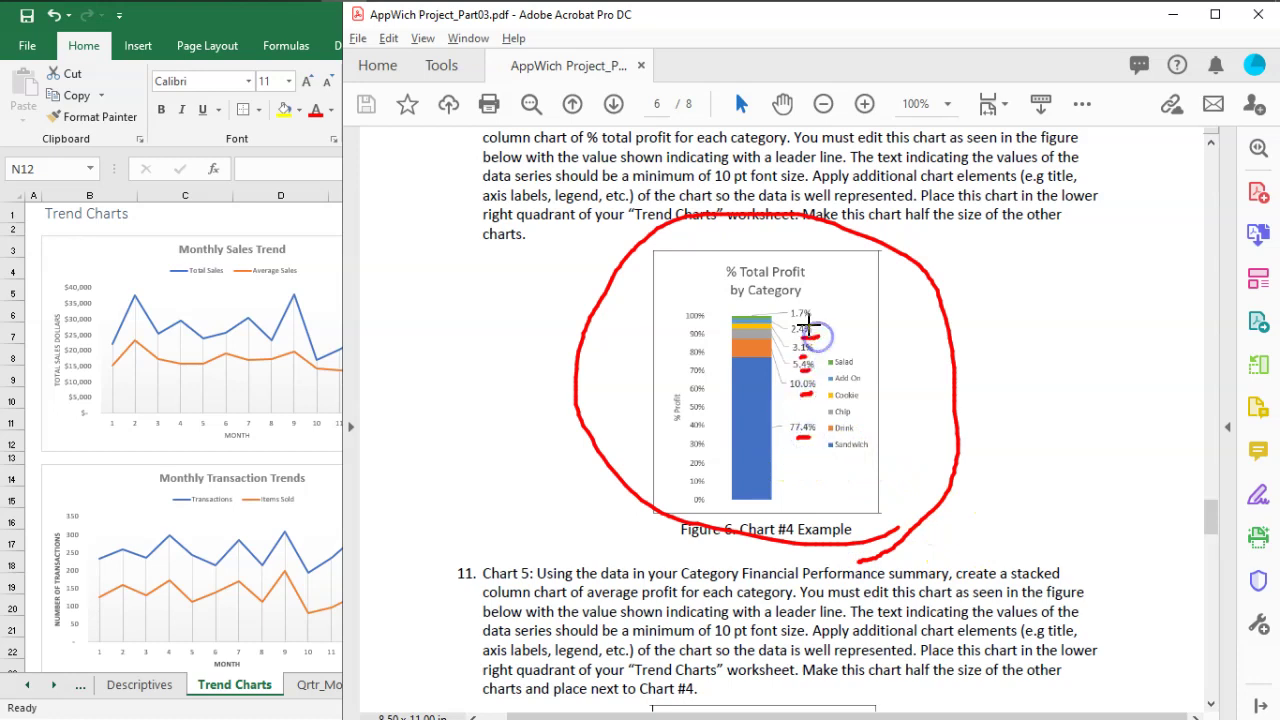
left_click_drag(808, 322, 820, 325)
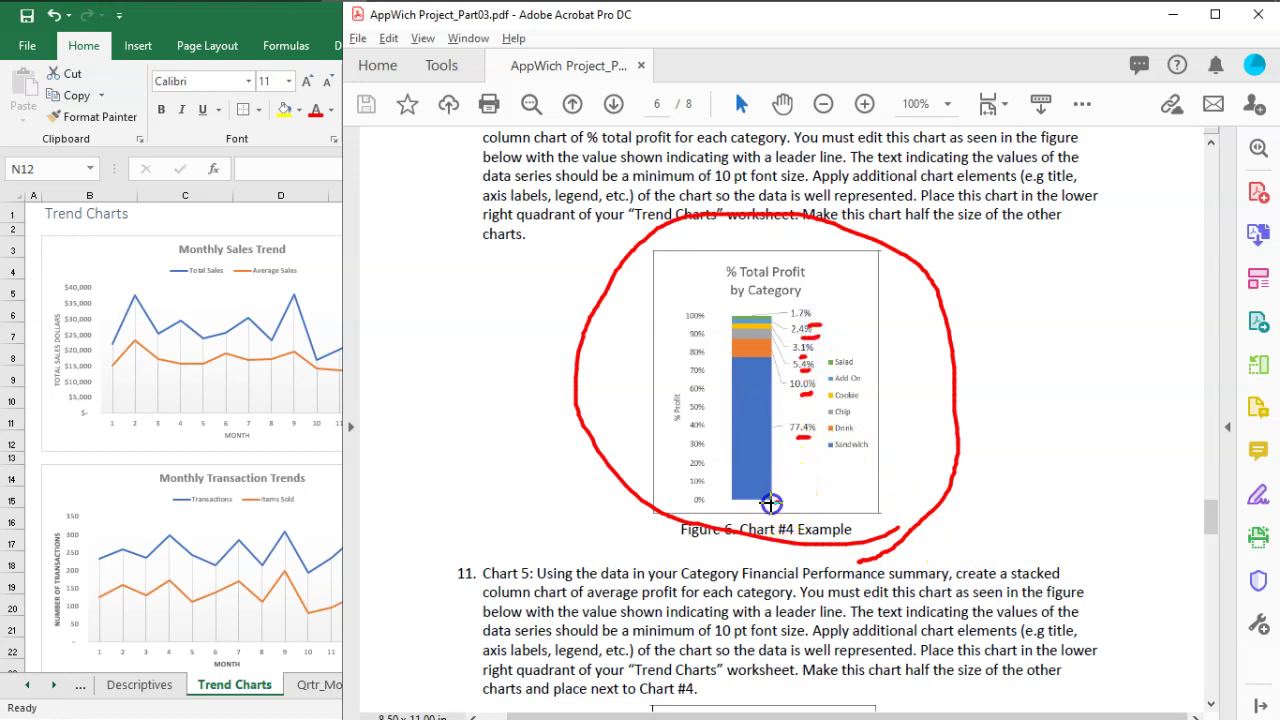
left_click_drag(770, 503, 698, 415)
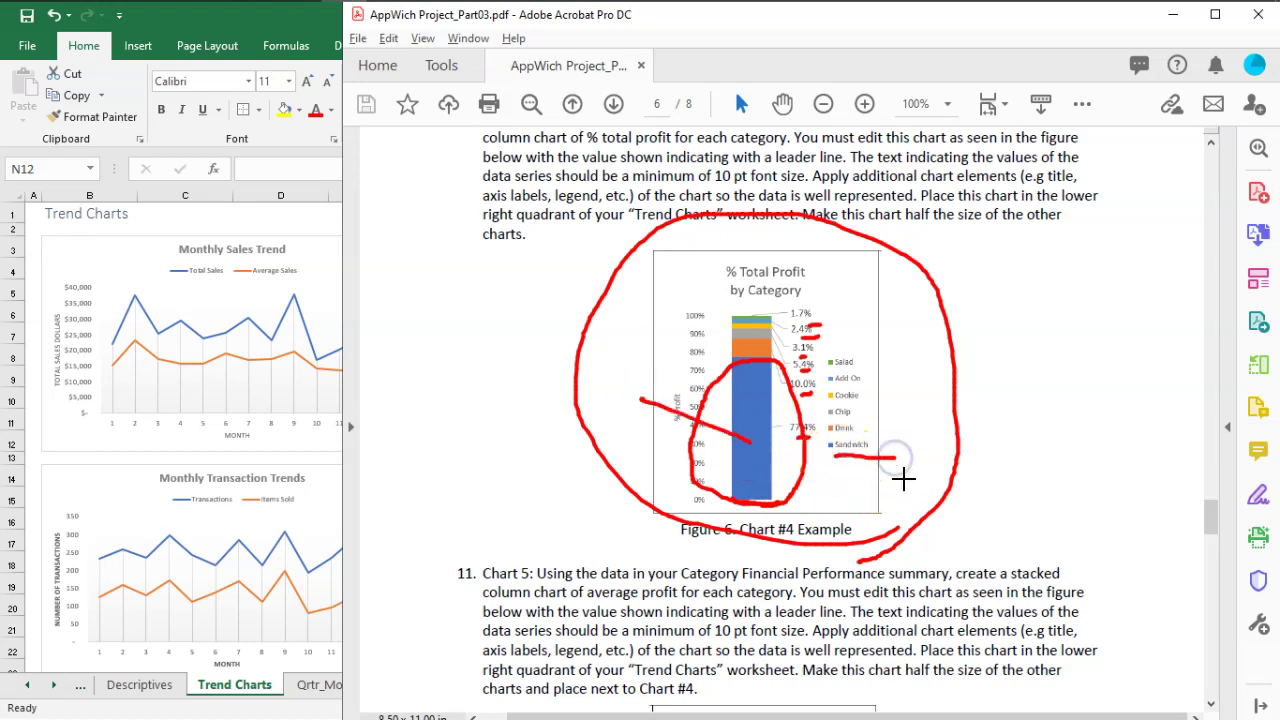
key("e")
scroll(737, 337, "up", 10)
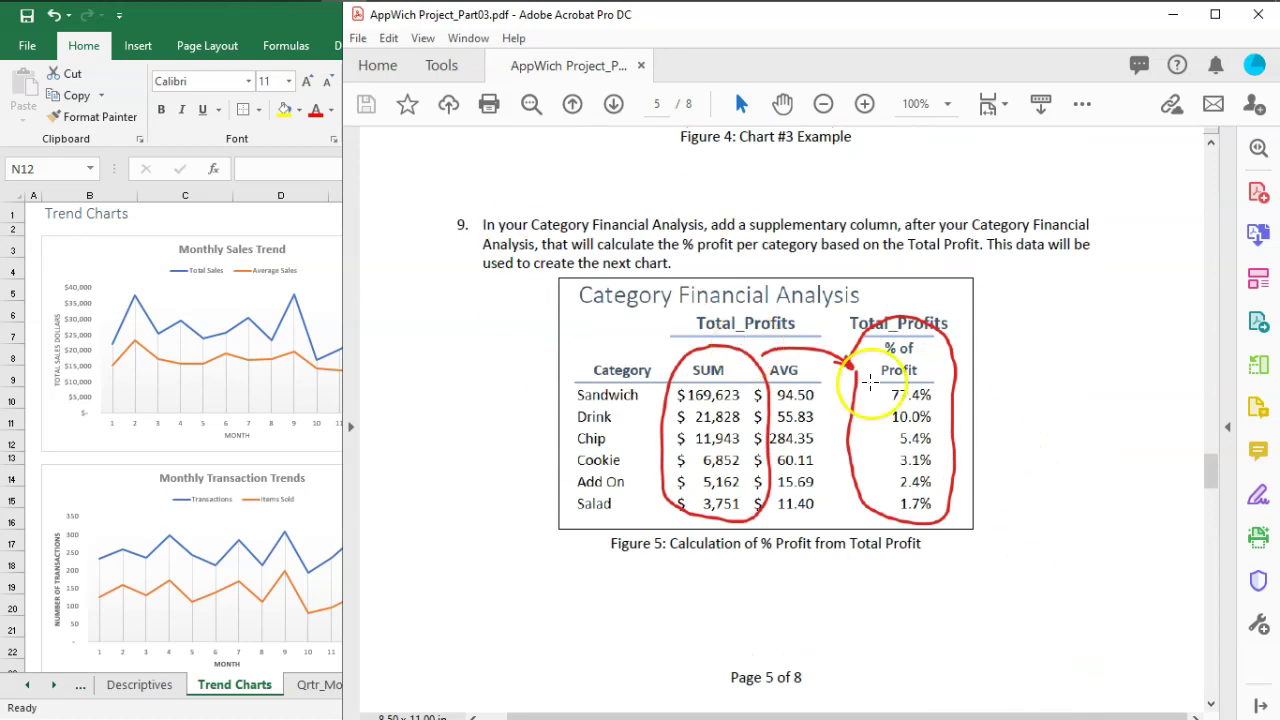
- Copy the Total_Profits header from O3 into R3 on the Category_Analysis sheet
left_click(240, 212)
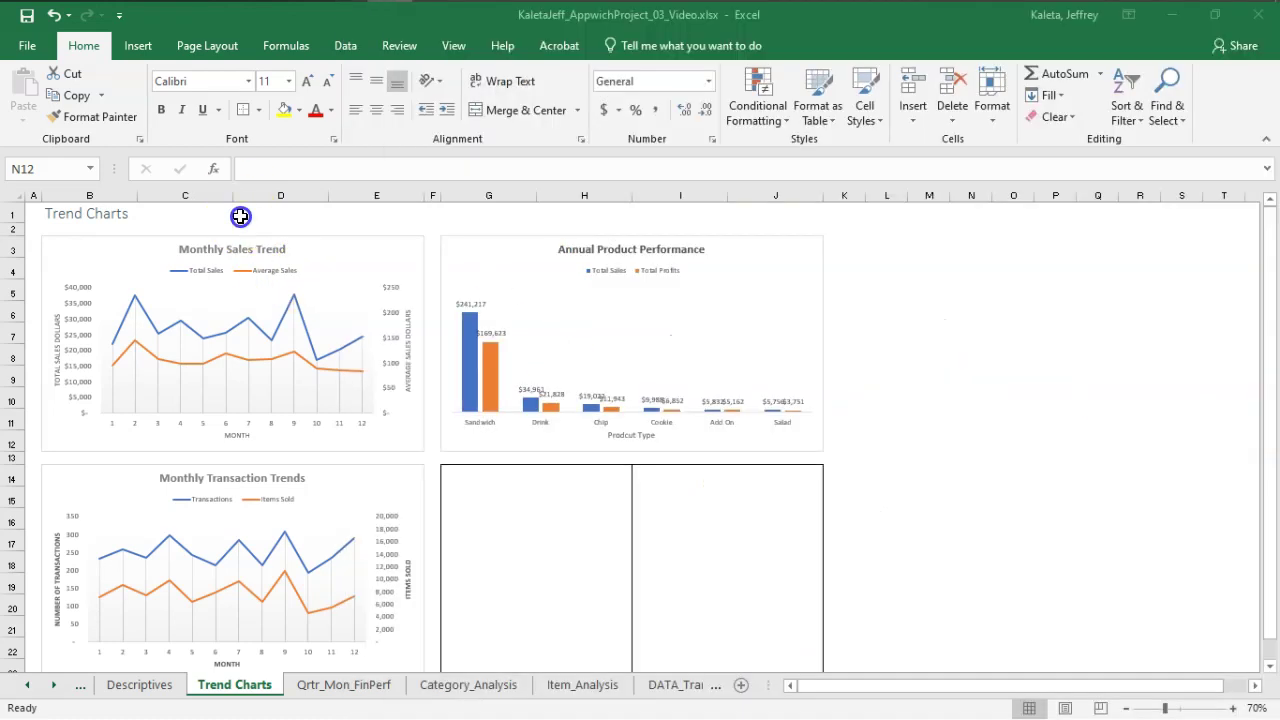
left_click(483, 688)
left_click(1001, 542)
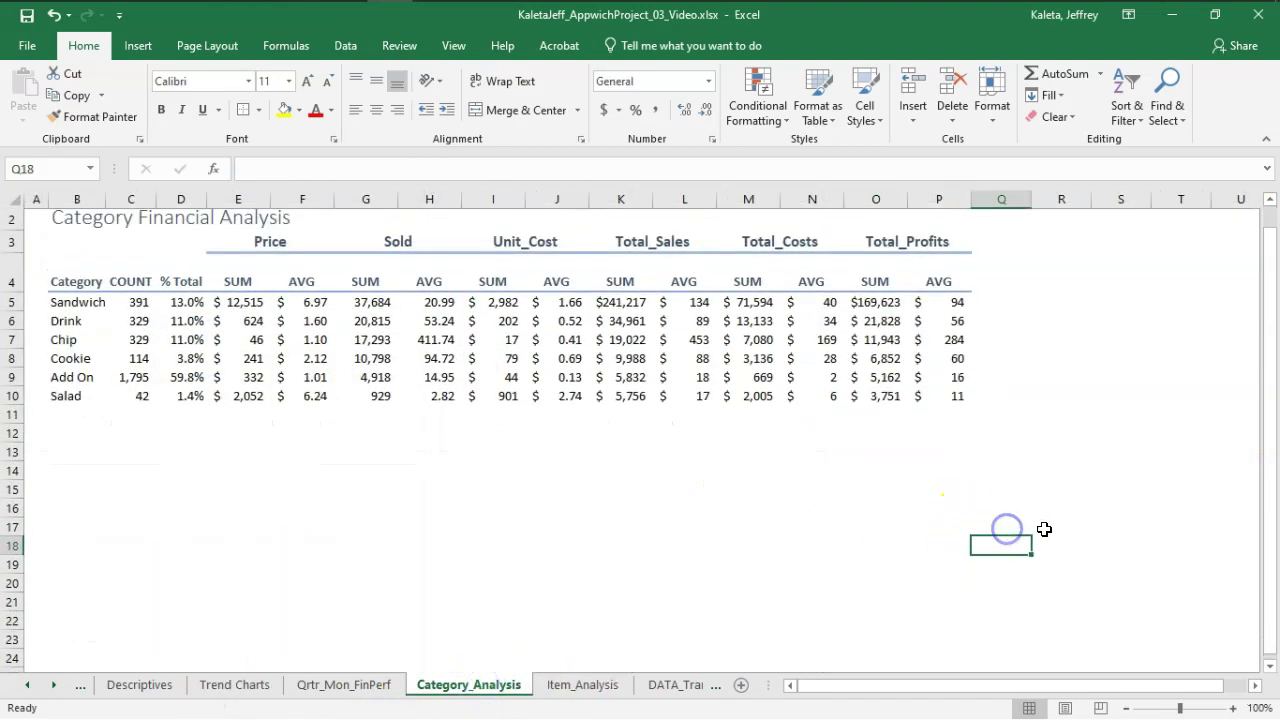
scroll(1040, 530, "up", 1)
left_click(877, 267)
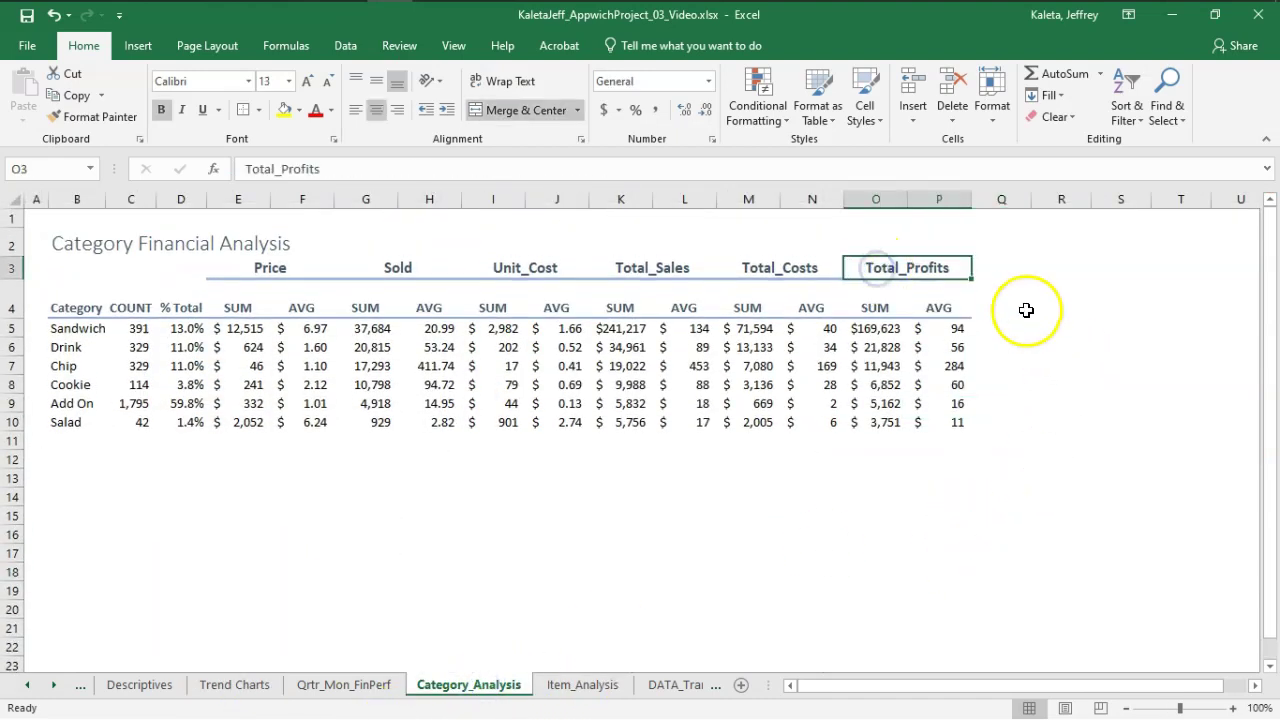
key("ctrl+c")
left_click(1063, 267)
key("ctrl+v")
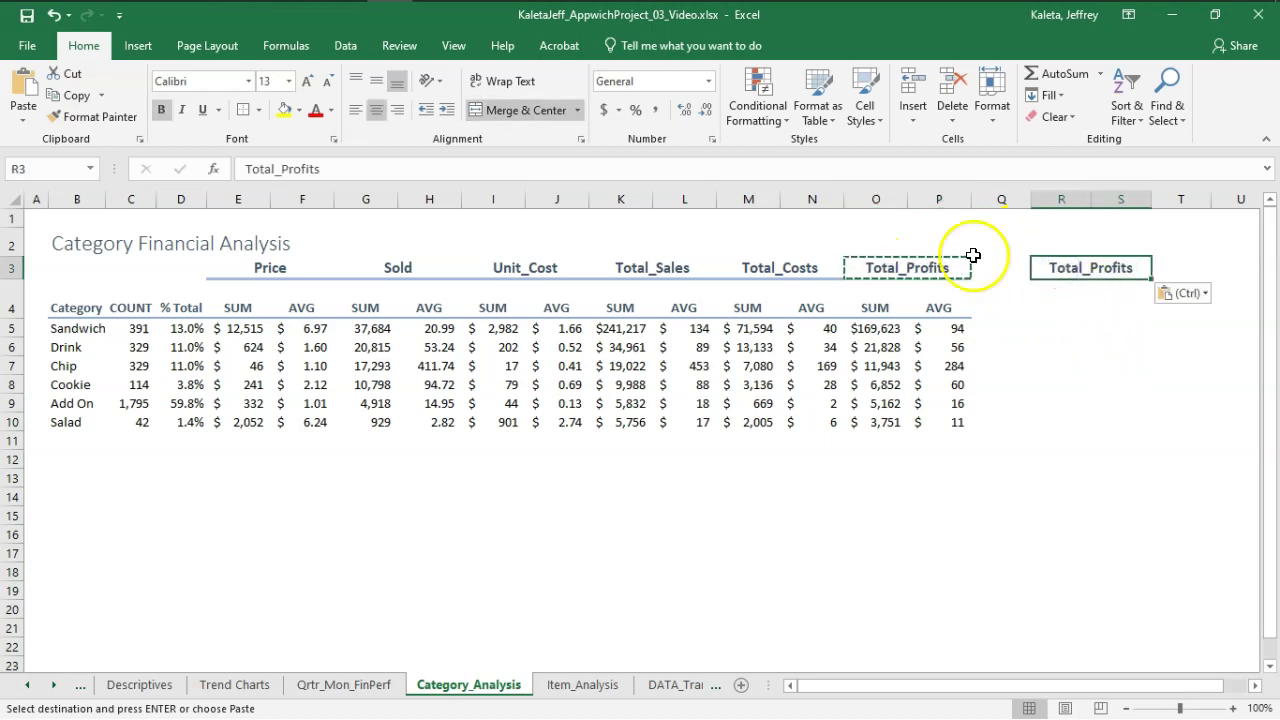
- Enter '% of Profit' as the R4 subheading, replacing the first '% Total' entry
left_click(510, 110)
left_click(1063, 308)
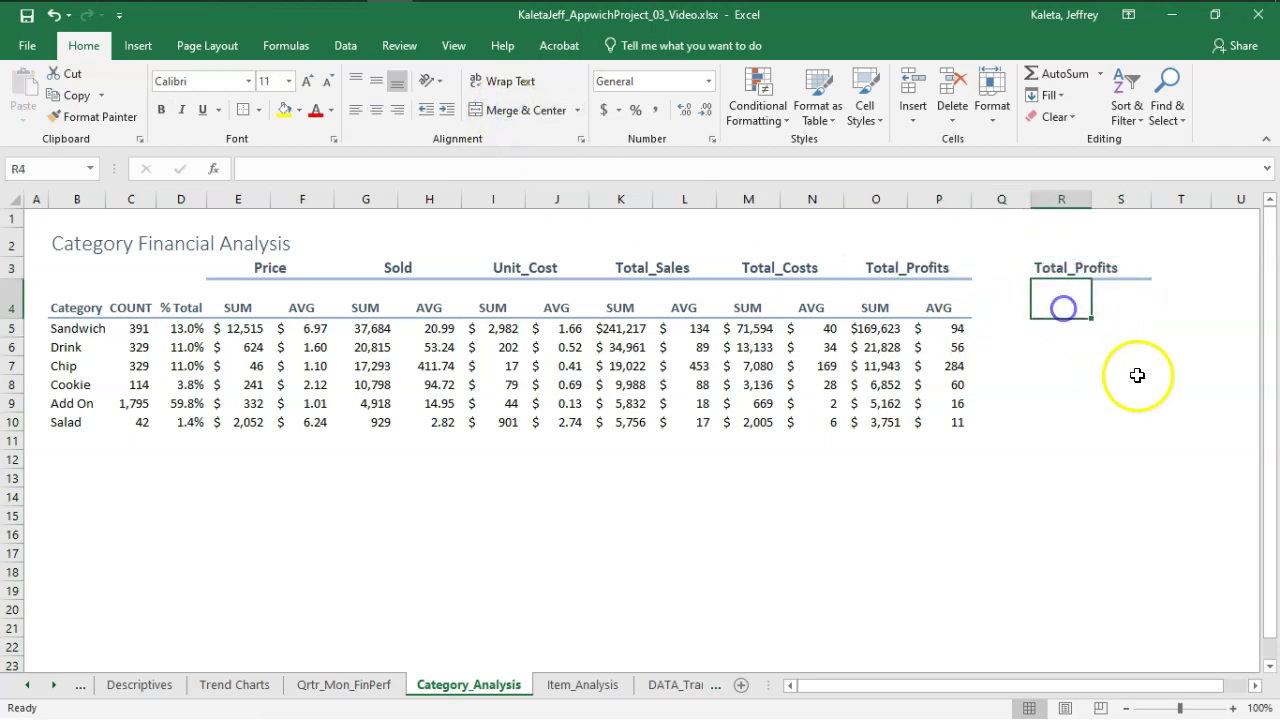
type("%")
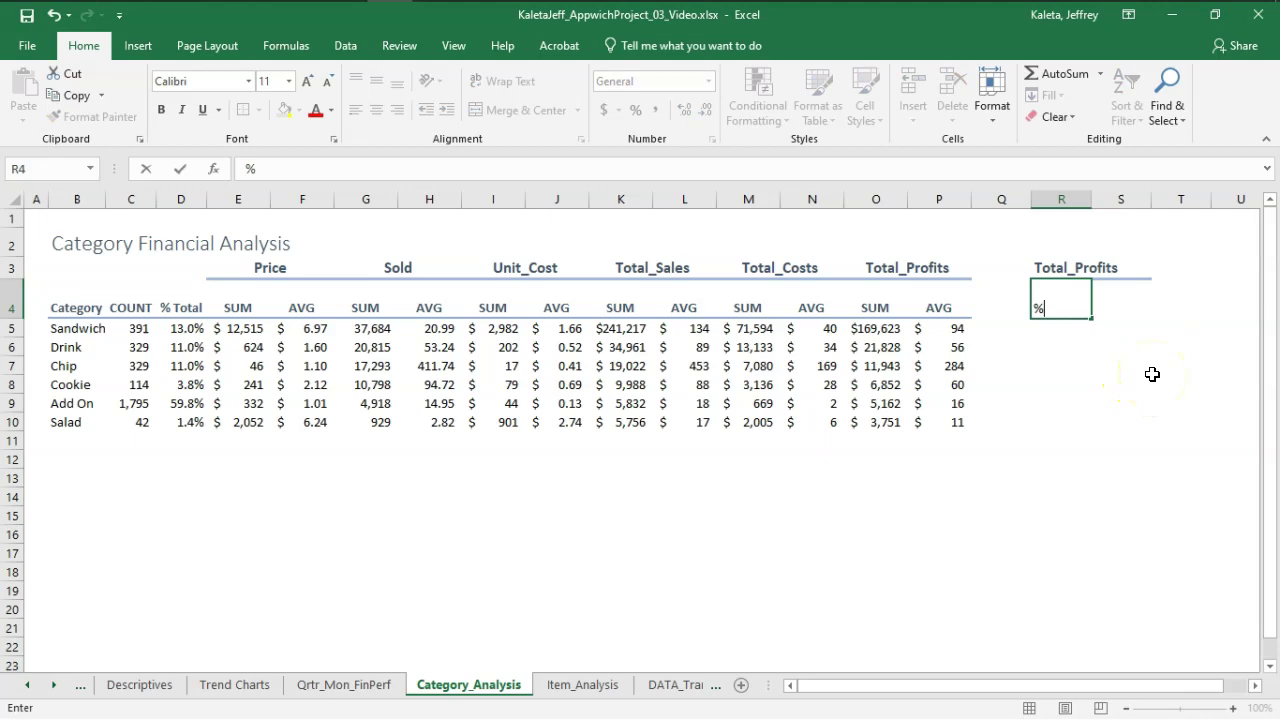
type(" Total")
key("Return")
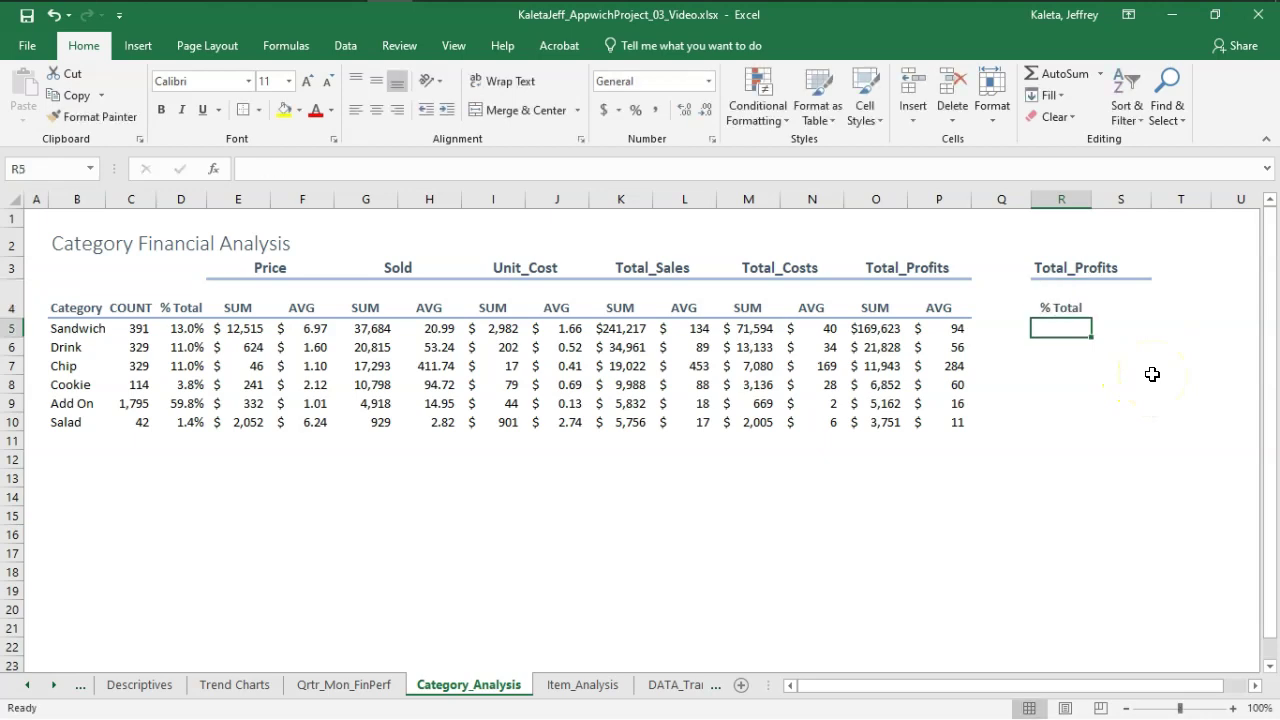
key("alt+Tab")
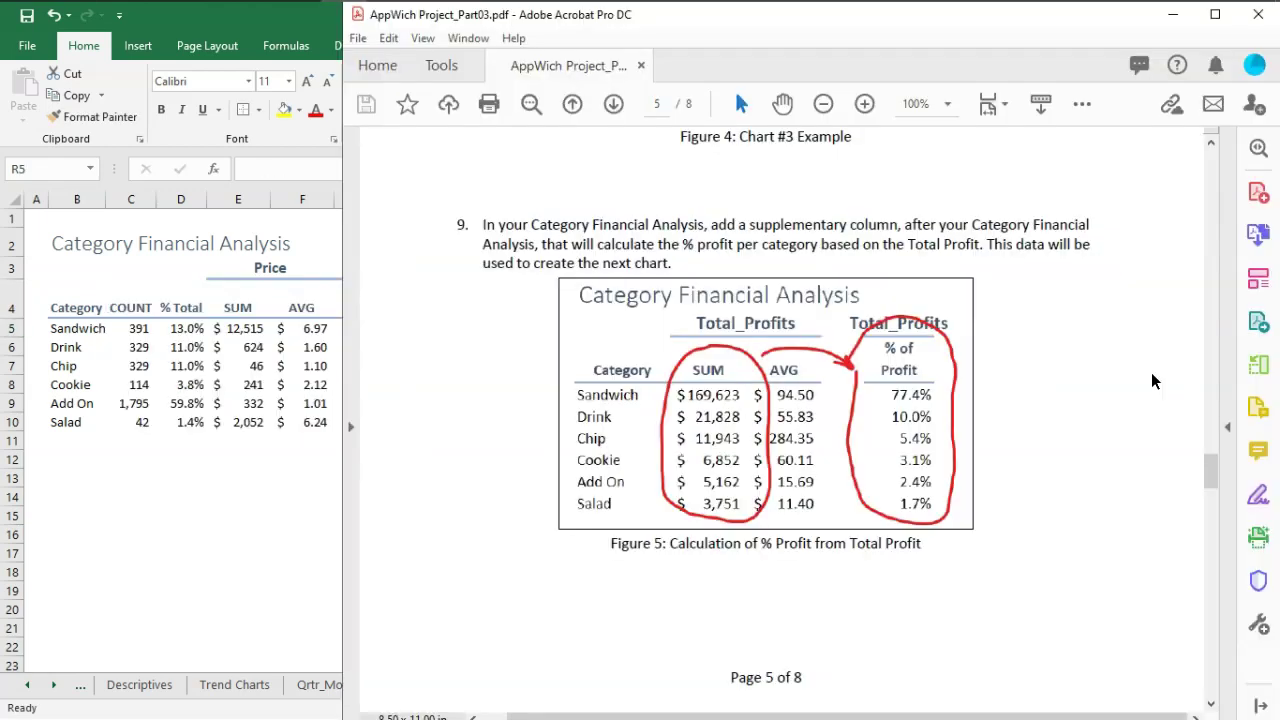
key("alt+Tab")
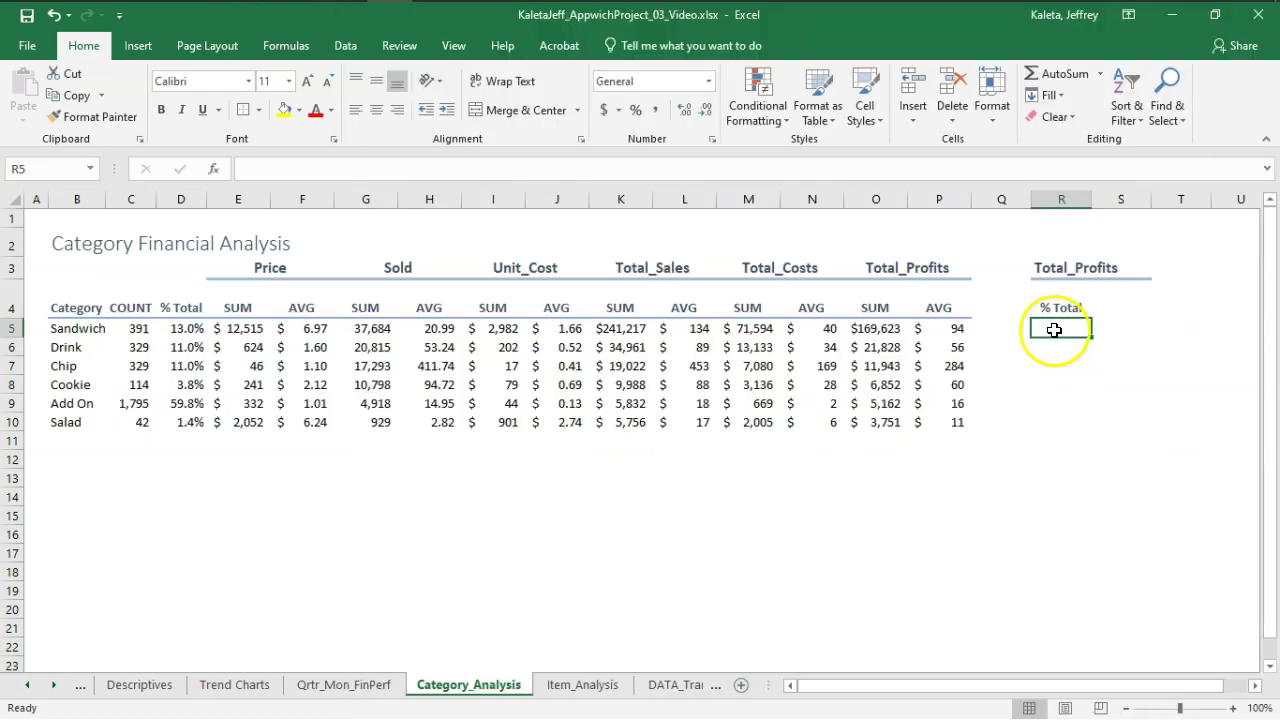
left_click(1059, 311)
type("%")
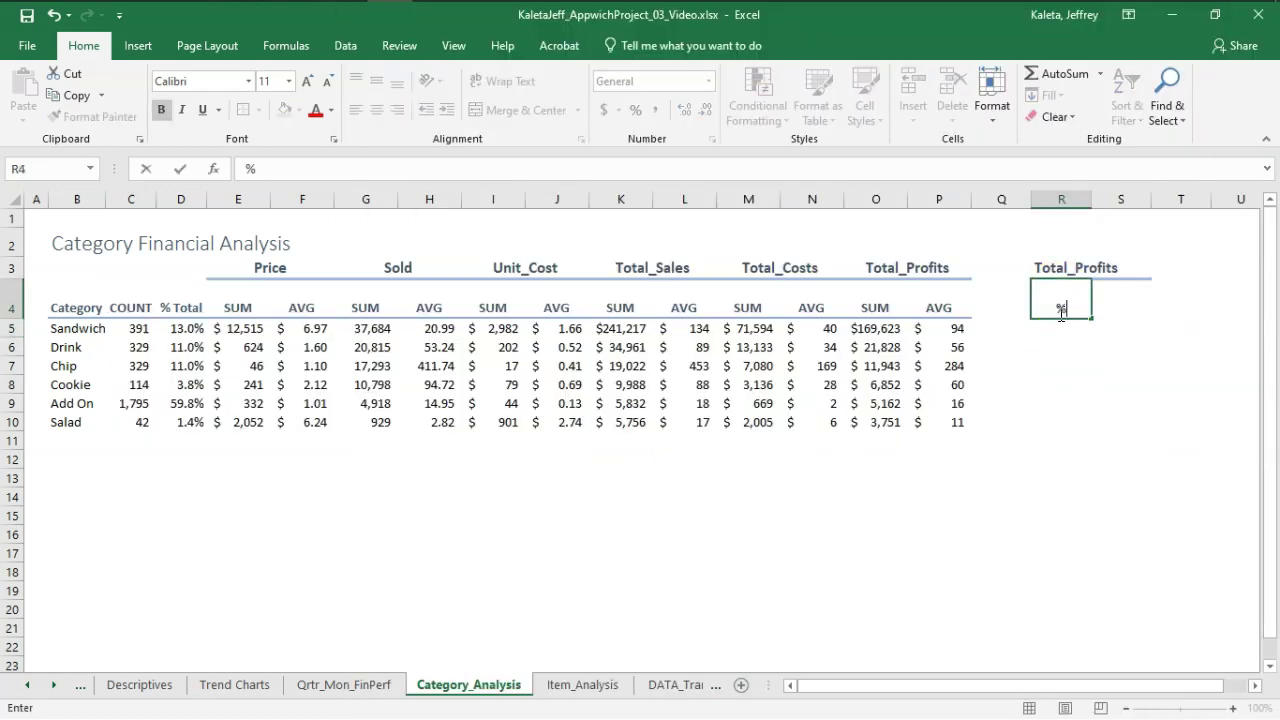
type(" of Profit")
key("Return")
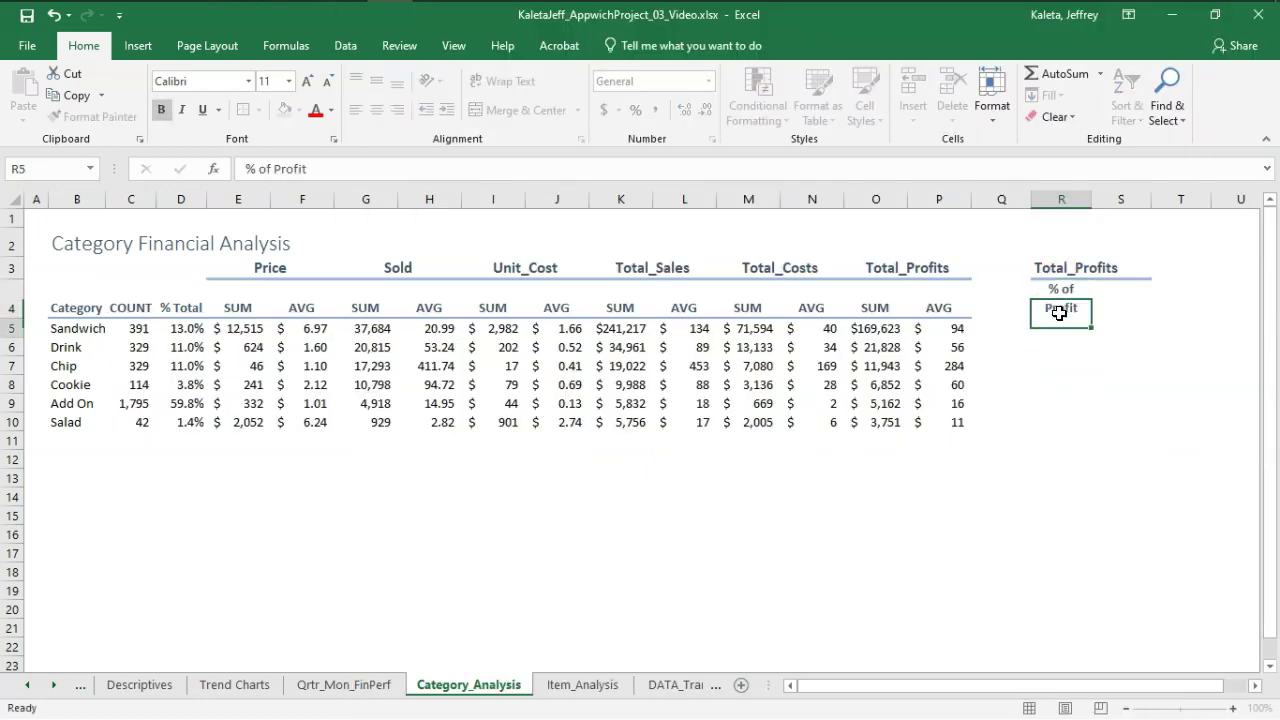
- Copy the AVG header's formatting from P4 onto the R4 subheading with Format Painter
left_click(1057, 271)
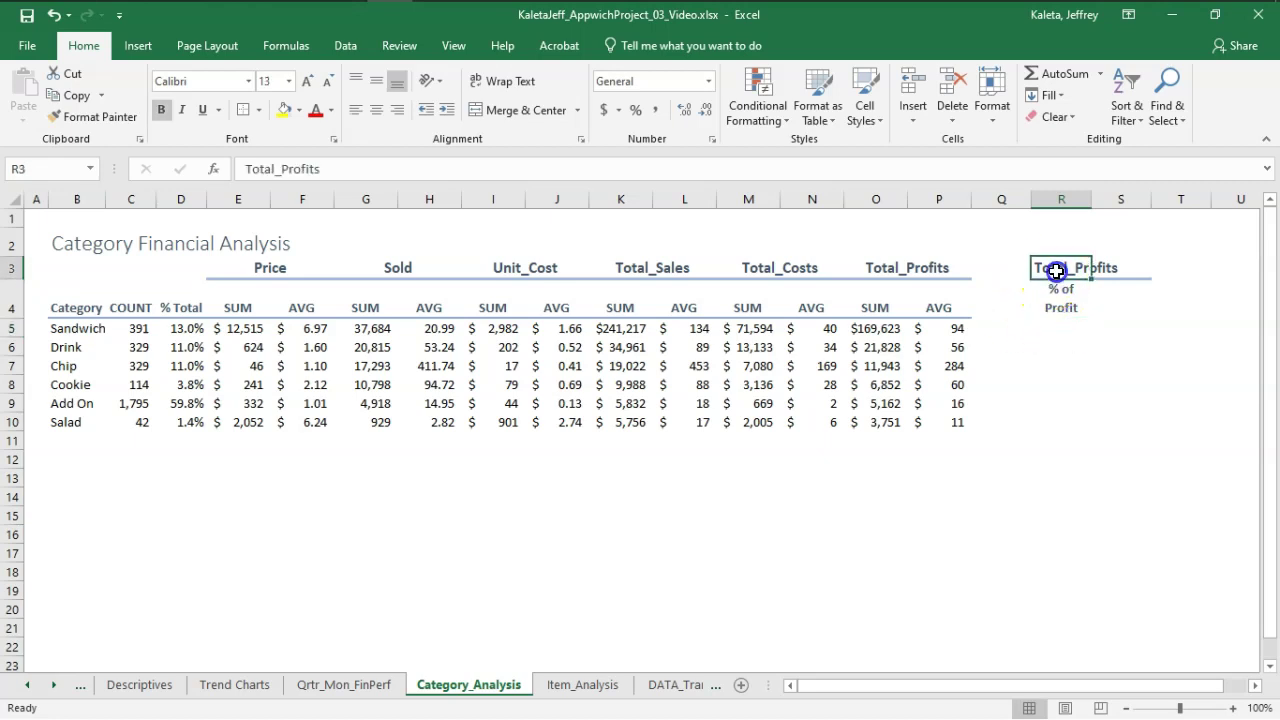
left_click(1124, 246)
left_click_drag(1151, 261, 1151, 334)
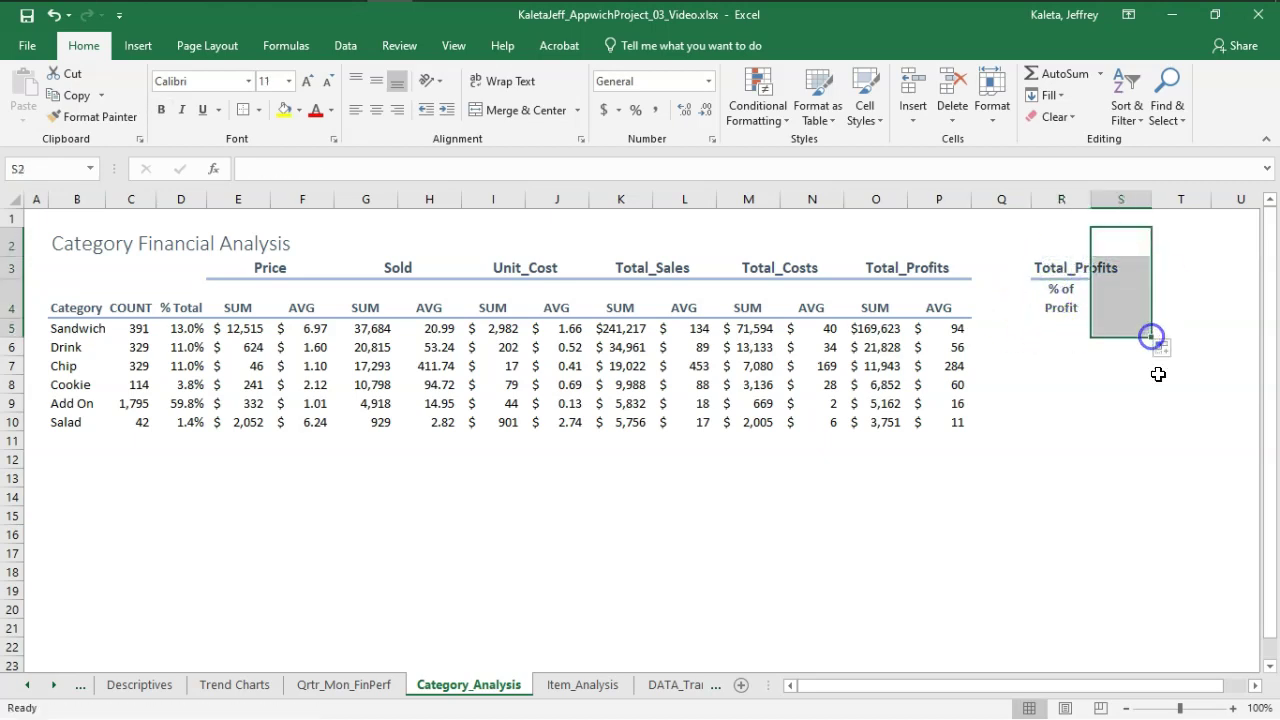
left_click(1078, 302)
left_click(952, 308)
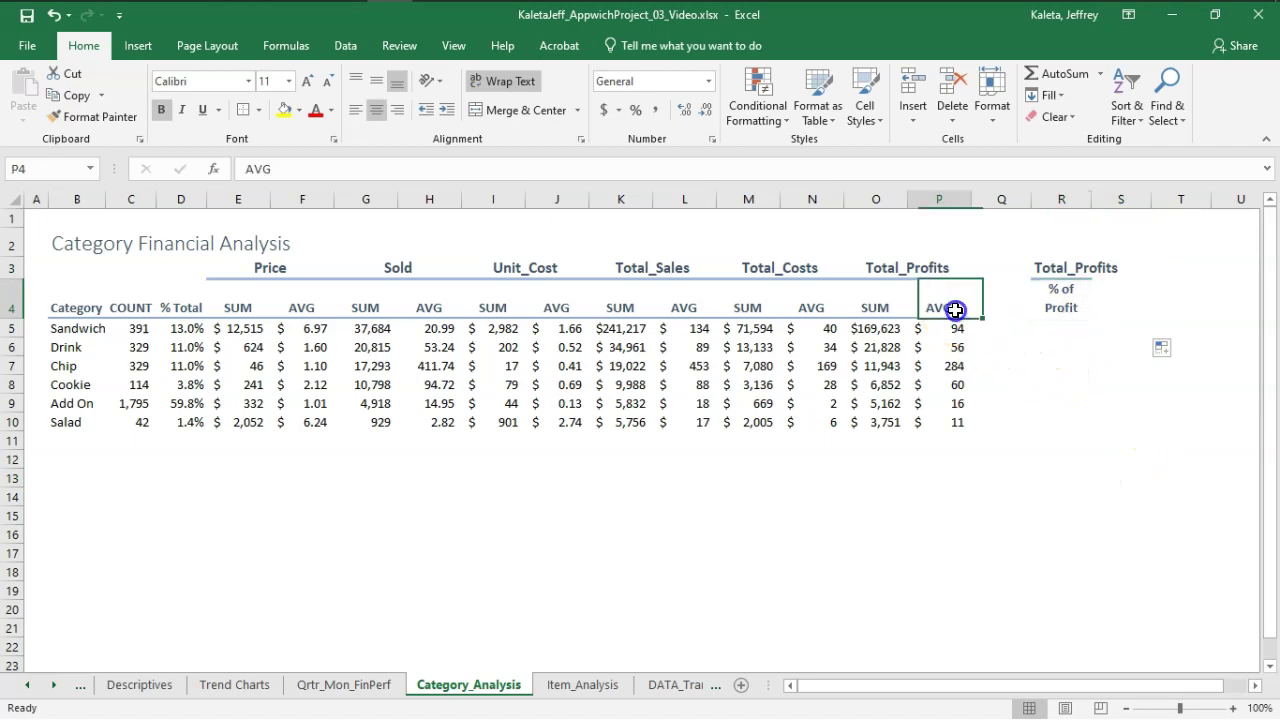
left_click(101, 117)
left_click(1061, 300)
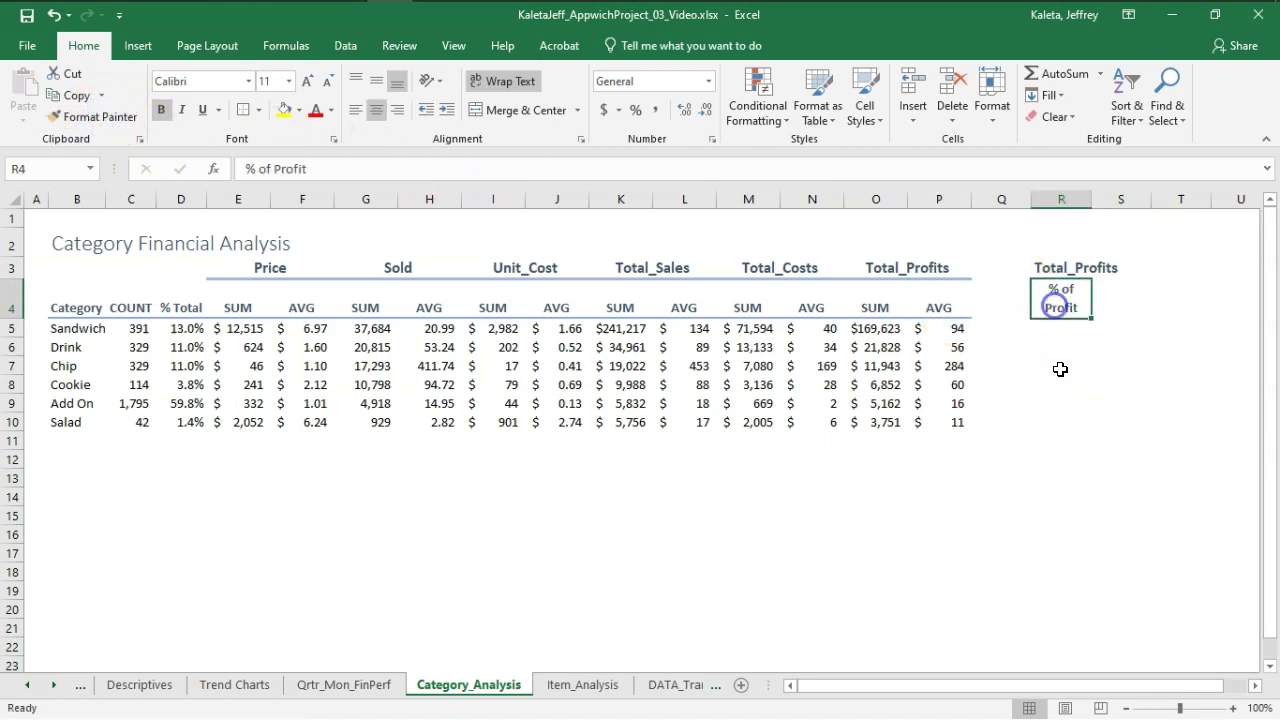
left_click(1061, 330)
- Enter =O5/SUM($O$5:$O$10) in R5 as Sandwich's share of total profit
type("=")
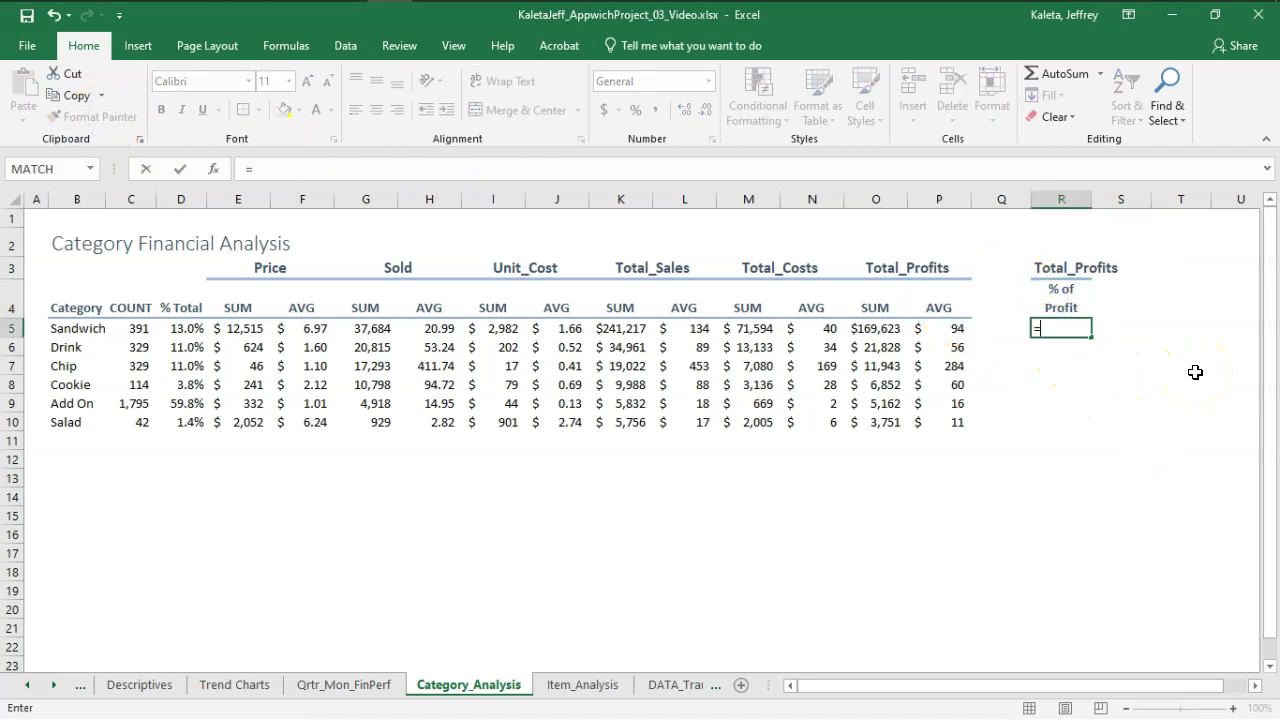
left_click(876, 329)
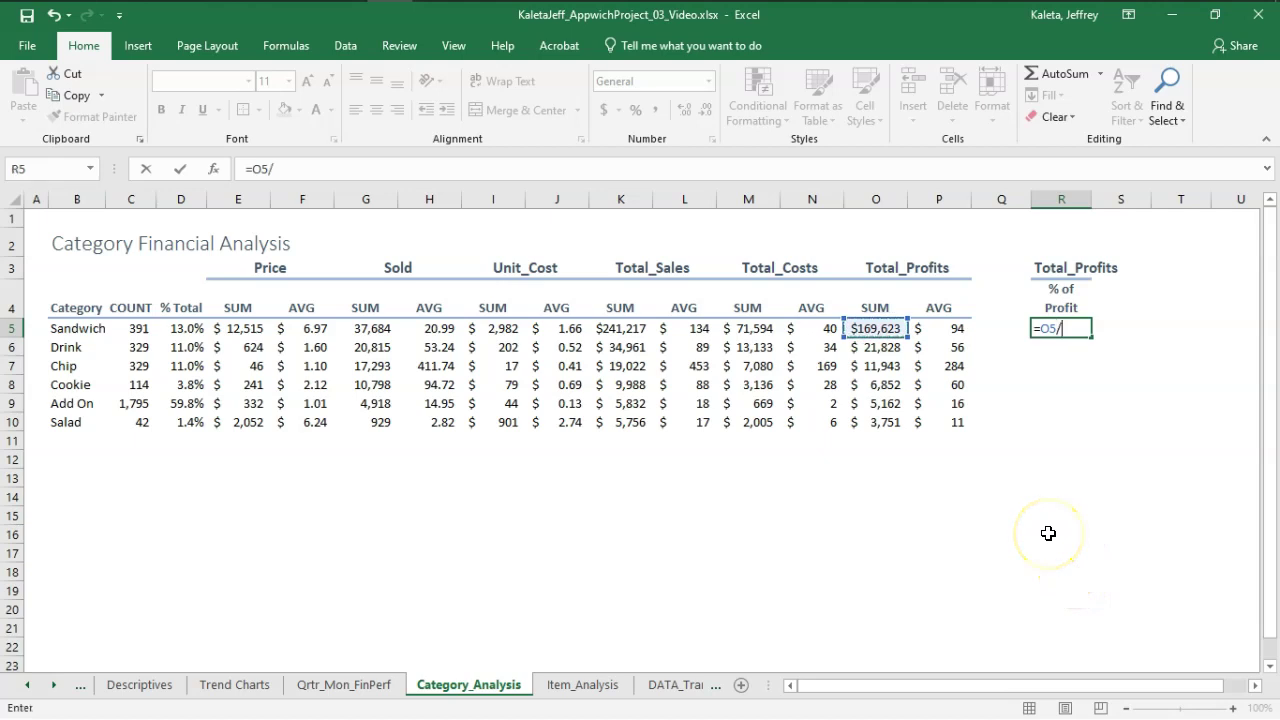
left_click_drag(873, 425, 900, 350)
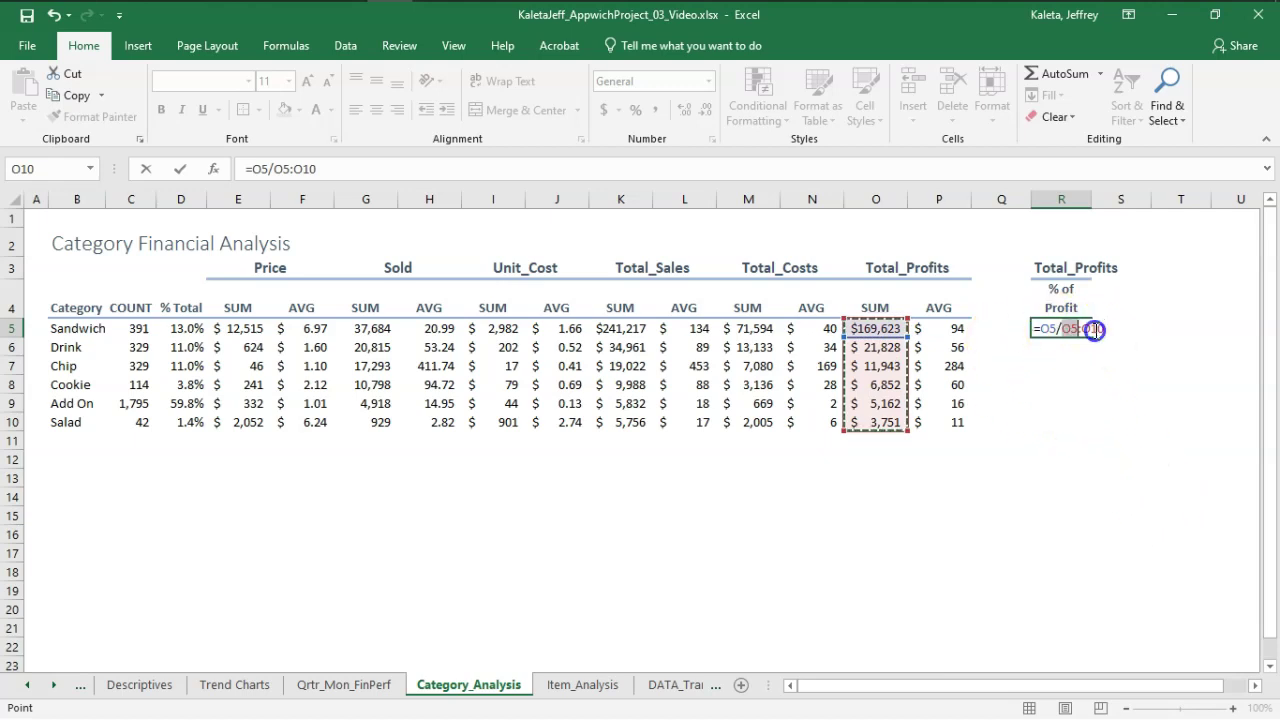
left_click_drag(1095, 331, 1131, 334)
type("sum($O$")
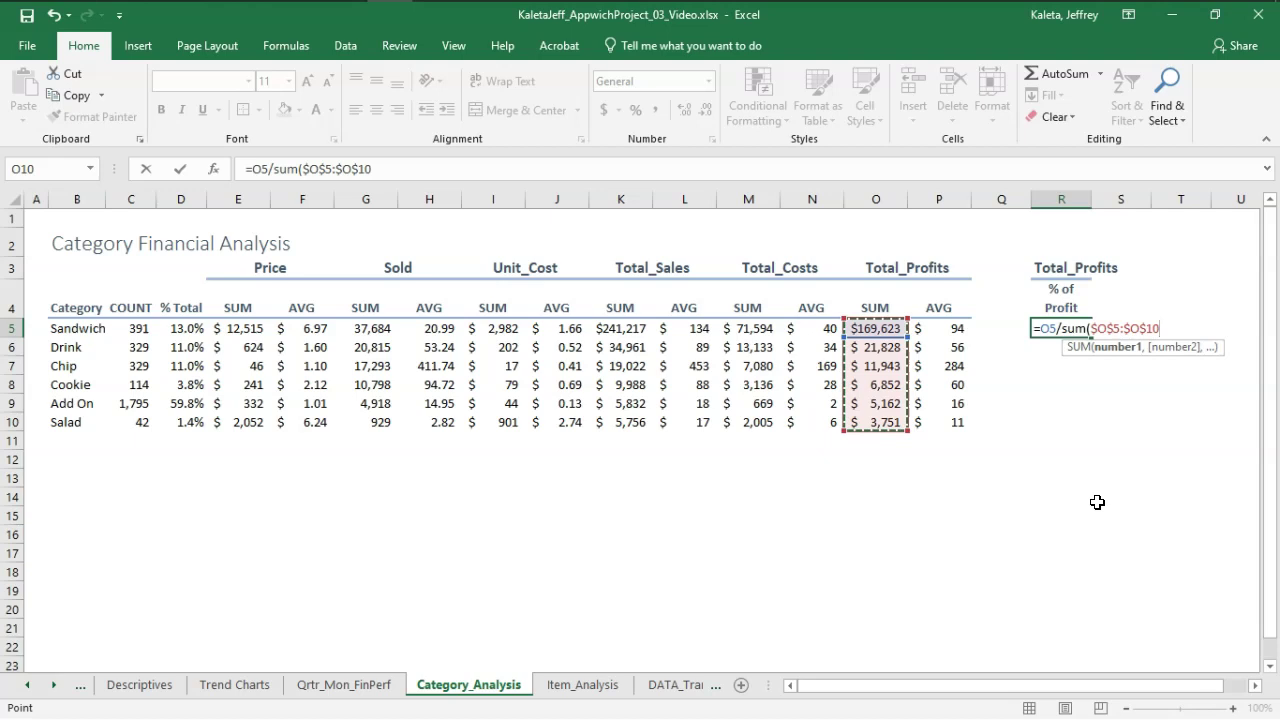
key("Return")
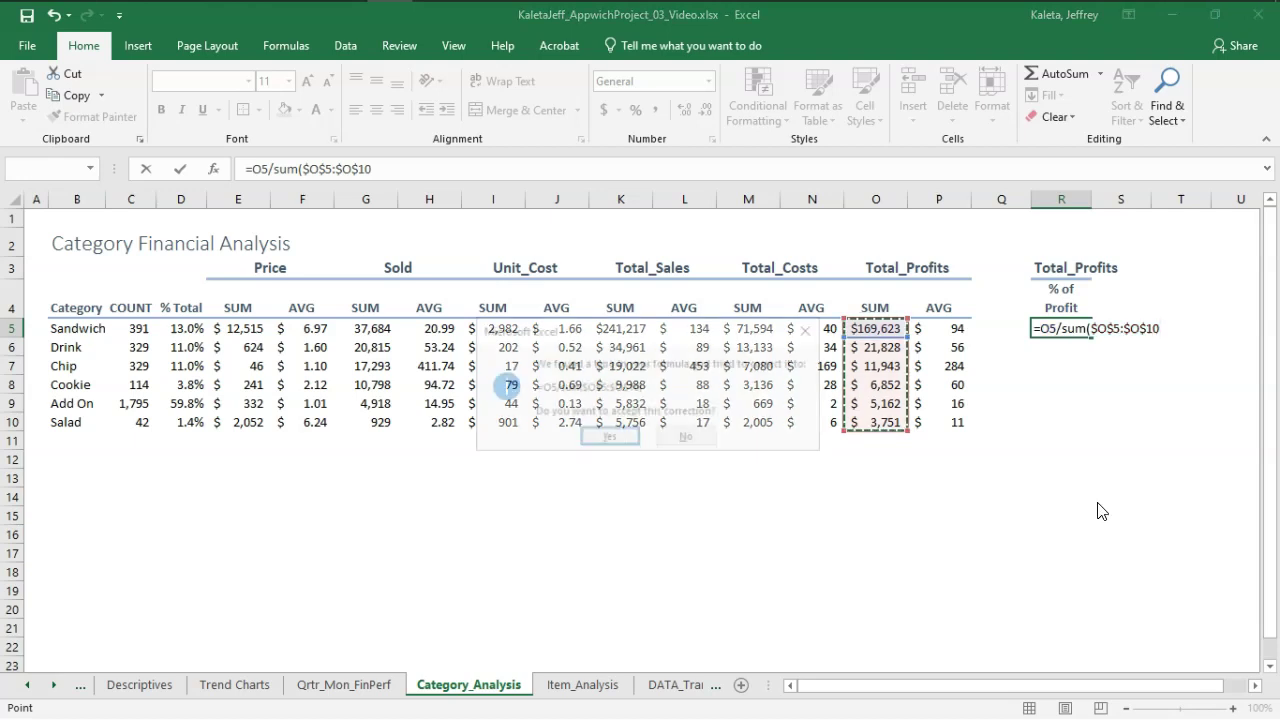
key("Return")
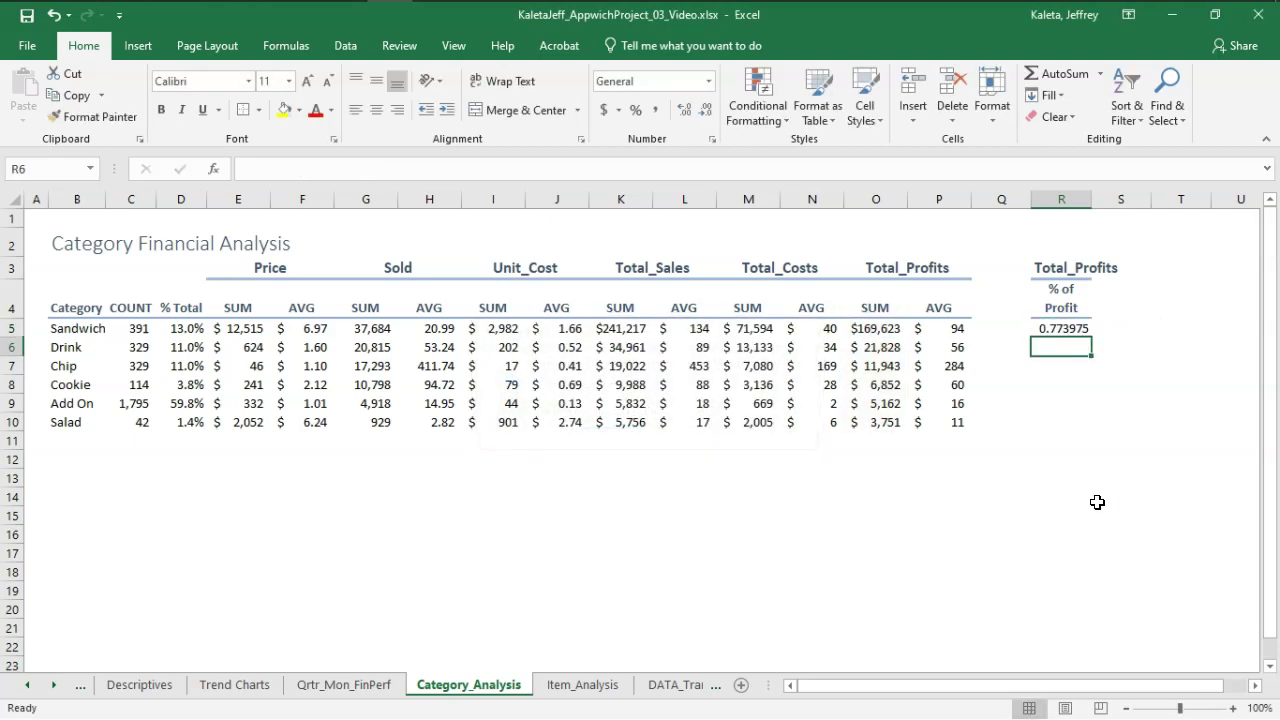
- Format R5 as a one-decimal percentage and fill it down to R10 (77.4% to 1.7%)
left_click(1080, 330)
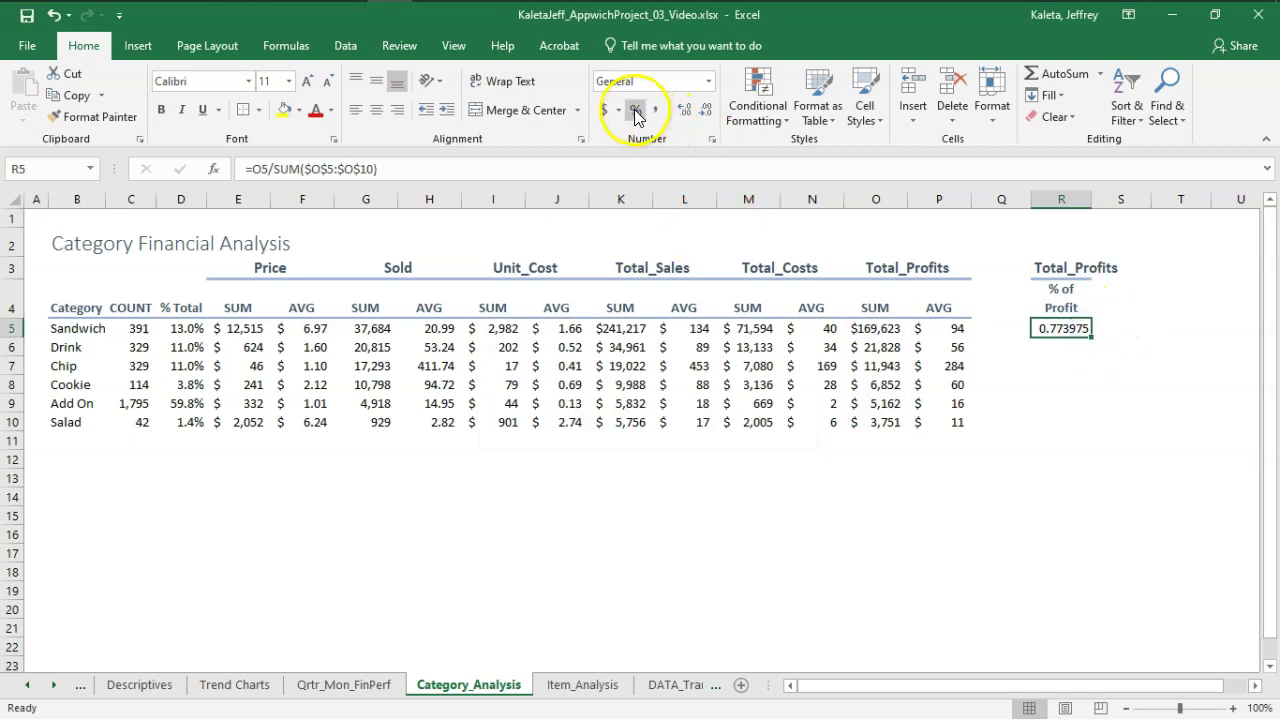
left_click(686, 112)
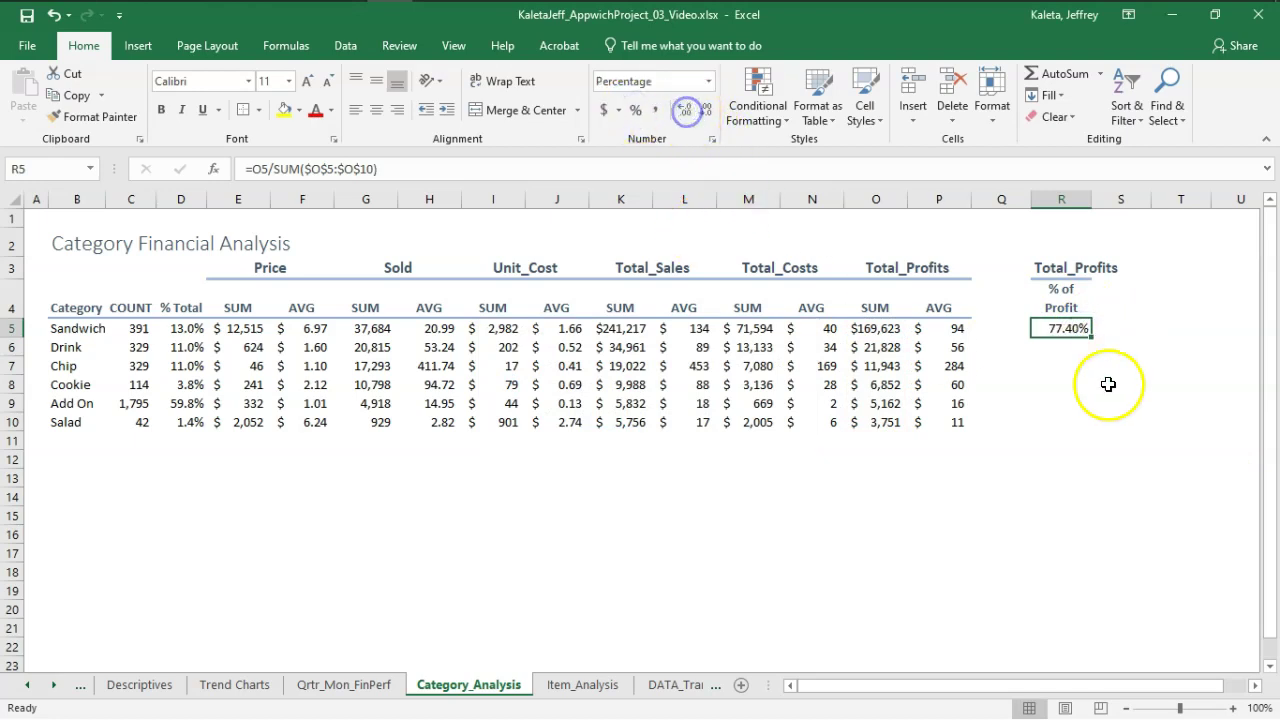
left_click(707, 111)
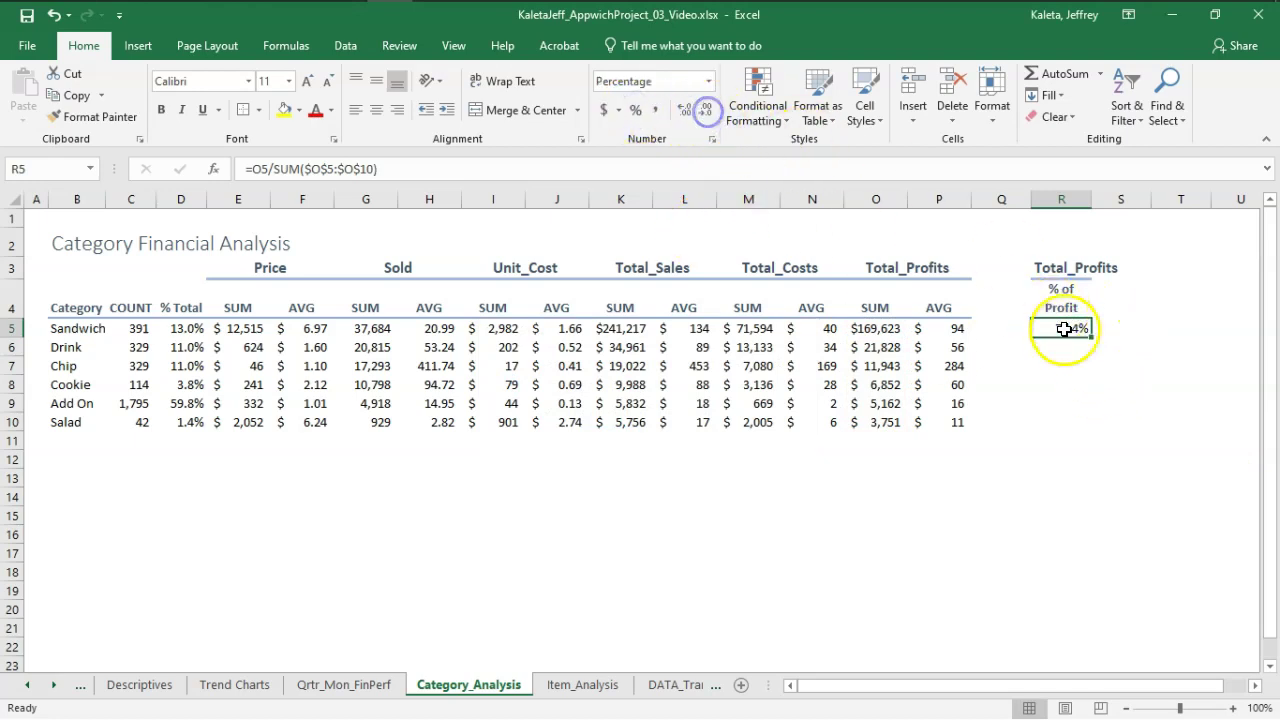
left_click_drag(1092, 339, 1089, 430)
left_click(1043, 497)
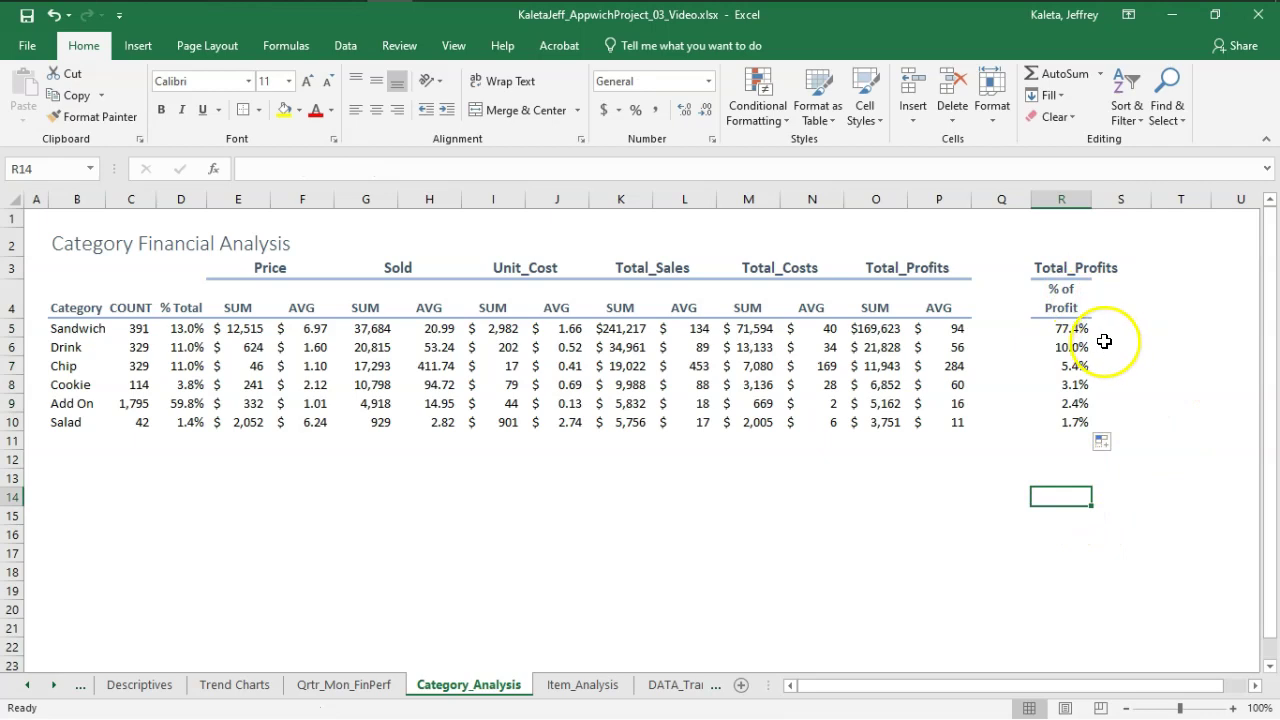
- Set spacer column Q to a width of 3
left_click(998, 200)
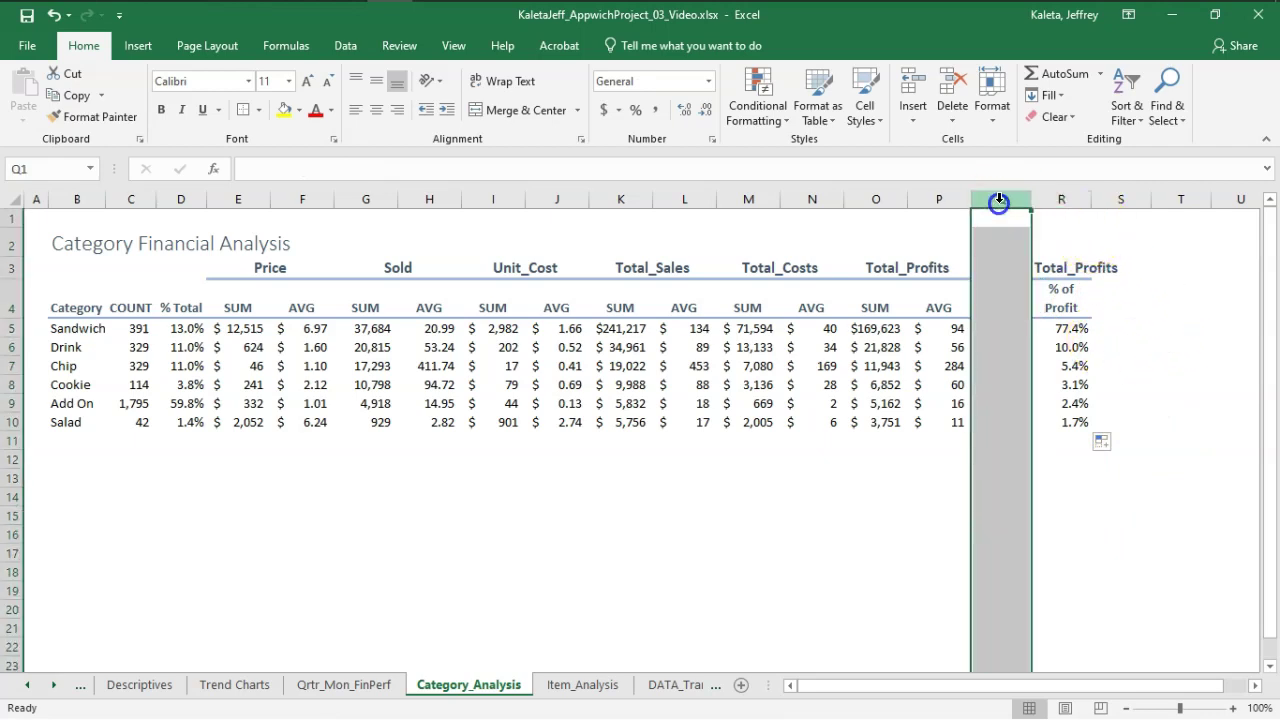
right_click(996, 201)
left_click(1063, 425)
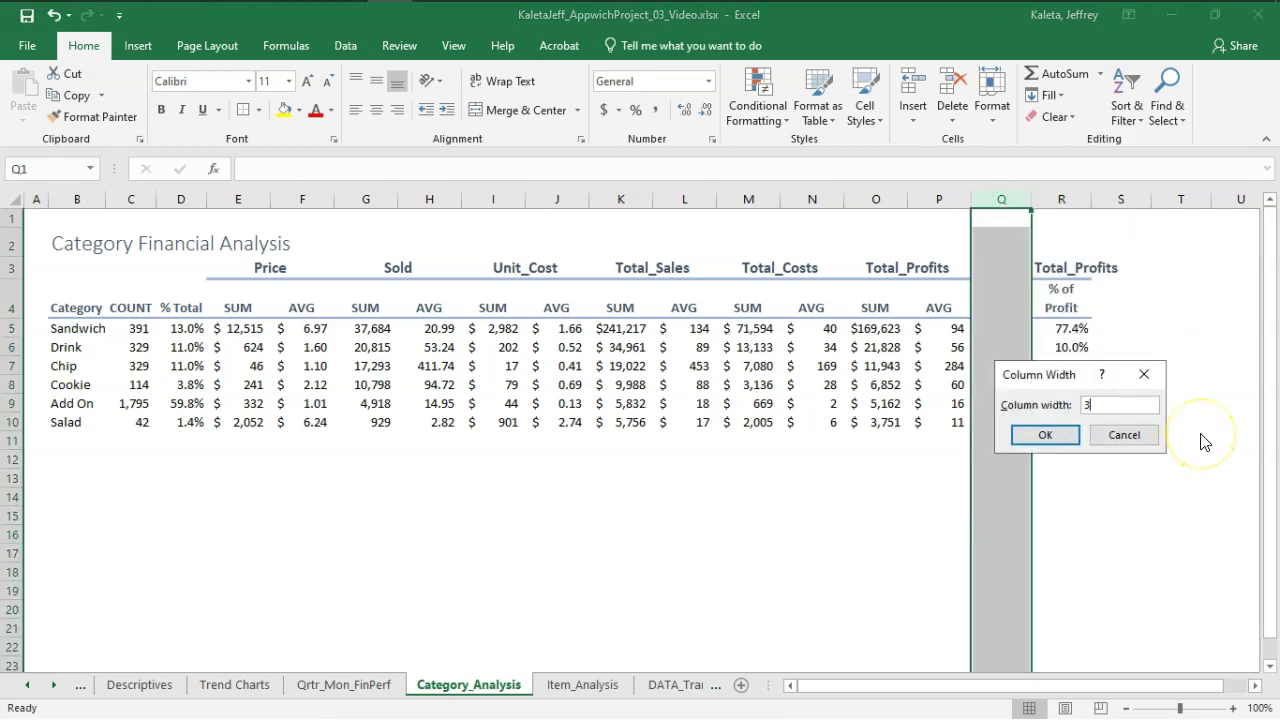
key("Return")
left_click(1066, 506)
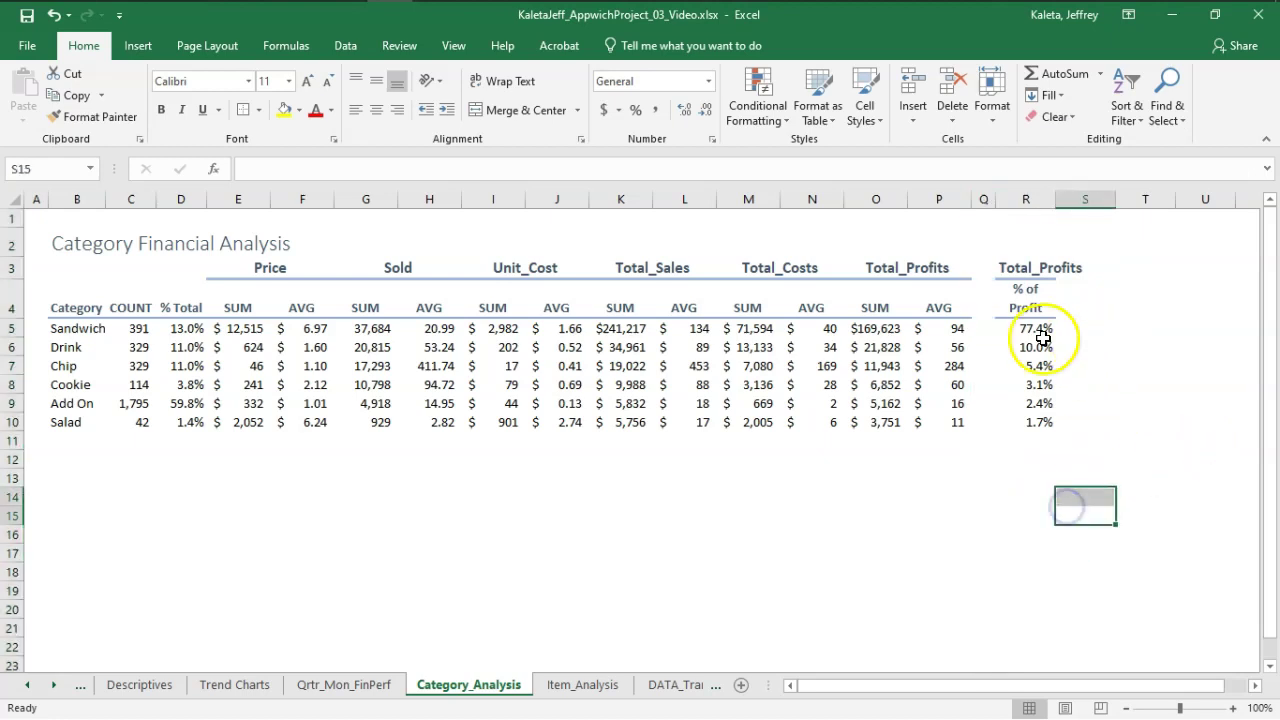
- Centre the R3 Total_Profits heading and widen column R so '% of Profit' fits
left_click(1036, 266)
left_click(376, 109)
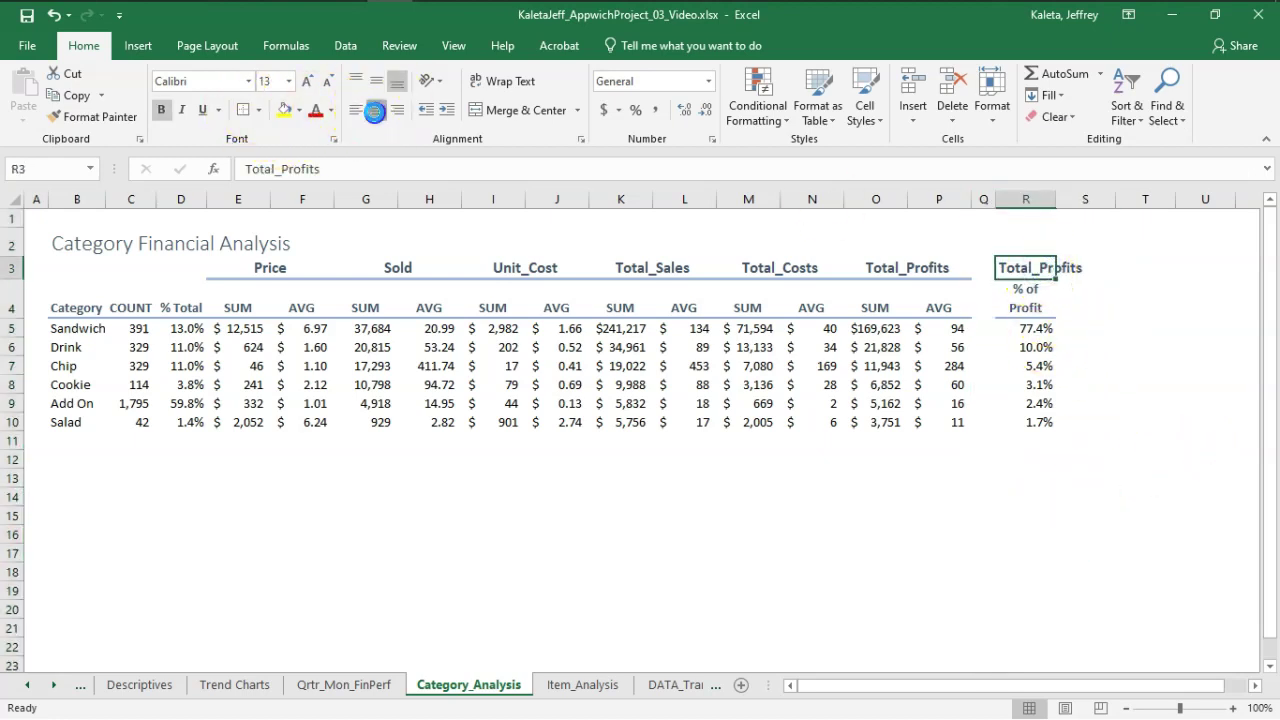
left_click(1080, 592)
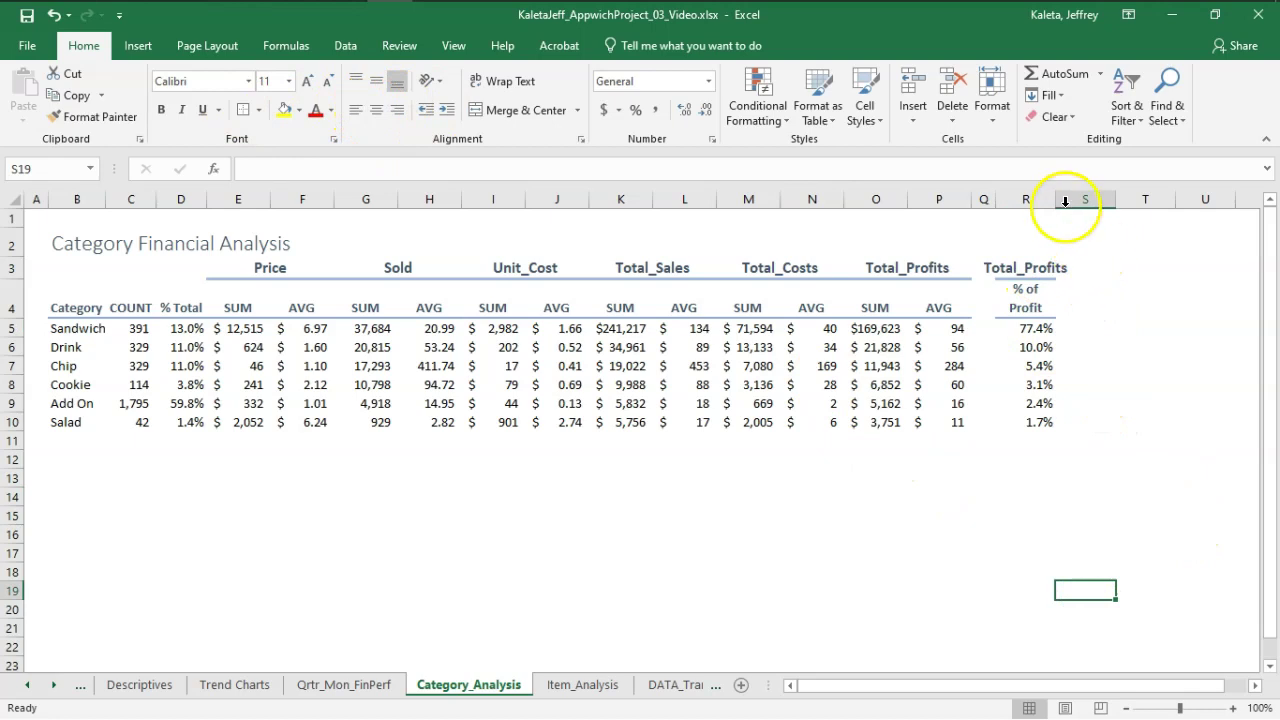
left_click_drag(1056, 199, 1073, 199)
left_click(1138, 457)
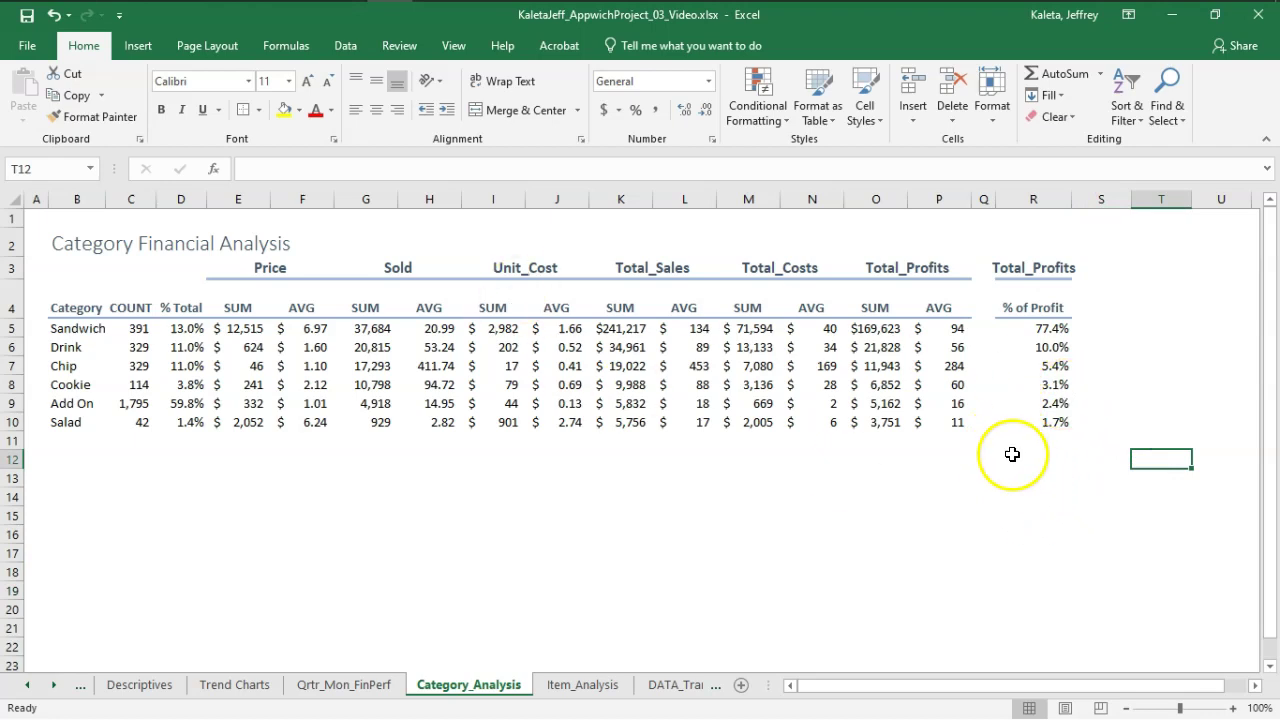
left_click_drag(73, 245, 1043, 421)
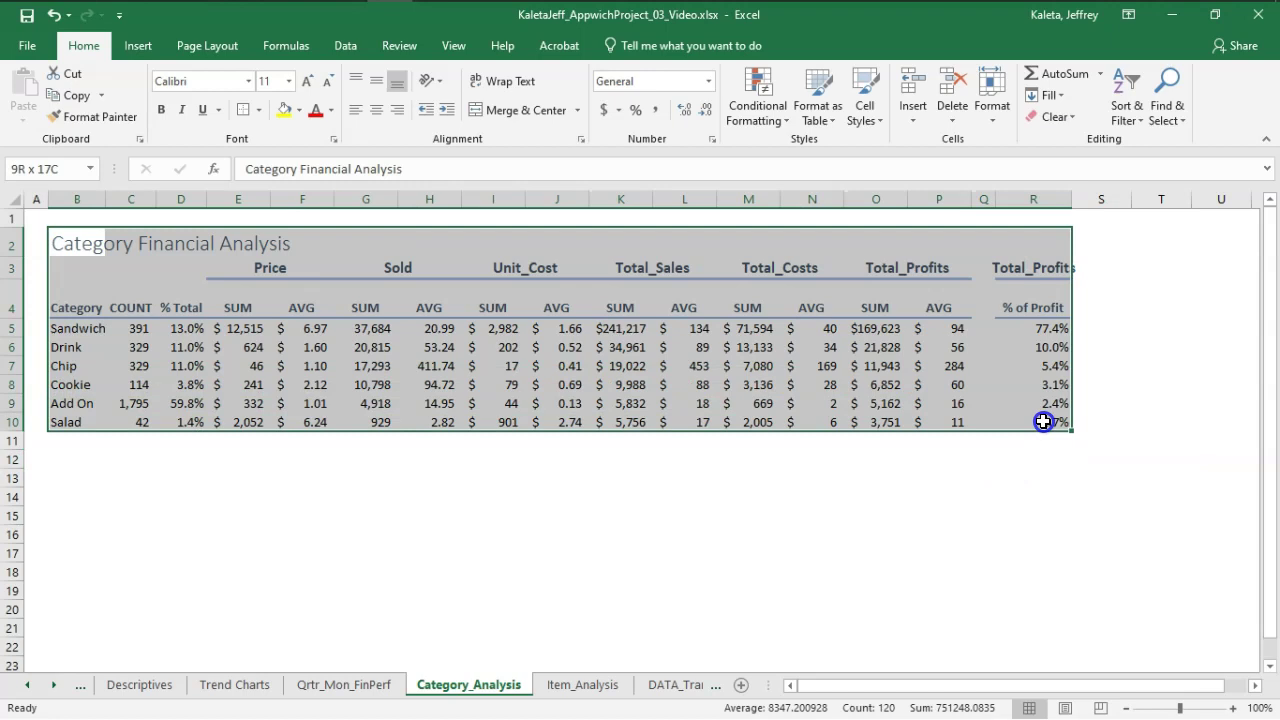
left_click(1009, 480)
left_click(705, 497)
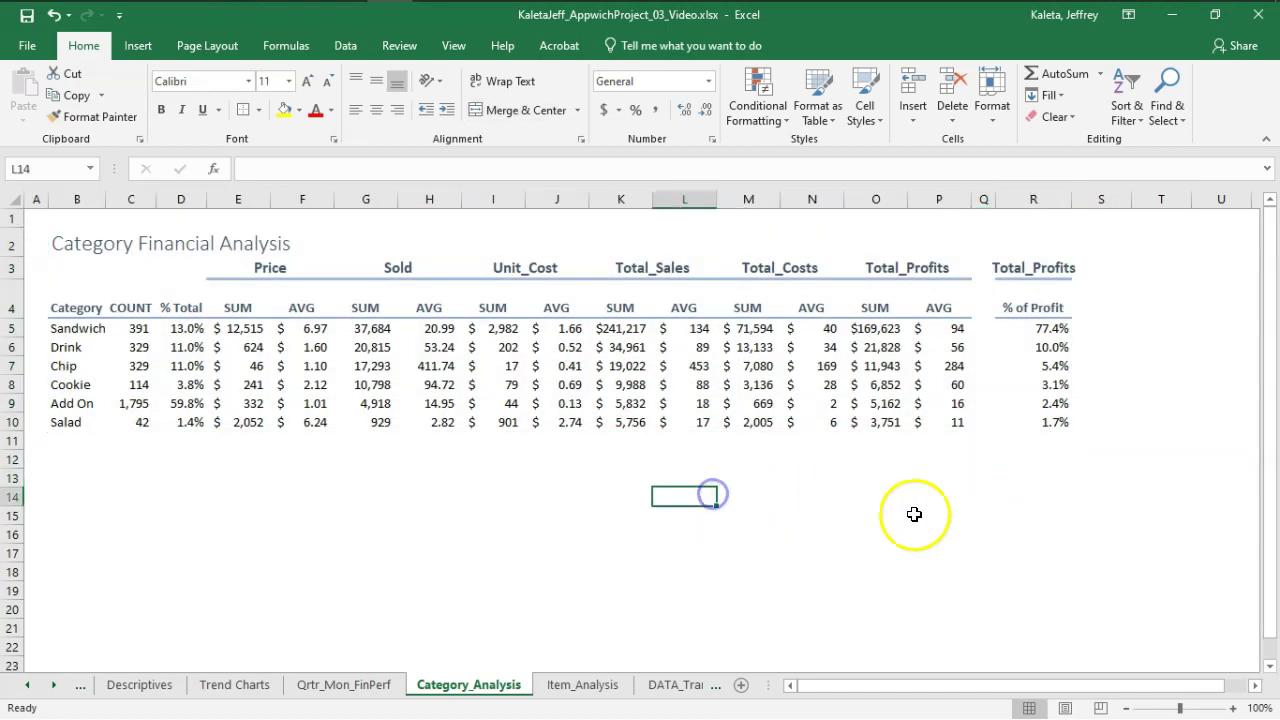
left_click(56, 240)
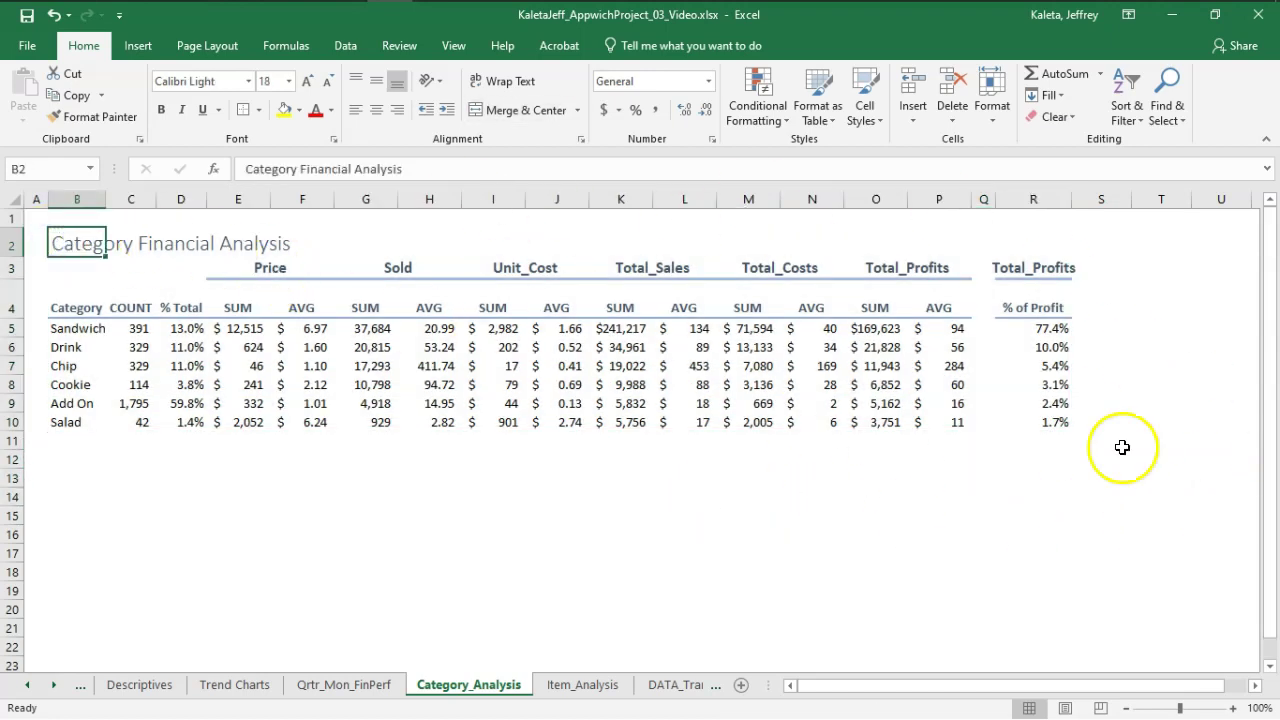
left_click(227, 50)
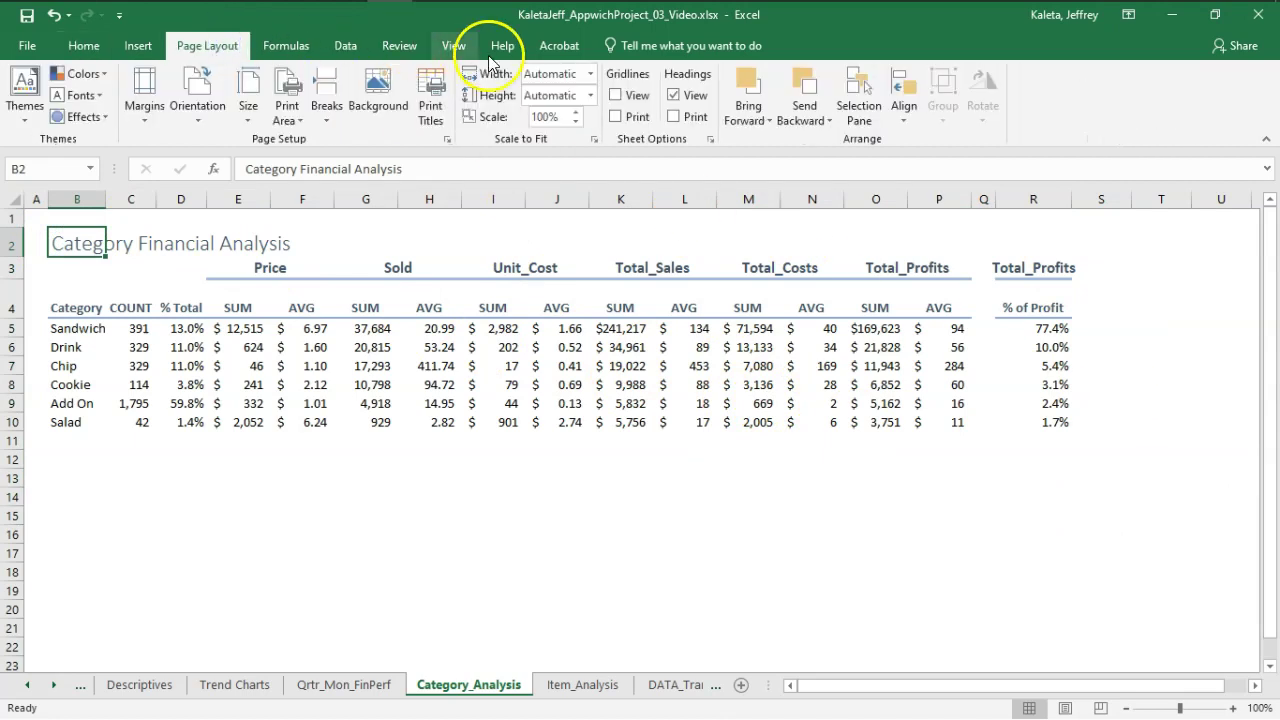
- Fit the Category_Analysis sheet to one page wide
left_click(591, 73)
left_click(571, 95)
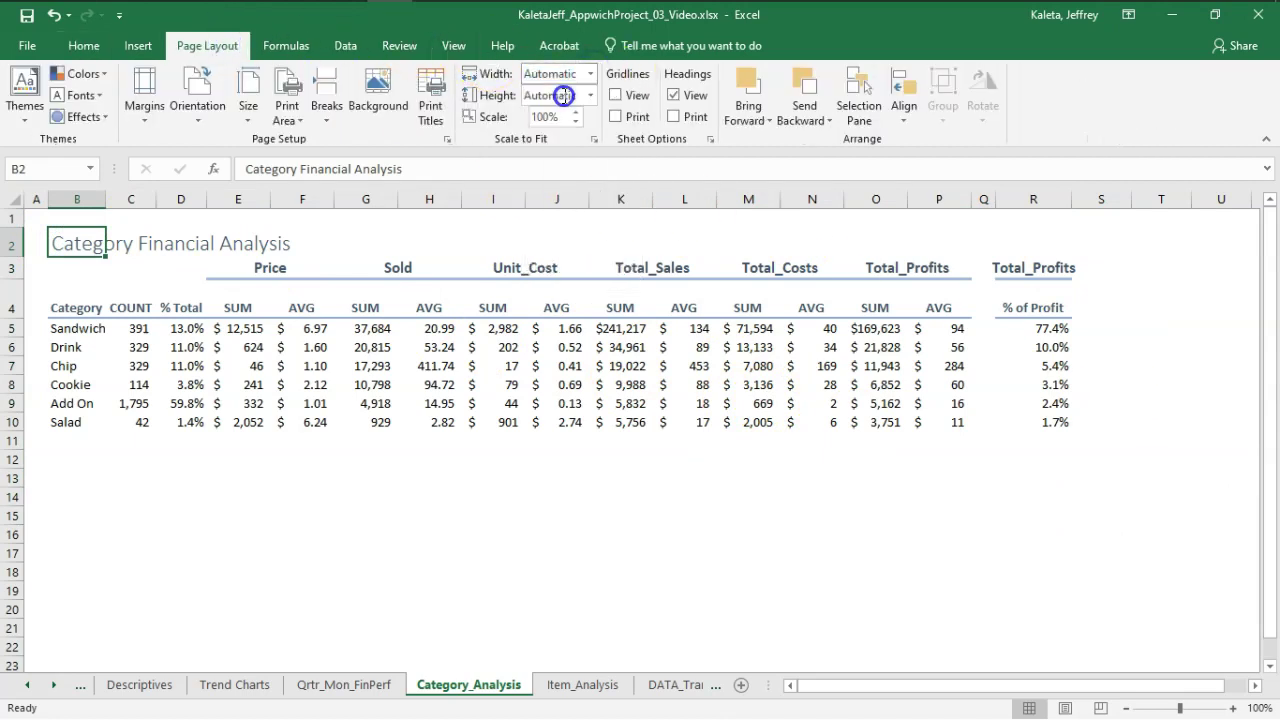
left_click(592, 72)
left_click(543, 113)
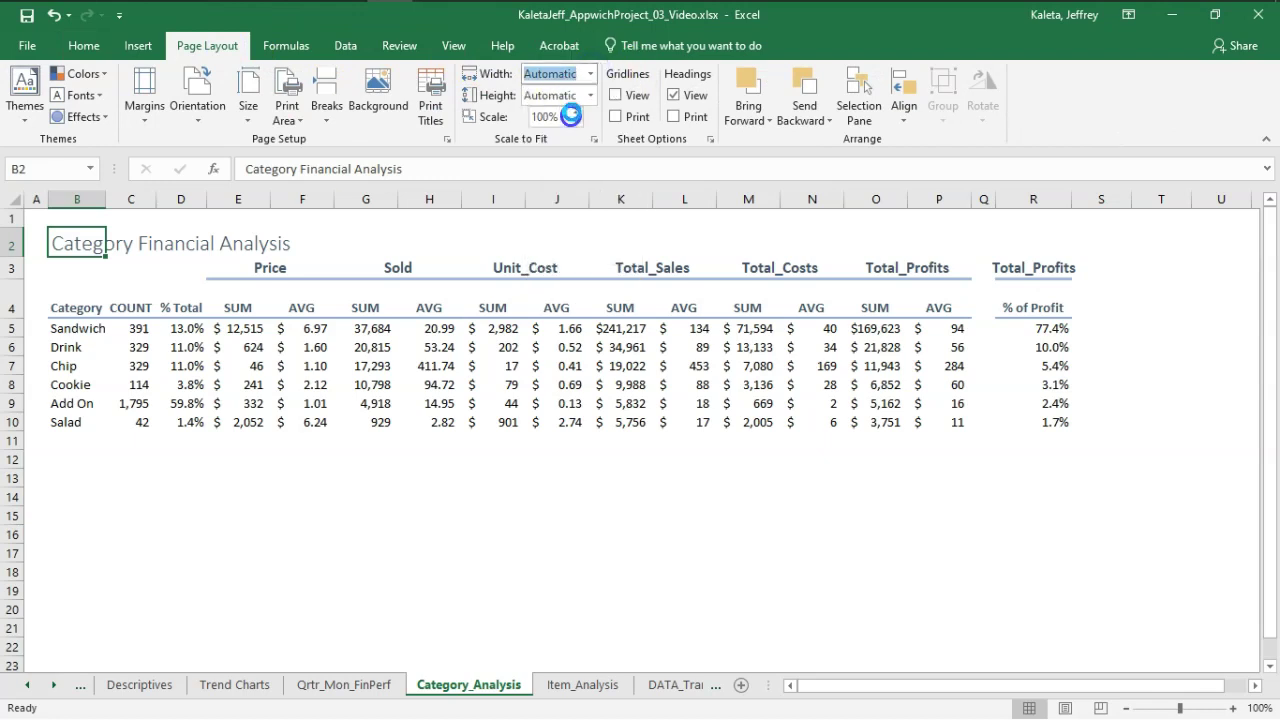
left_click(858, 512)
- Set the B2:R10 analysis table as the print area
left_click(84, 242)
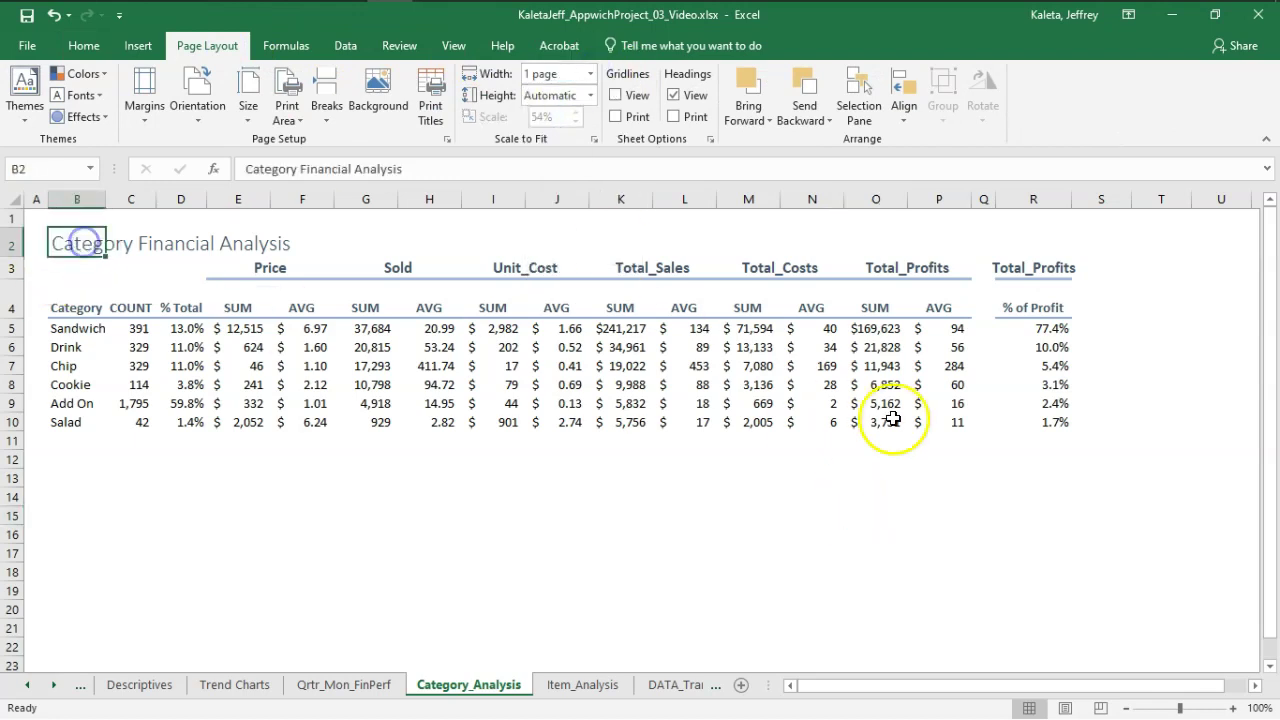
left_click(1037, 422, "shift")
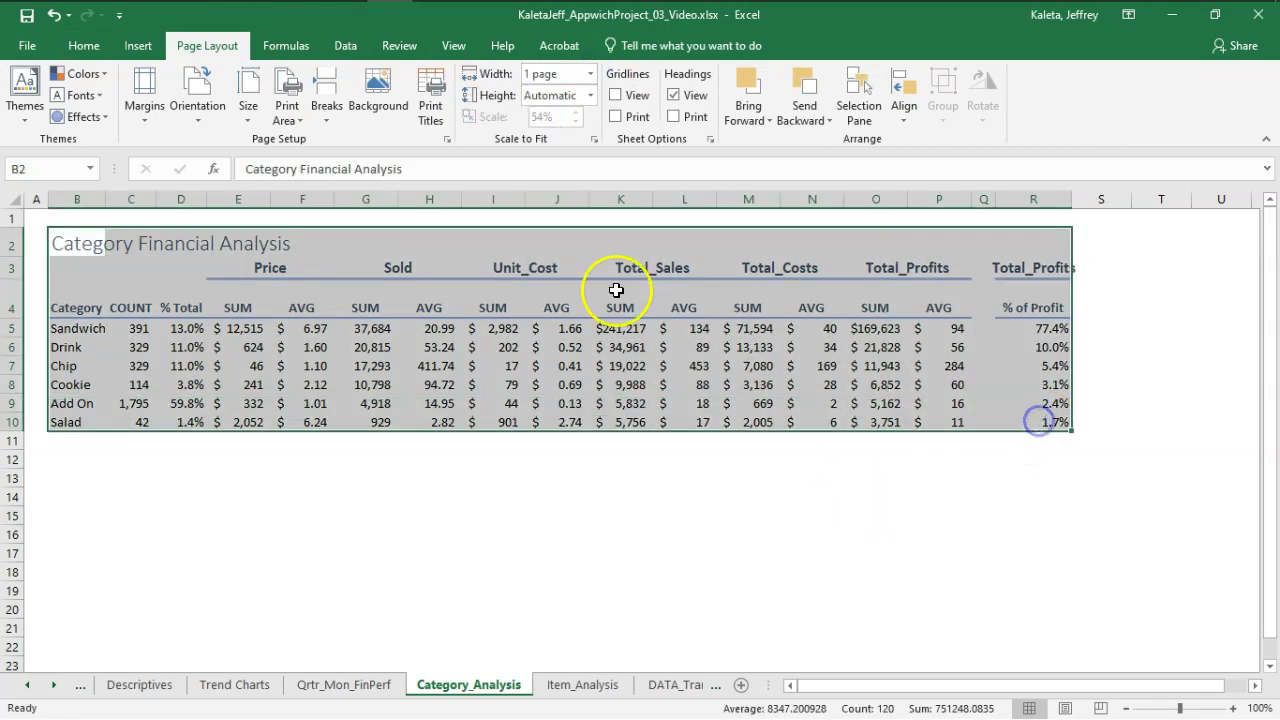
left_click(286, 110)
left_click(335, 145)
left_click(823, 527)
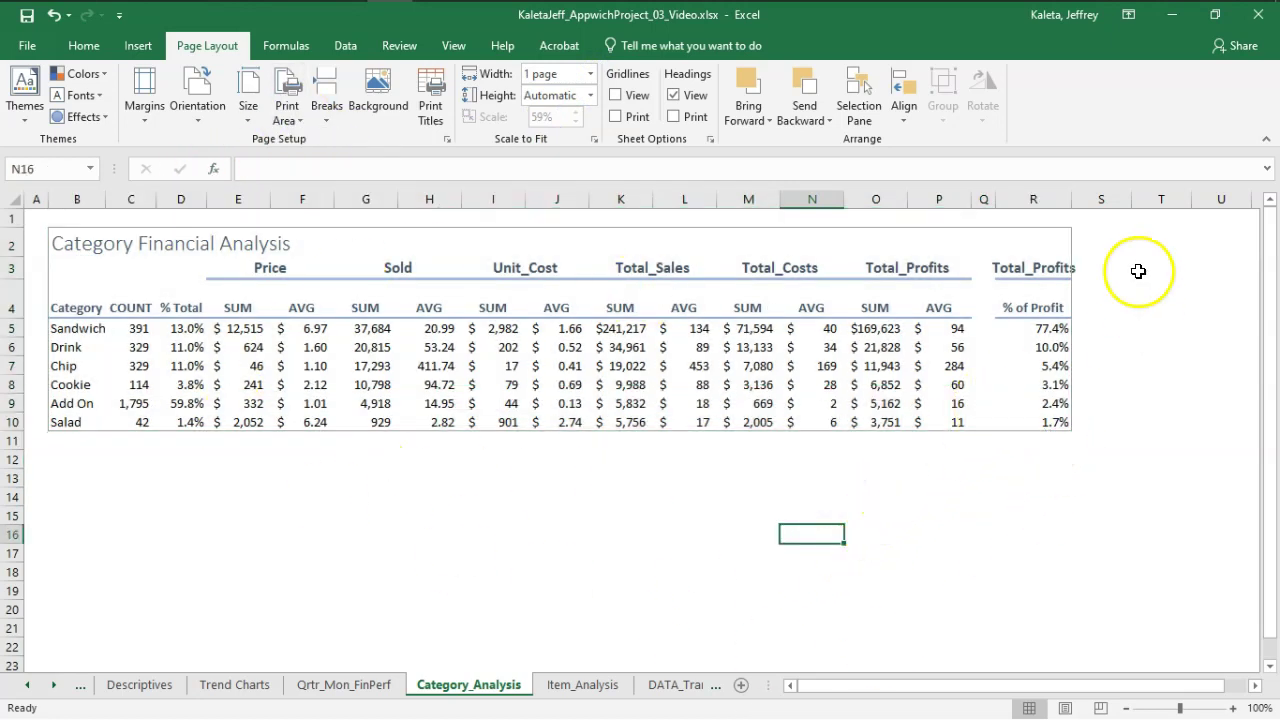
- Widen column R further and switch the page to landscape orientation
left_click_drag(1070, 200, 1087, 201)
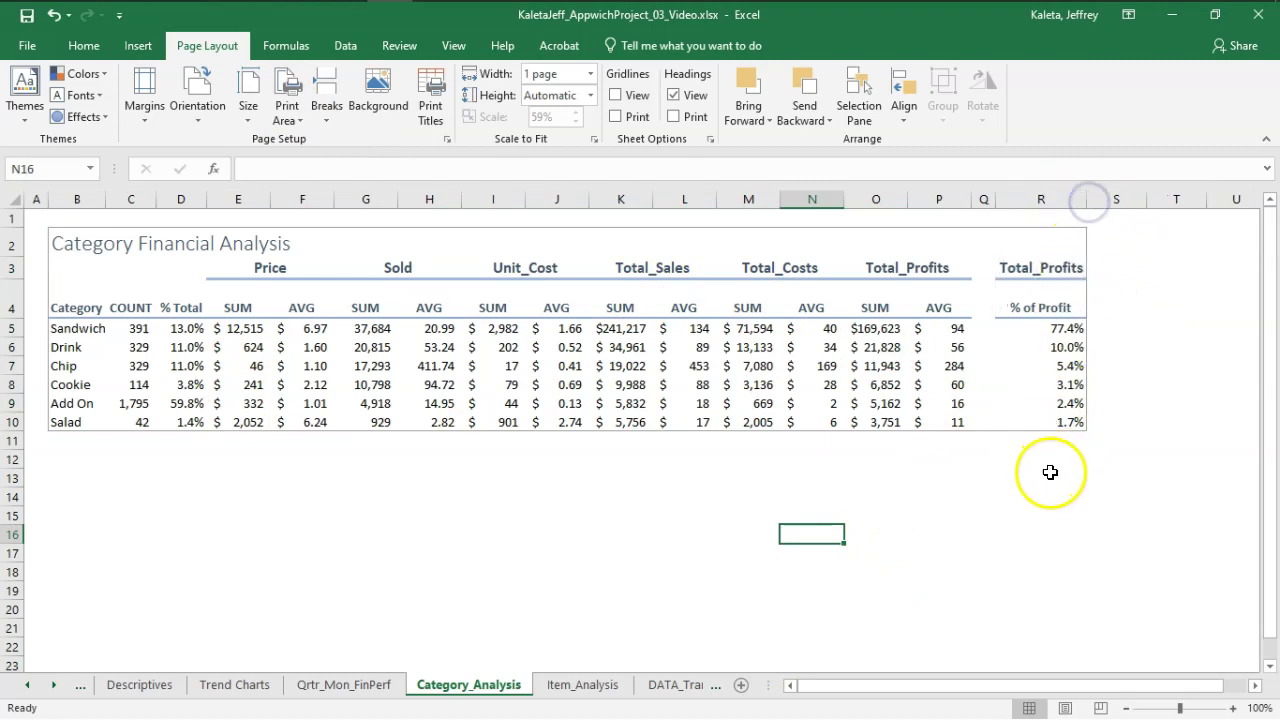
left_click(1045, 475)
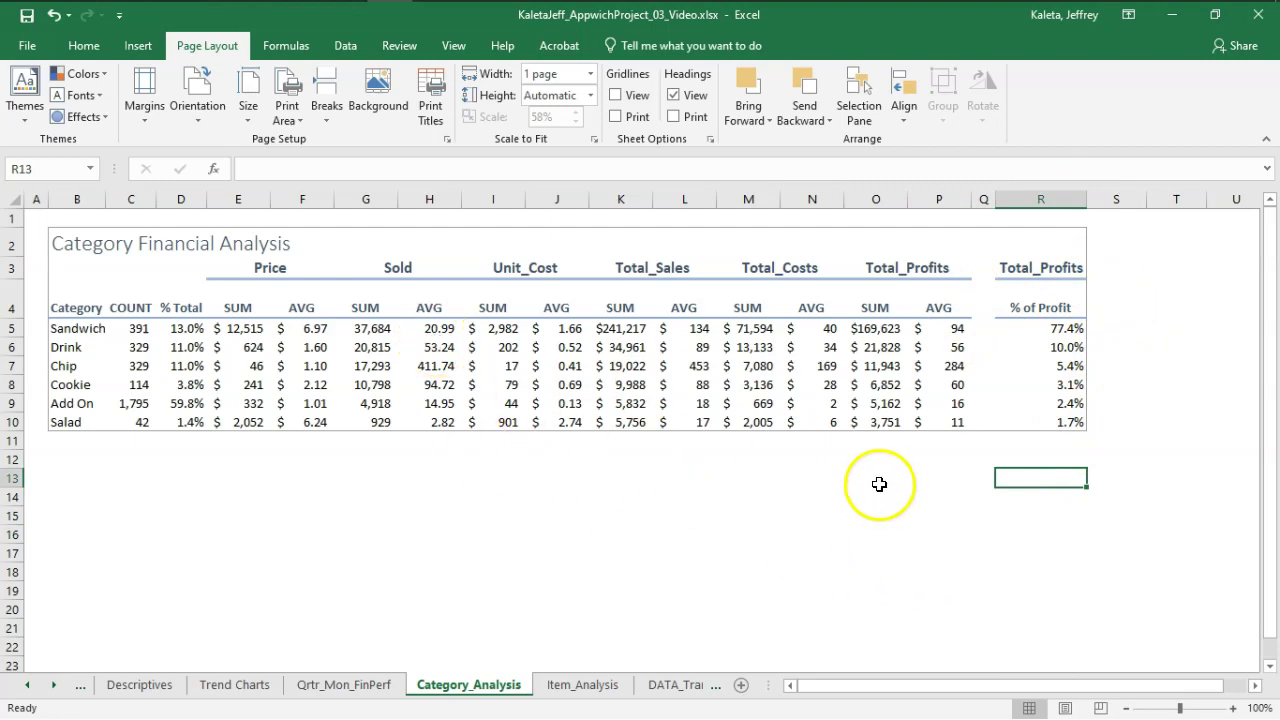
left_click(196, 95)
left_click(238, 195)
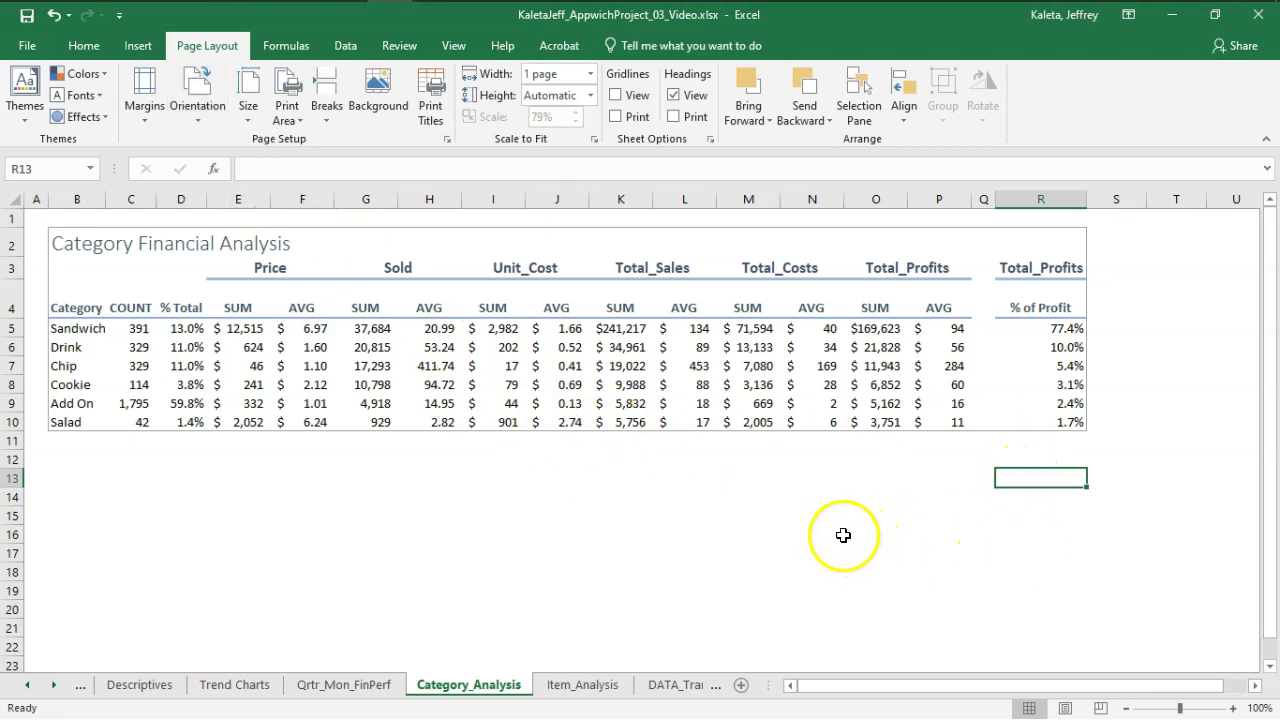
- Review the R2:R10 % of Profit figures before returning to the AppWich PDF
left_click_drag(1046, 248, 1042, 368)
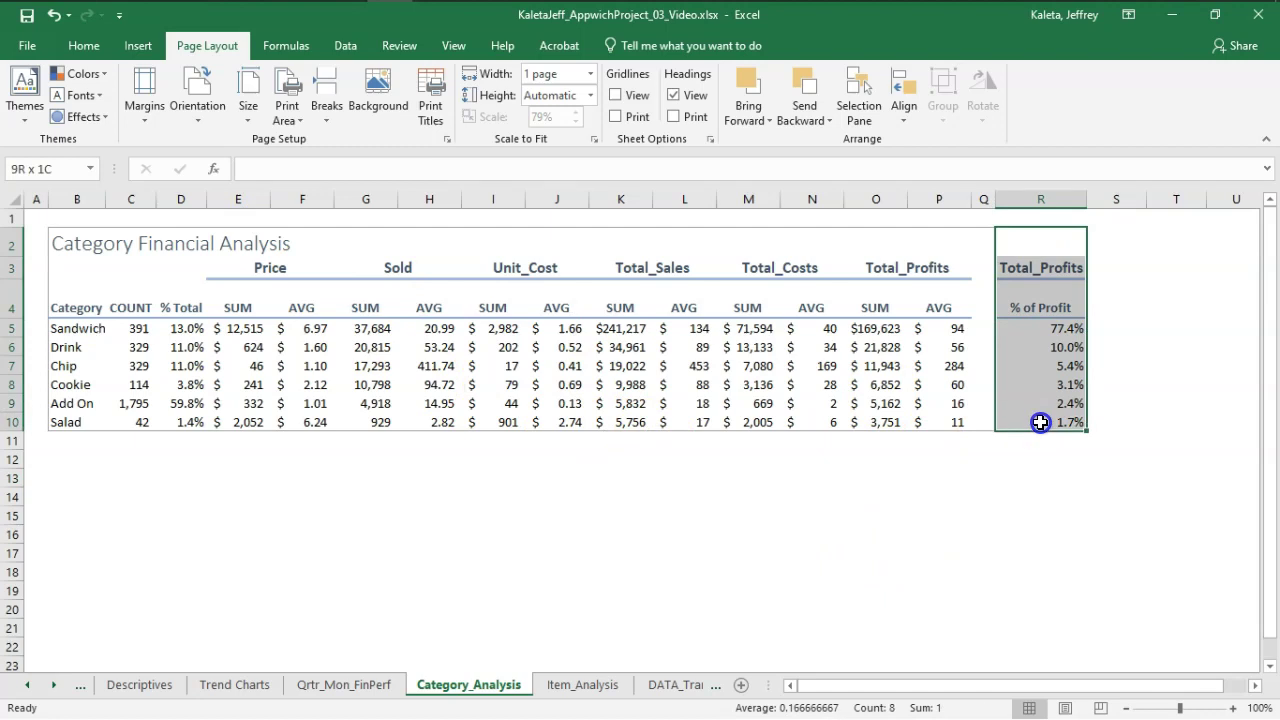
left_click_drag(1040, 422, 1040, 422)
left_click(963, 527)
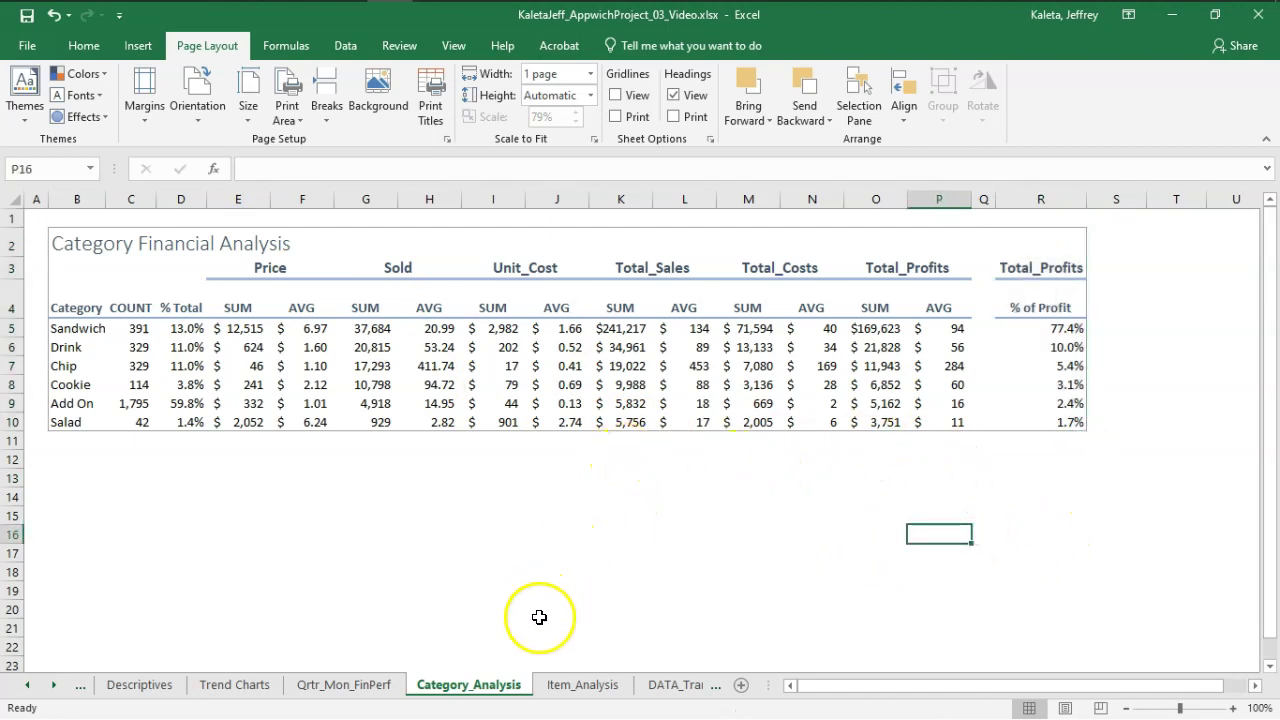
key("alt+Tab")
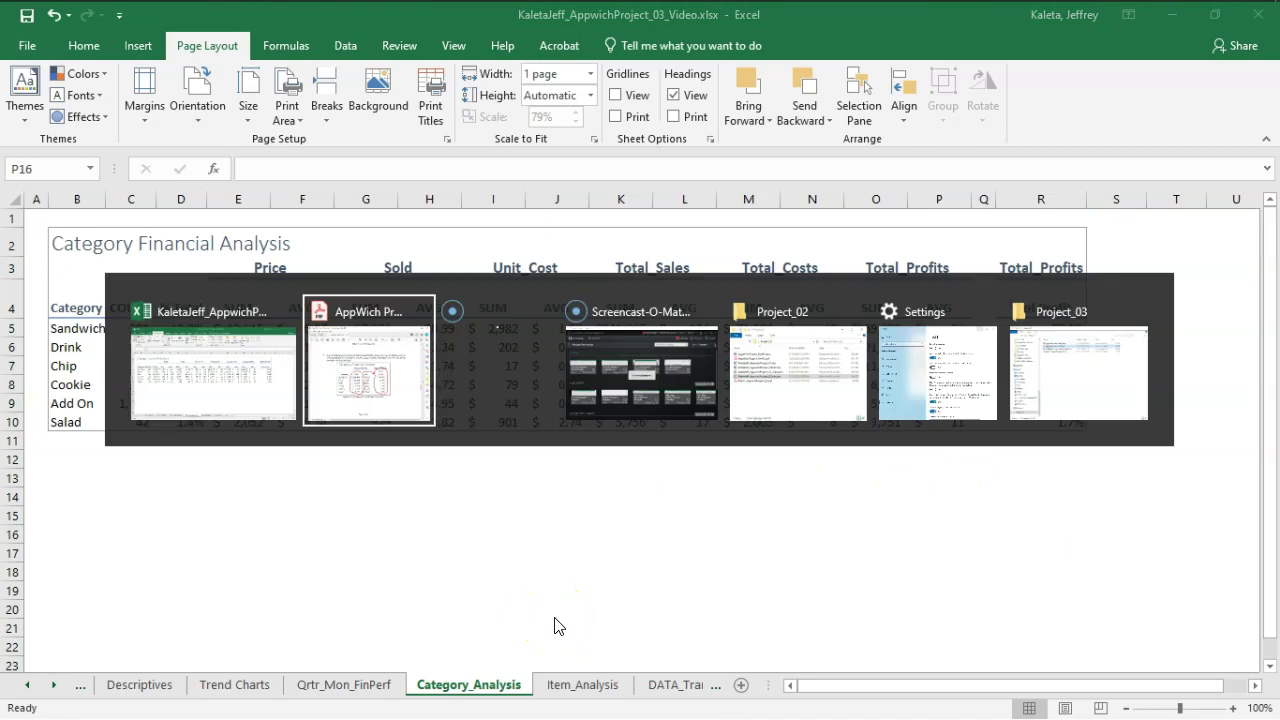
- Scroll to page 6's Chart 4 and mark the example's 77.4%, 10.0% and 5.4% labels
scroll(1011, 456, "down", 15)
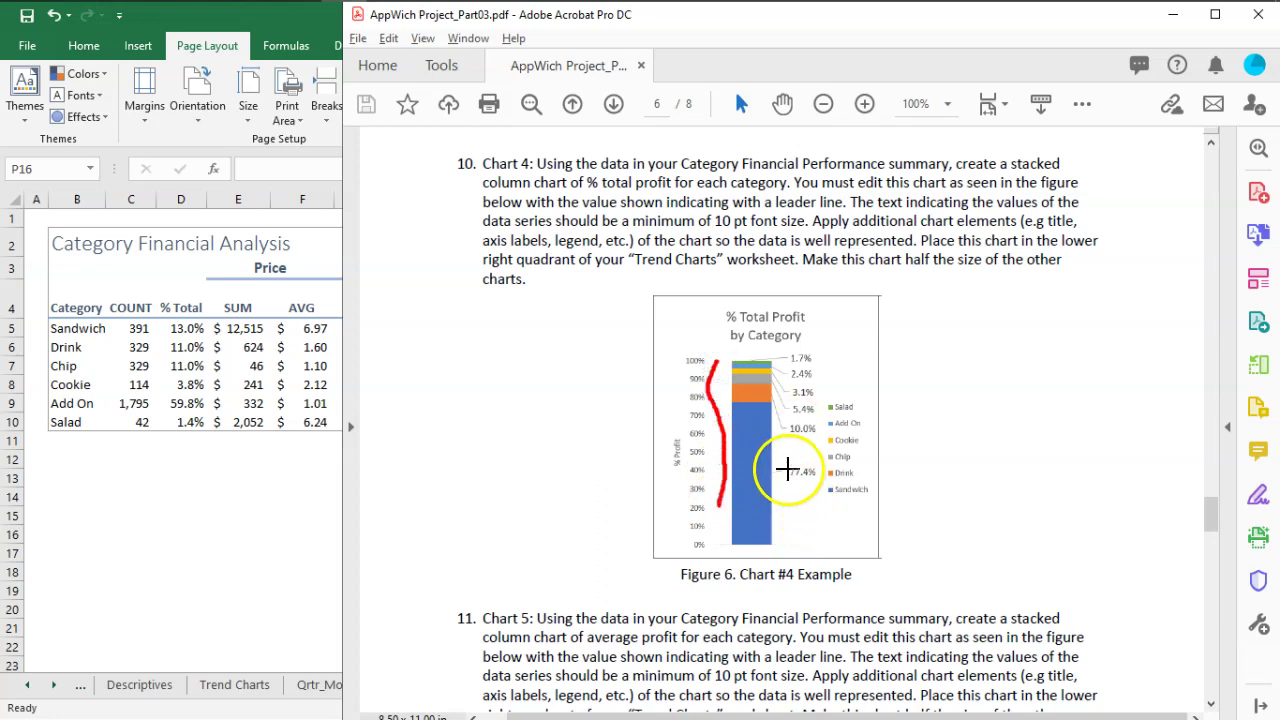
left_click_drag(795, 485, 810, 483)
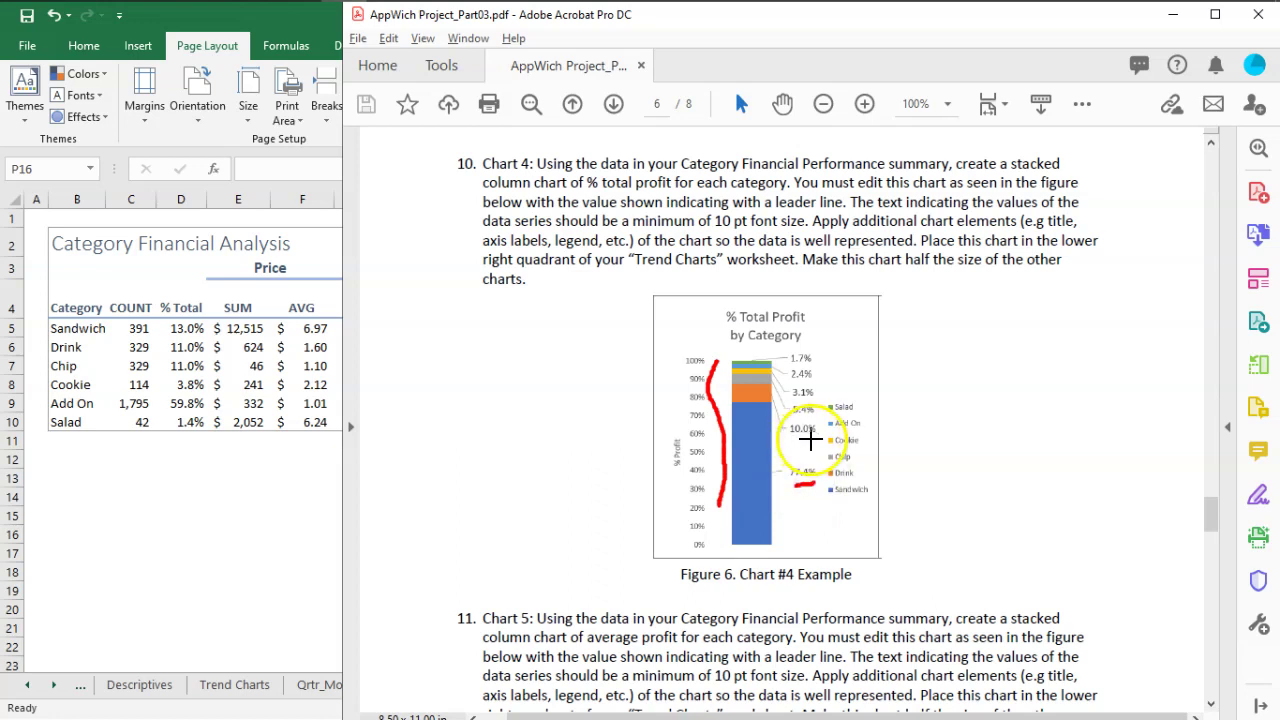
left_click(798, 439)
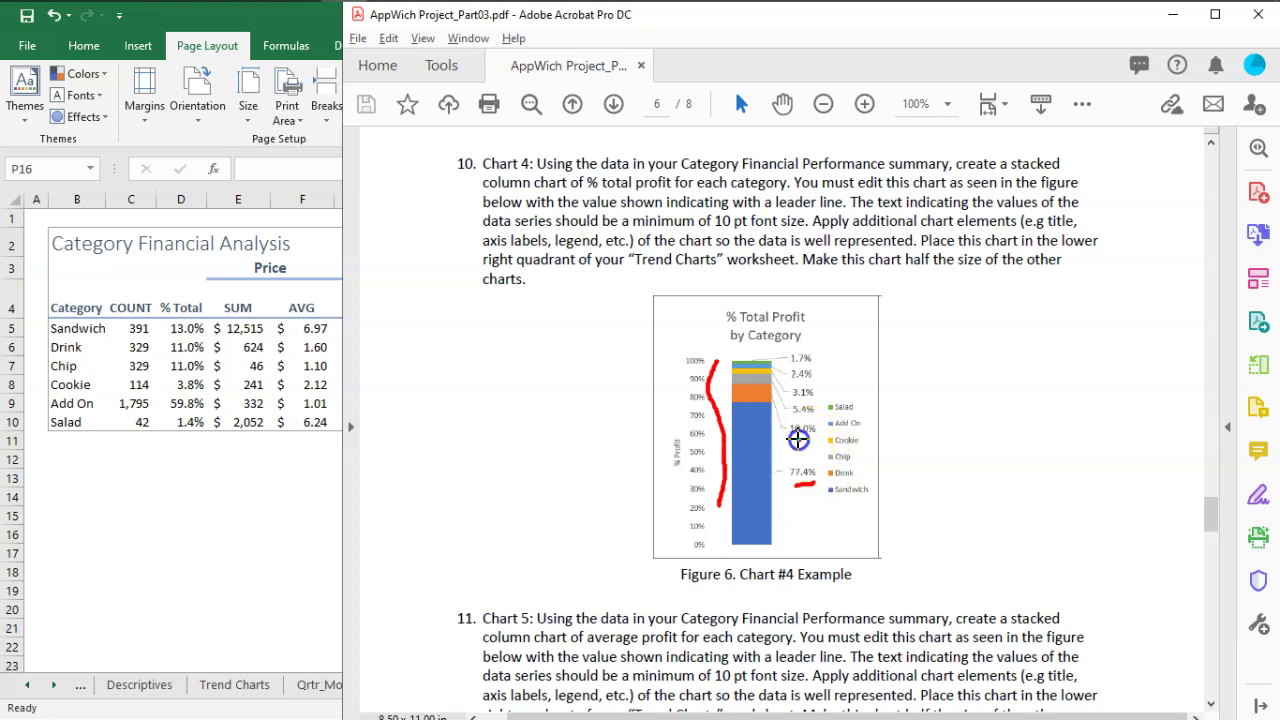
left_click(810, 413)
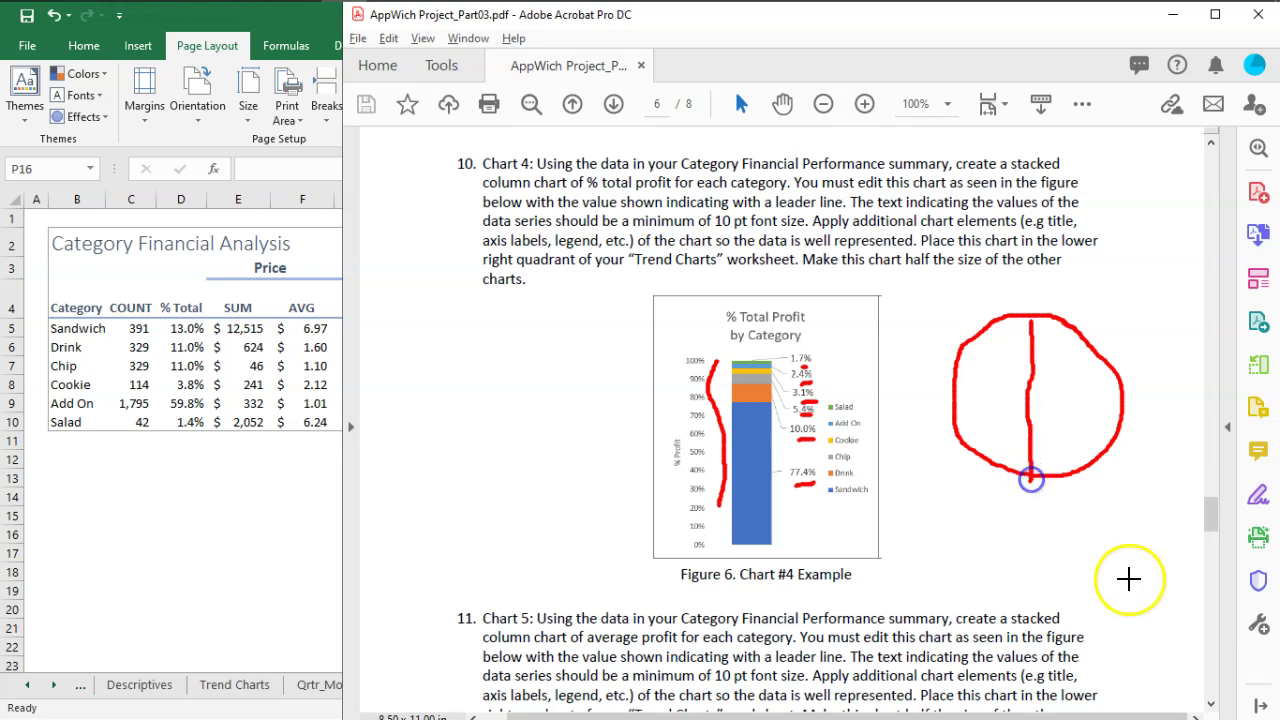
- Sketch pie-chart slices beside the Chart 4 example, then clear that ink
mouse_move(958, 372)
left_mouse_down()
mouse_move(991, 397)
mouse_move(925, 372)
left_mouse_up()
left_click_drag(1089, 392, 1100, 374)
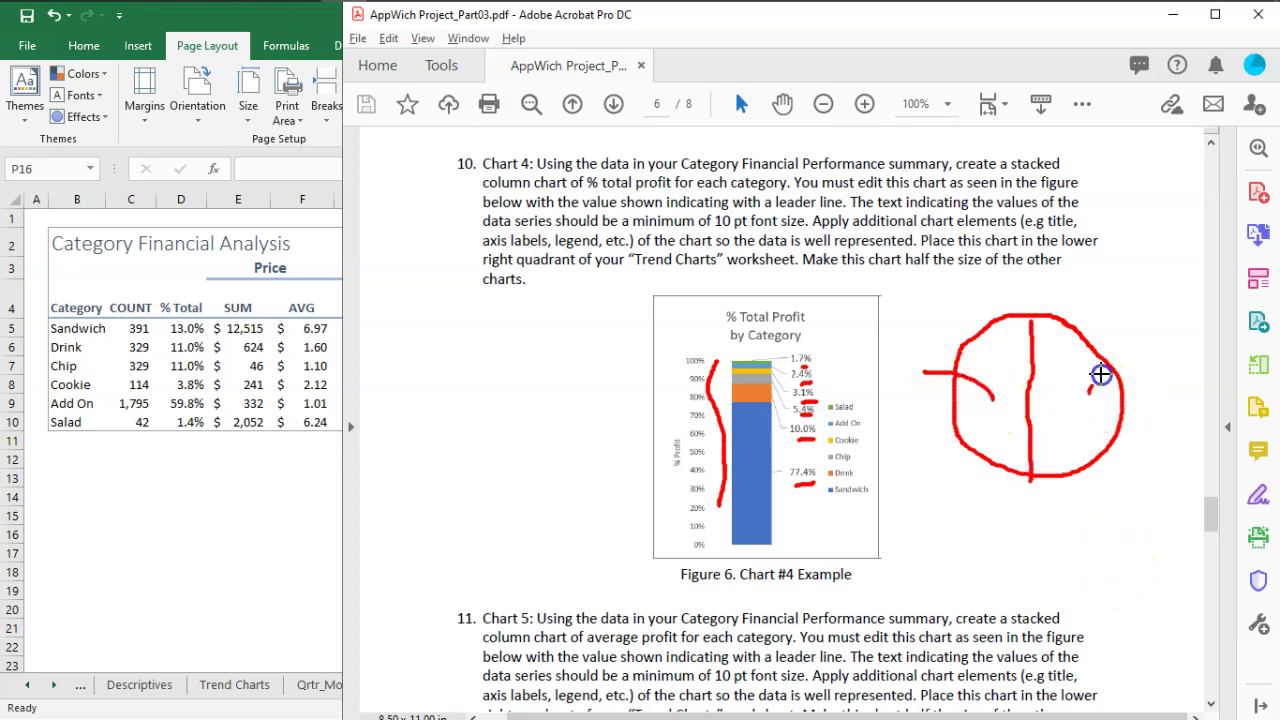
left_click(1153, 469)
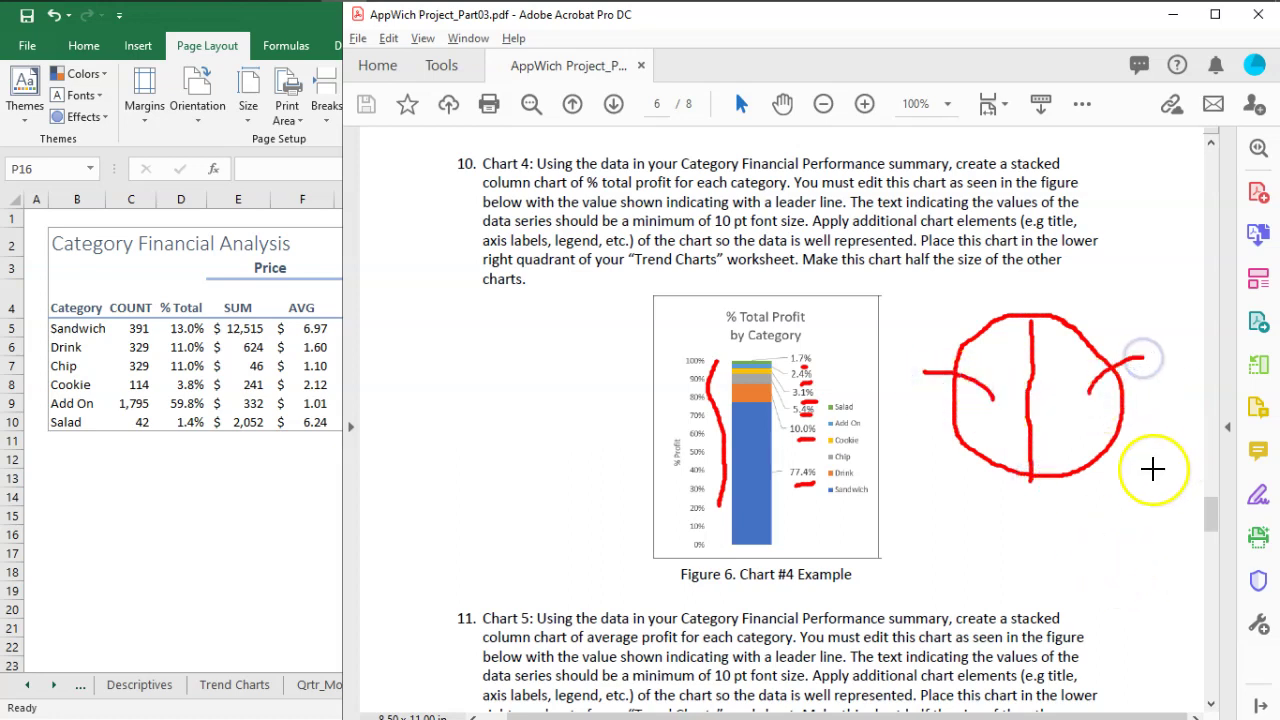
left_click(790, 30)
left_click_drag(1023, 337, 960, 342)
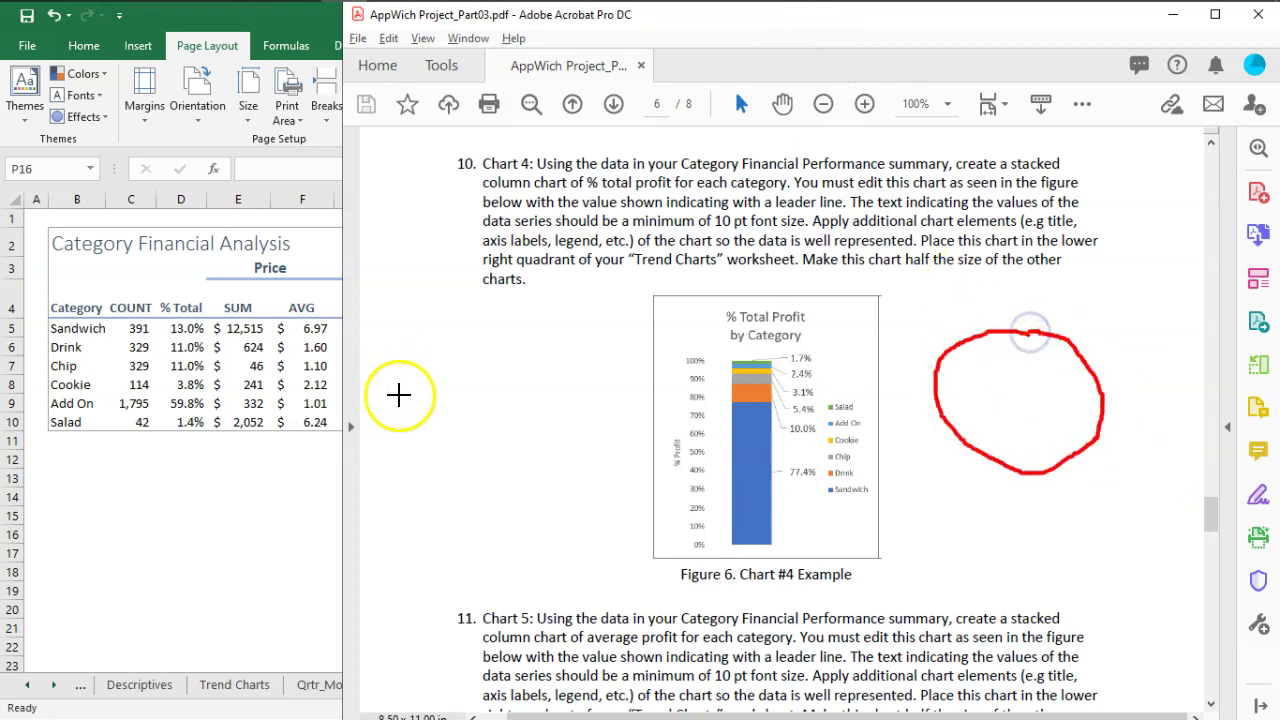
left_click(1012, 350)
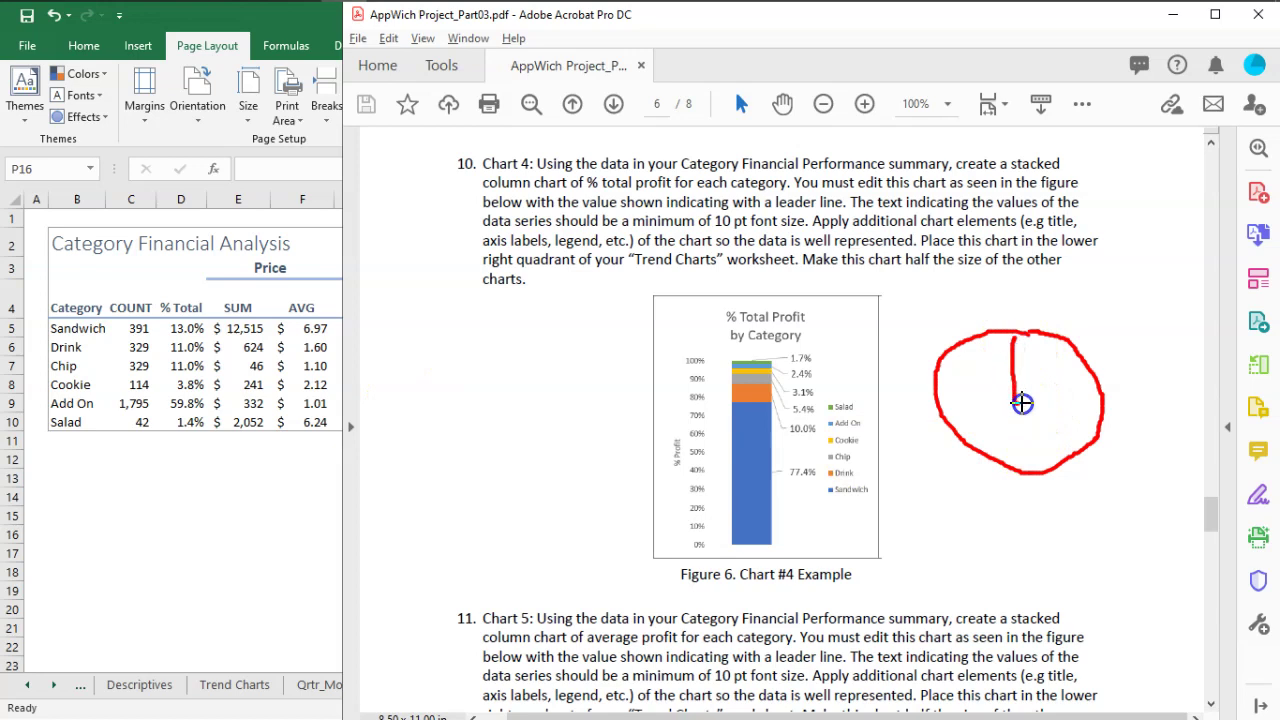
left_click_drag(971, 405, 938, 496)
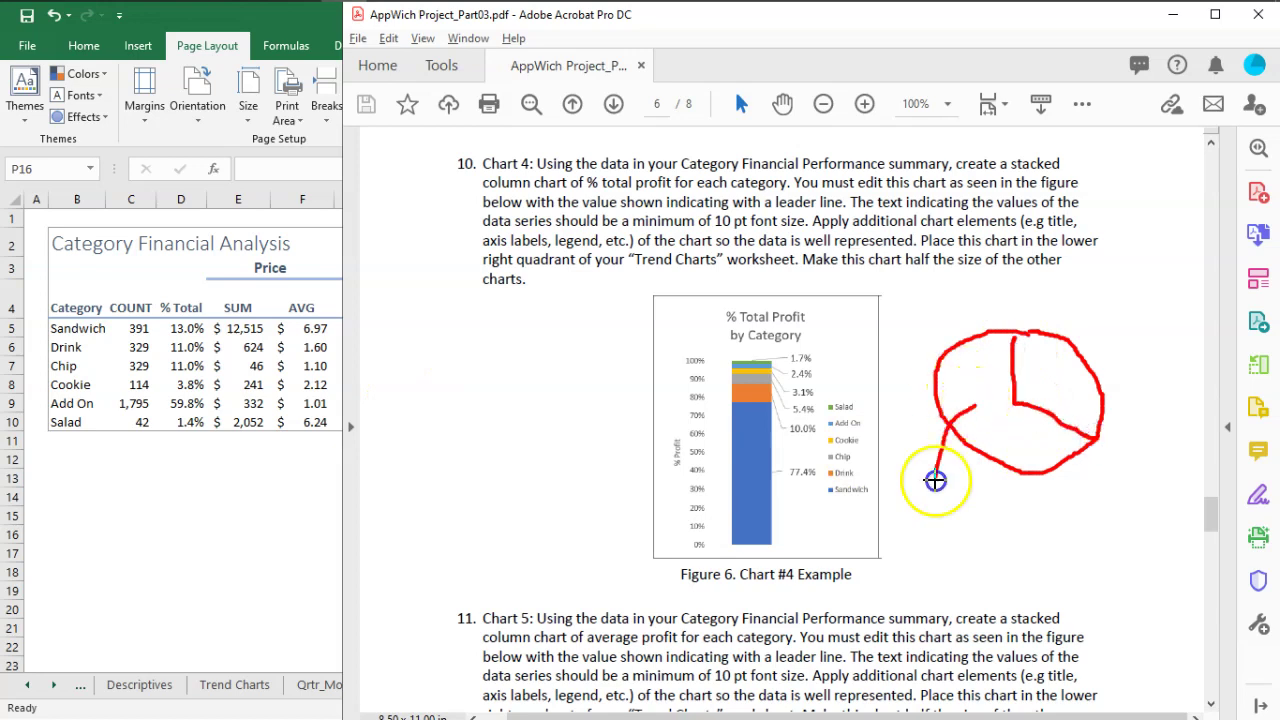
left_click(975, 408)
left_click_drag(975, 408, 981, 406)
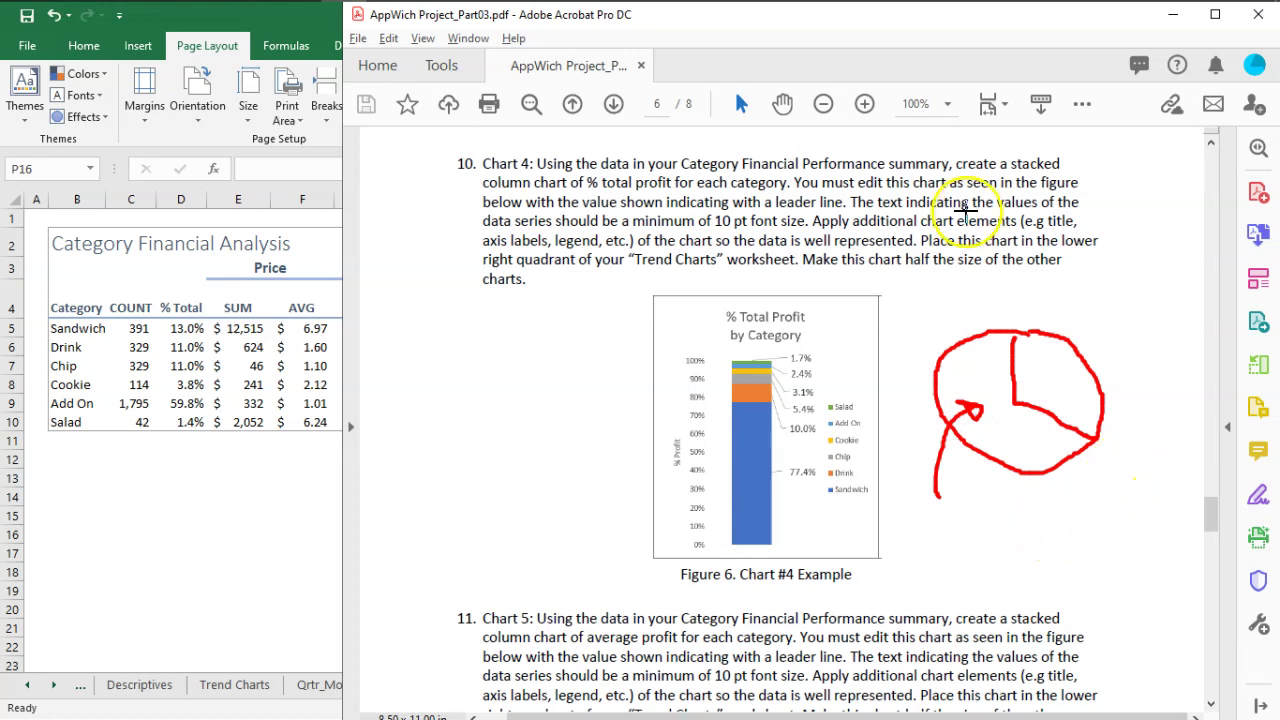
key("e")
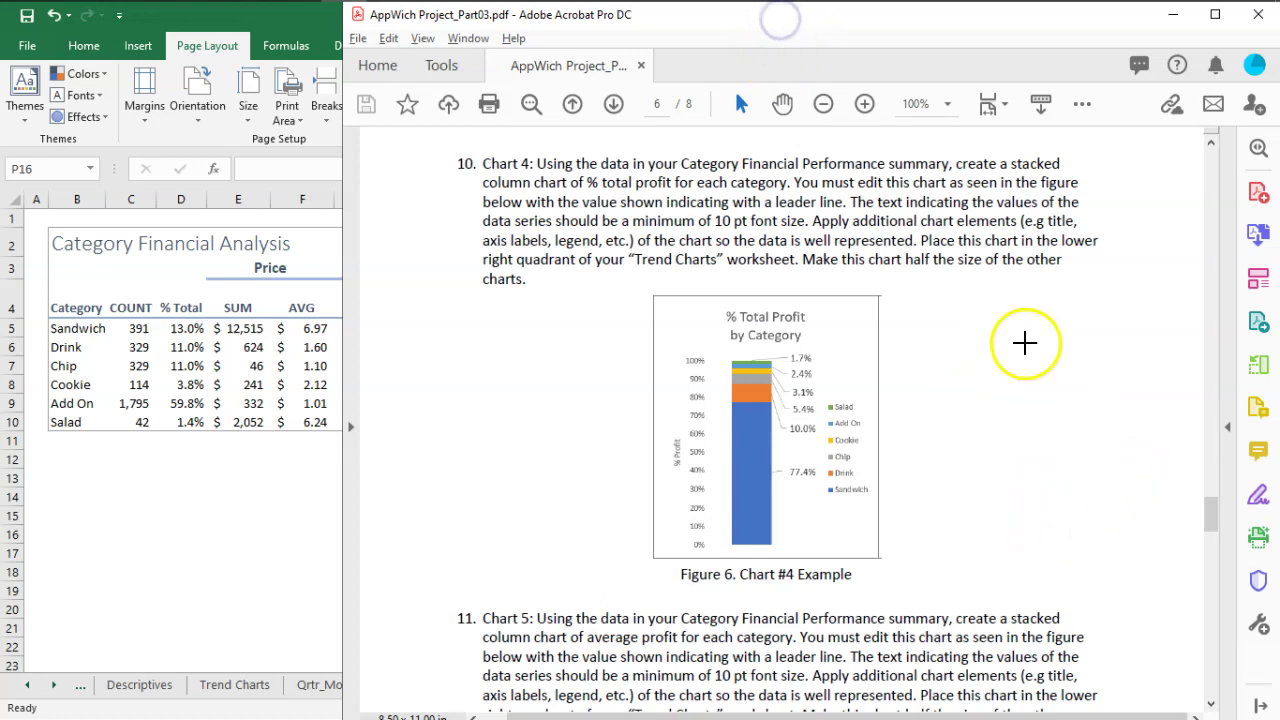
- Redraw a sliced pie sketch right of the example chart, then wipe it off the page
mouse_move(1035, 332)
left_mouse_down()
mouse_move(991, 329)
mouse_move(1105, 483)
mouse_move(1045, 336)
left_mouse_up()
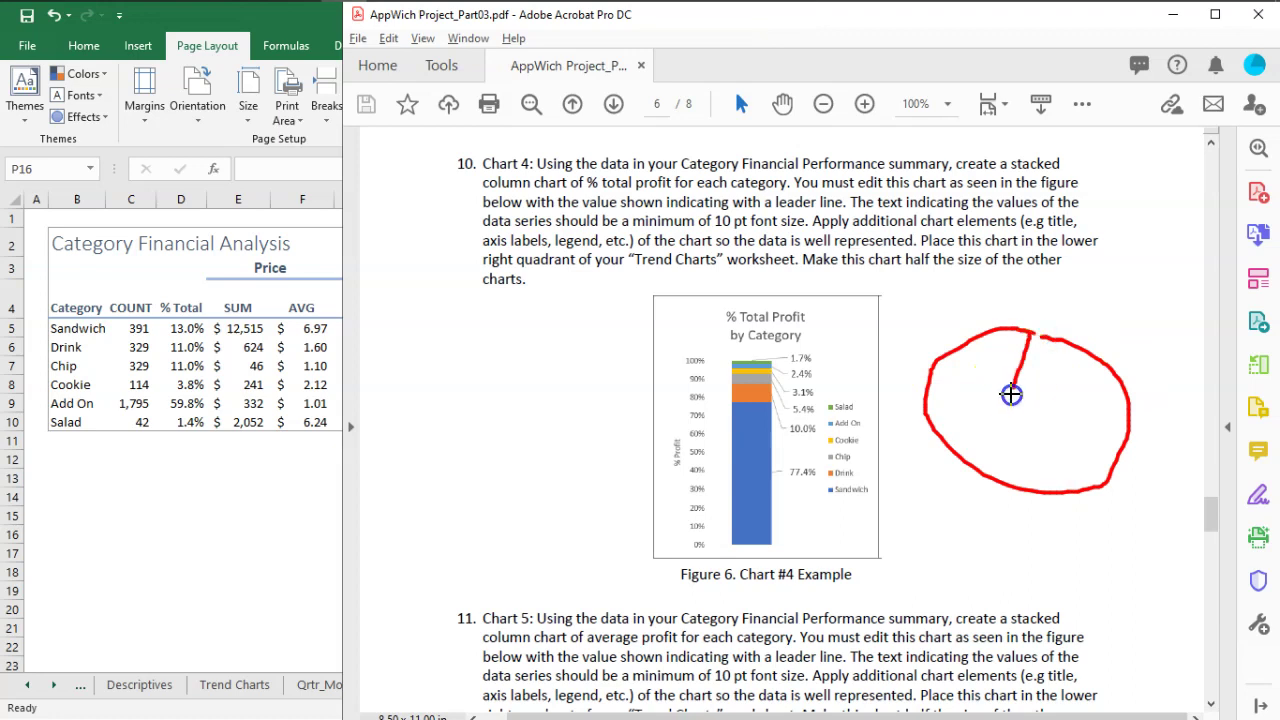
mouse_move(1011, 394)
left_mouse_down()
mouse_move(1071, 346)
mouse_move(1100, 389)
mouse_move(1118, 388)
left_mouse_up()
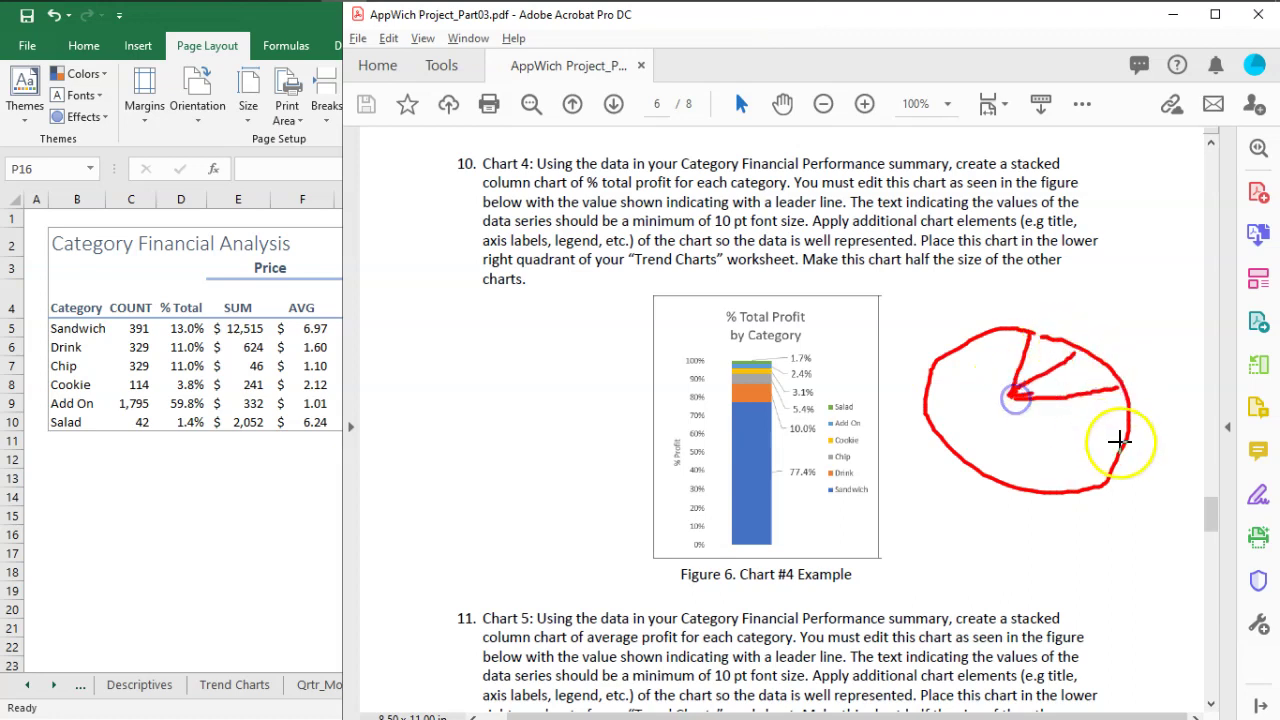
mouse_move(1118, 440)
left_mouse_down()
mouse_move(1015, 398)
mouse_move(1098, 482)
mouse_move(1022, 420)
mouse_move(1125, 549)
left_mouse_up()
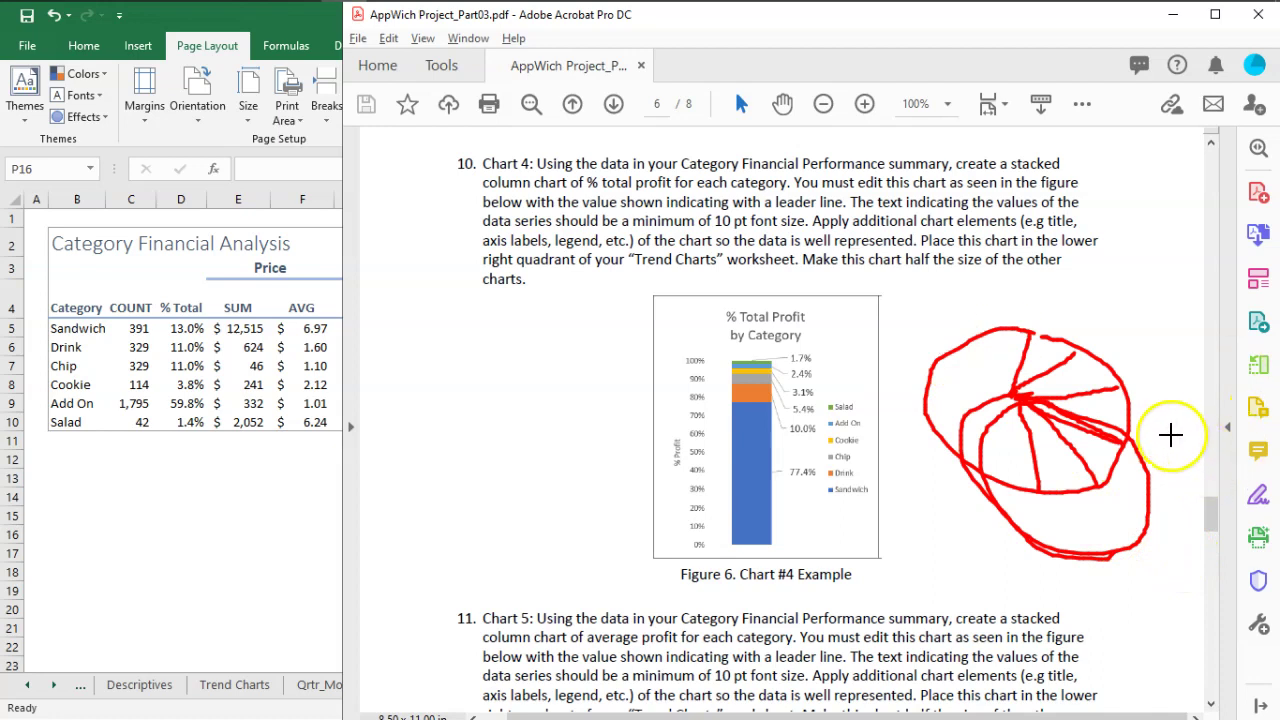
key("e")
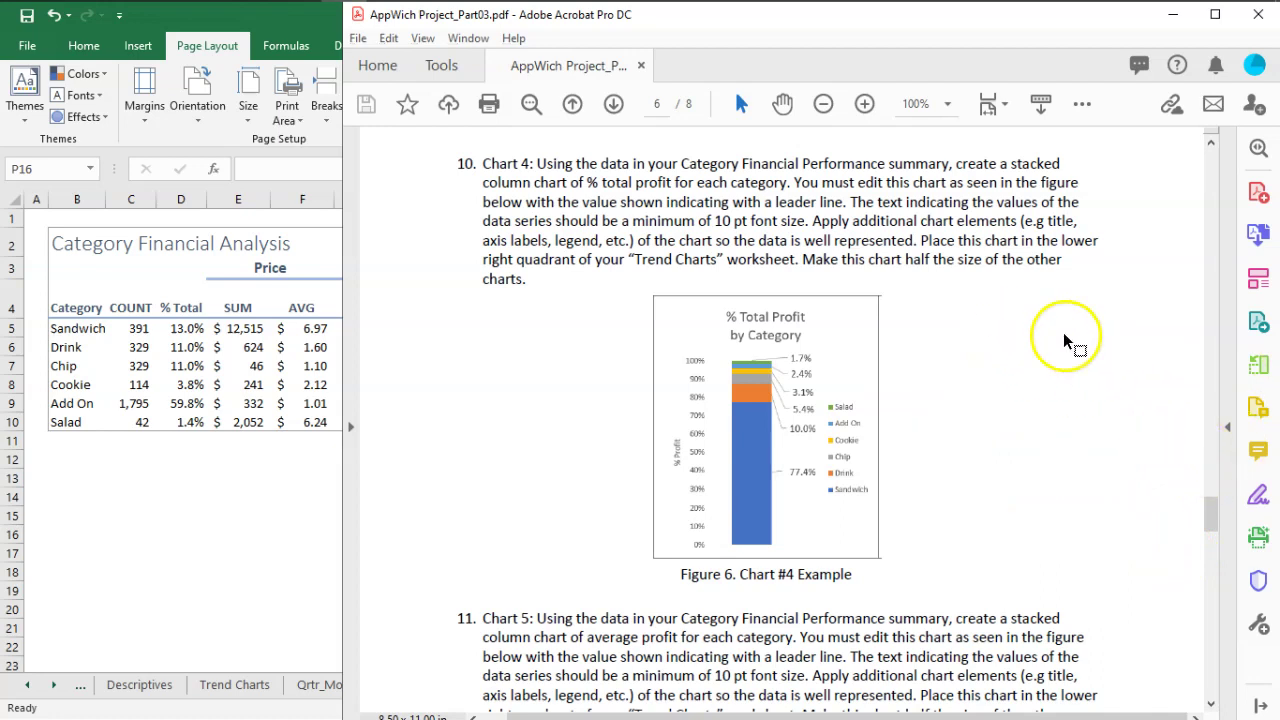
mouse_move(1050, 328)
left_mouse_down()
mouse_move(934, 426)
mouse_move(1120, 350)
left_mouse_up()
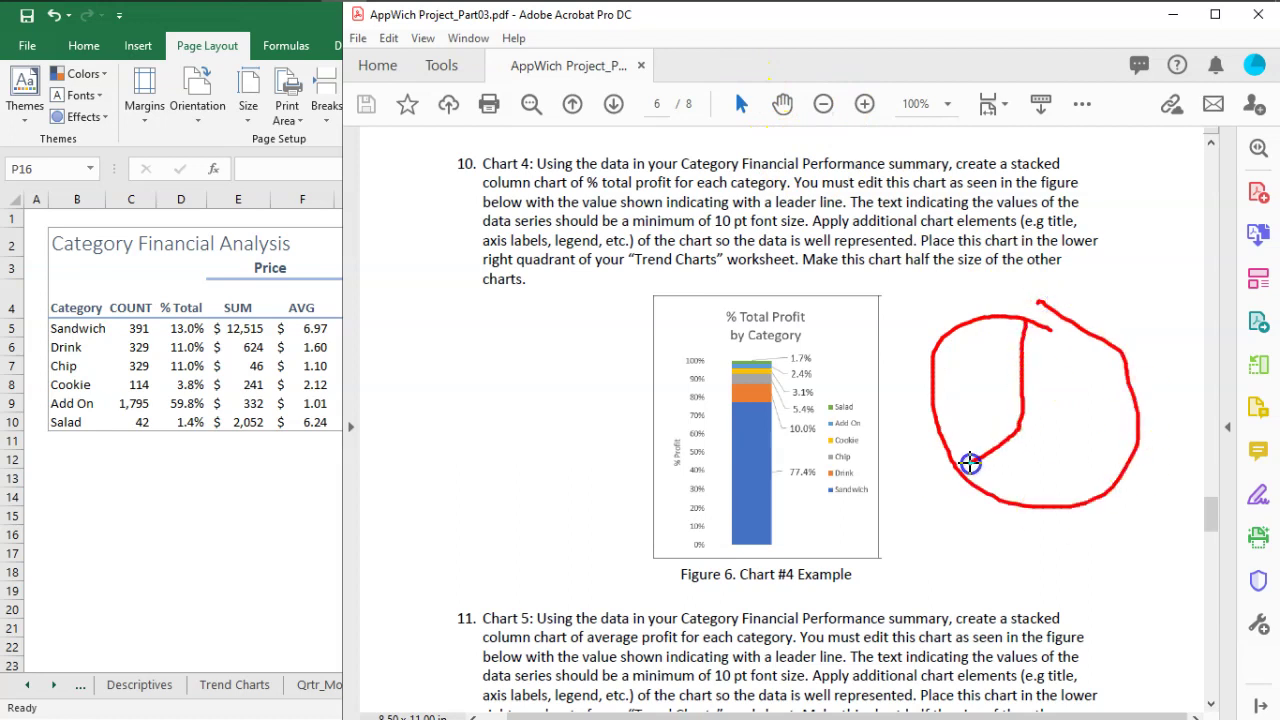
mouse_move(1022, 432)
left_mouse_down()
mouse_move(1009, 491)
mouse_move(1086, 484)
mouse_move(1135, 412)
left_mouse_up()
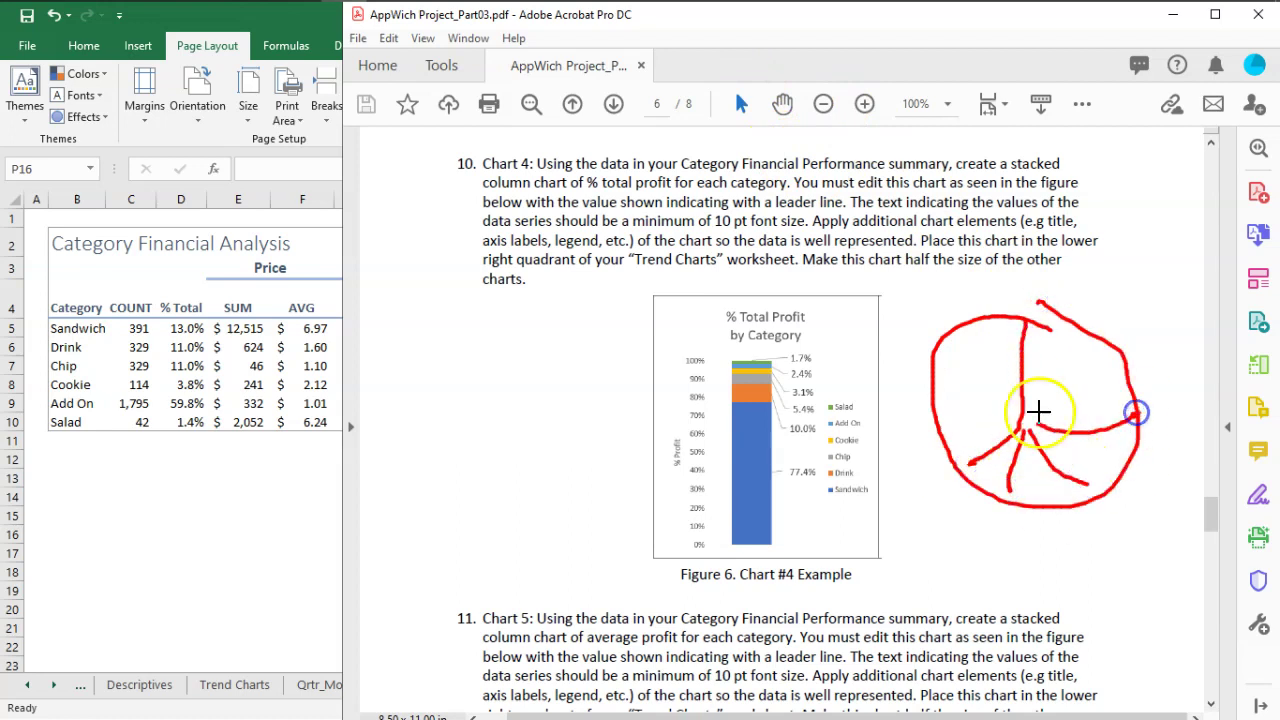
left_click_drag(1038, 410, 1090, 352)
left_click_drag(1020, 405, 1058, 338)
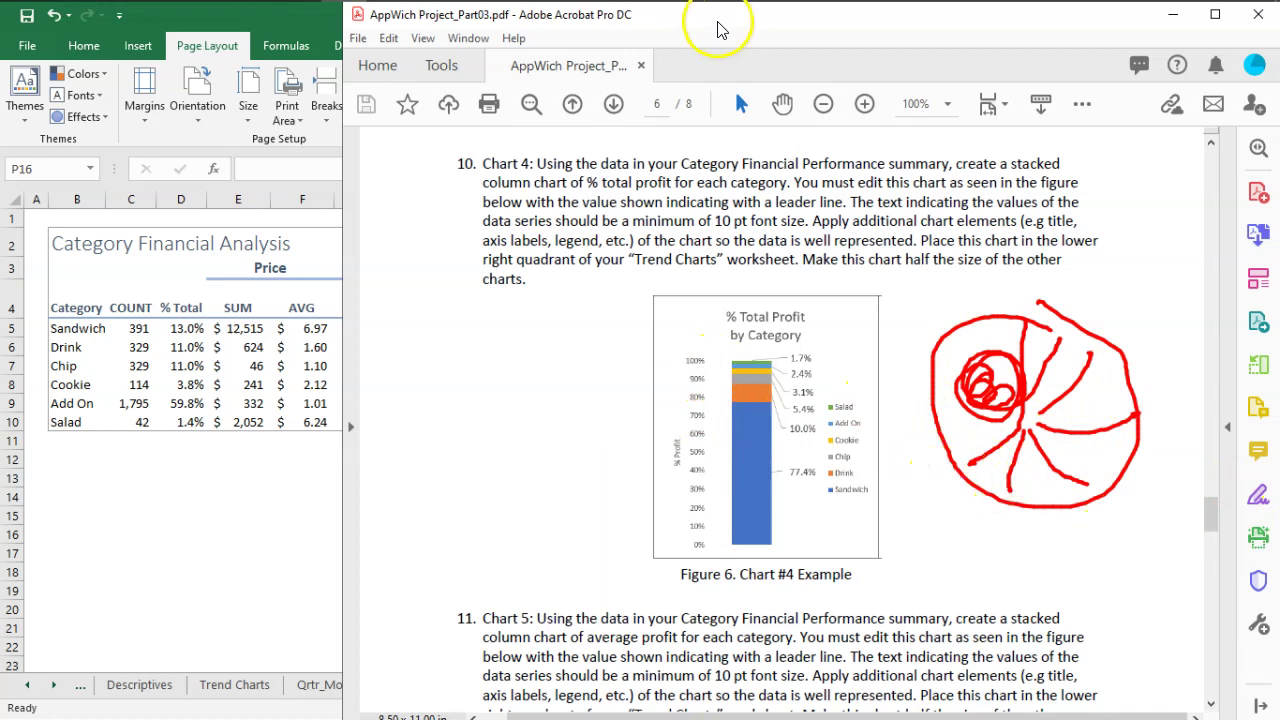
left_click(786, 20)
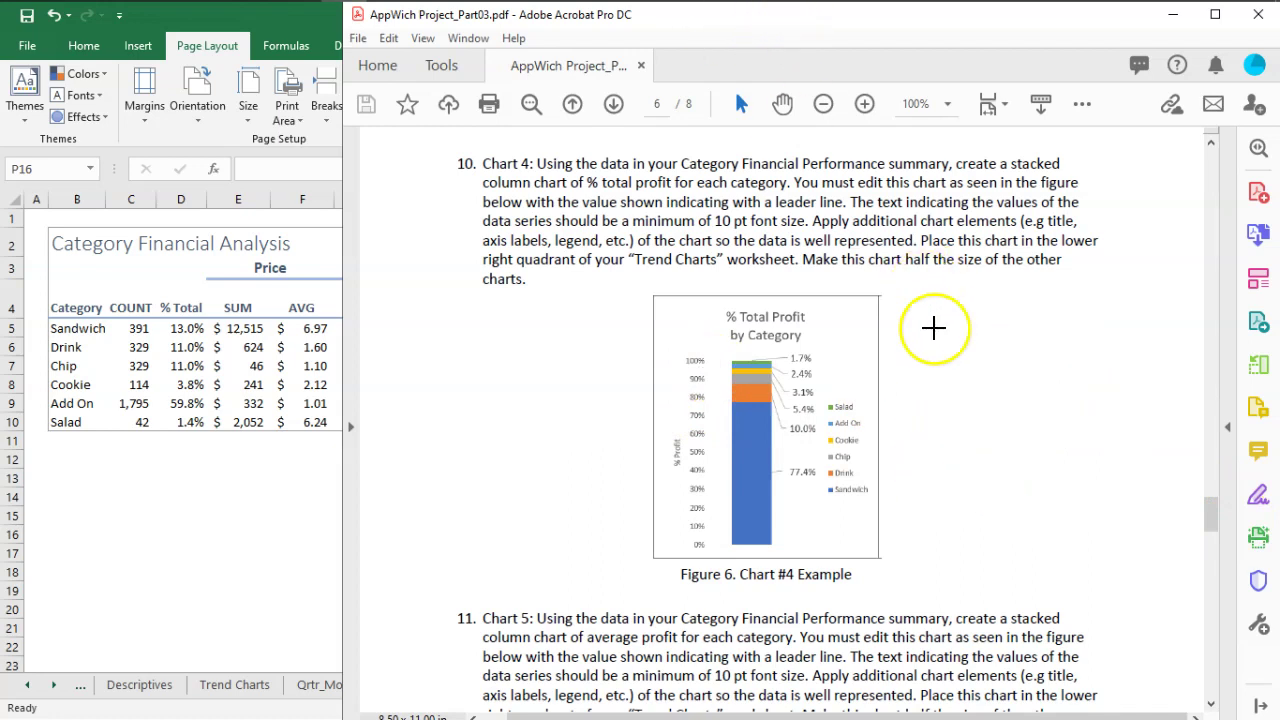
mouse_move(911, 358)
left_mouse_down()
mouse_move(944, 359)
mouse_move(922, 389)
mouse_move(1225, 392)
left_mouse_up()
left_click_drag(923, 434, 1225, 428)
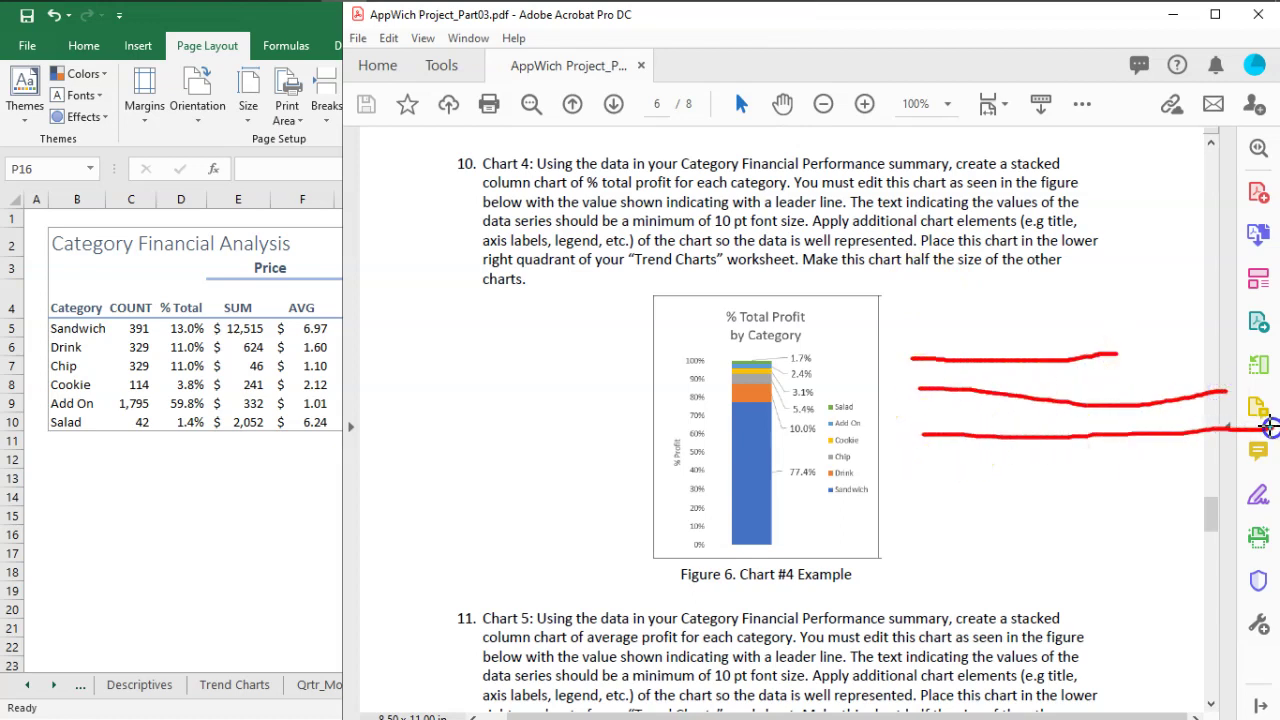
mouse_move(937, 548)
left_mouse_down()
mouse_move(1066, 491)
mouse_move(990, 572)
left_mouse_up()
left_click_drag(1066, 491, 1085, 530)
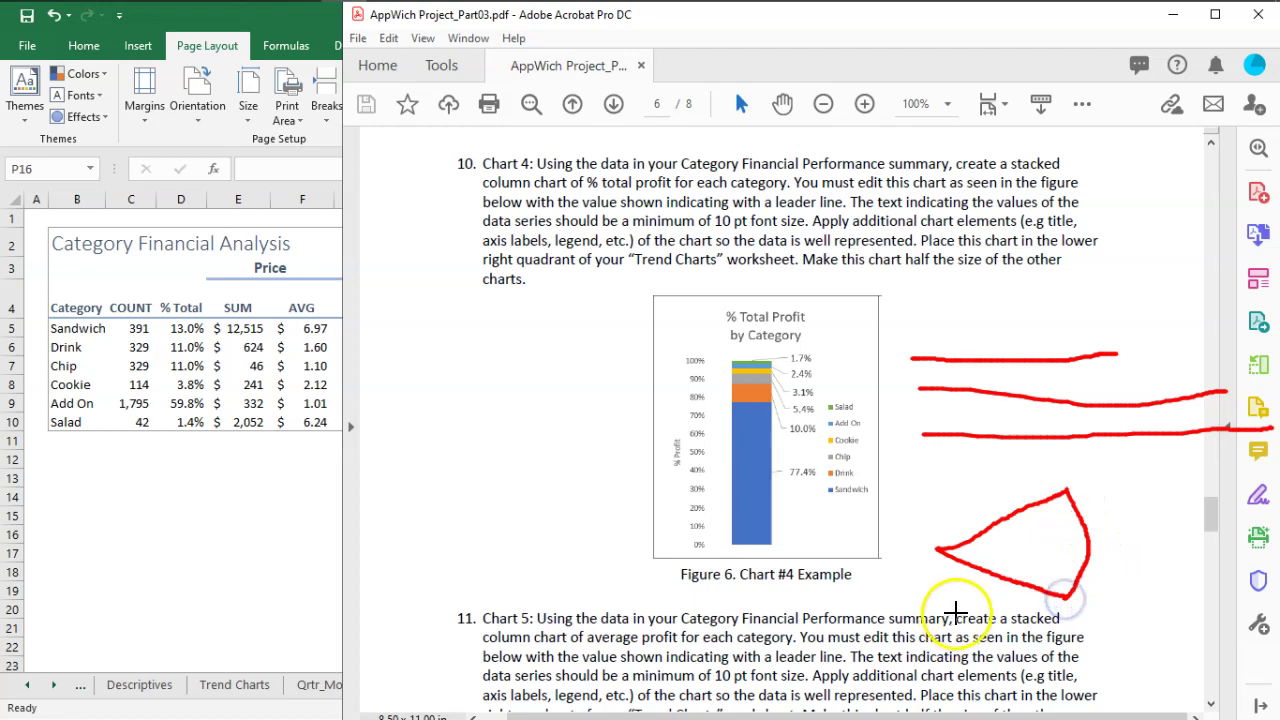
left_click_drag(934, 545, 971, 452)
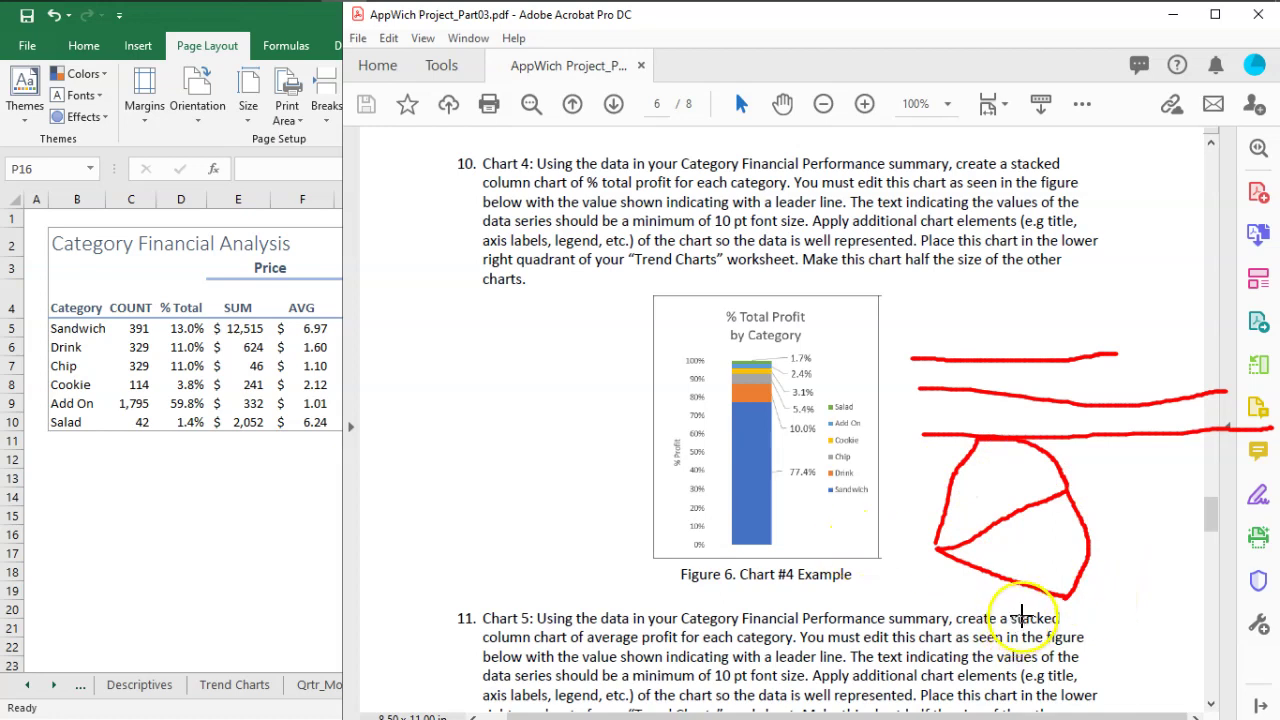
key("e")
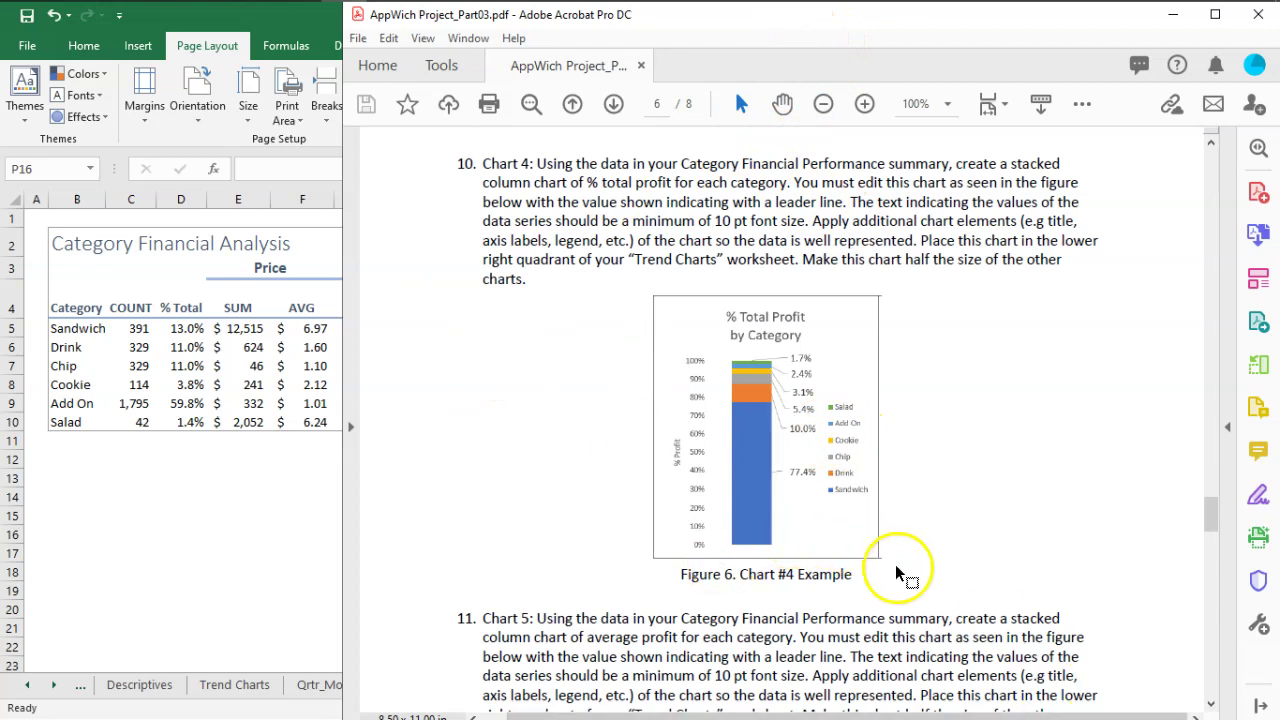
- Select categories B4:B10 plus % of Profit R4:R10 and browse the Insert tab's column chart types
left_click(74, 521)
left_click_drag(84, 308, 90, 422)
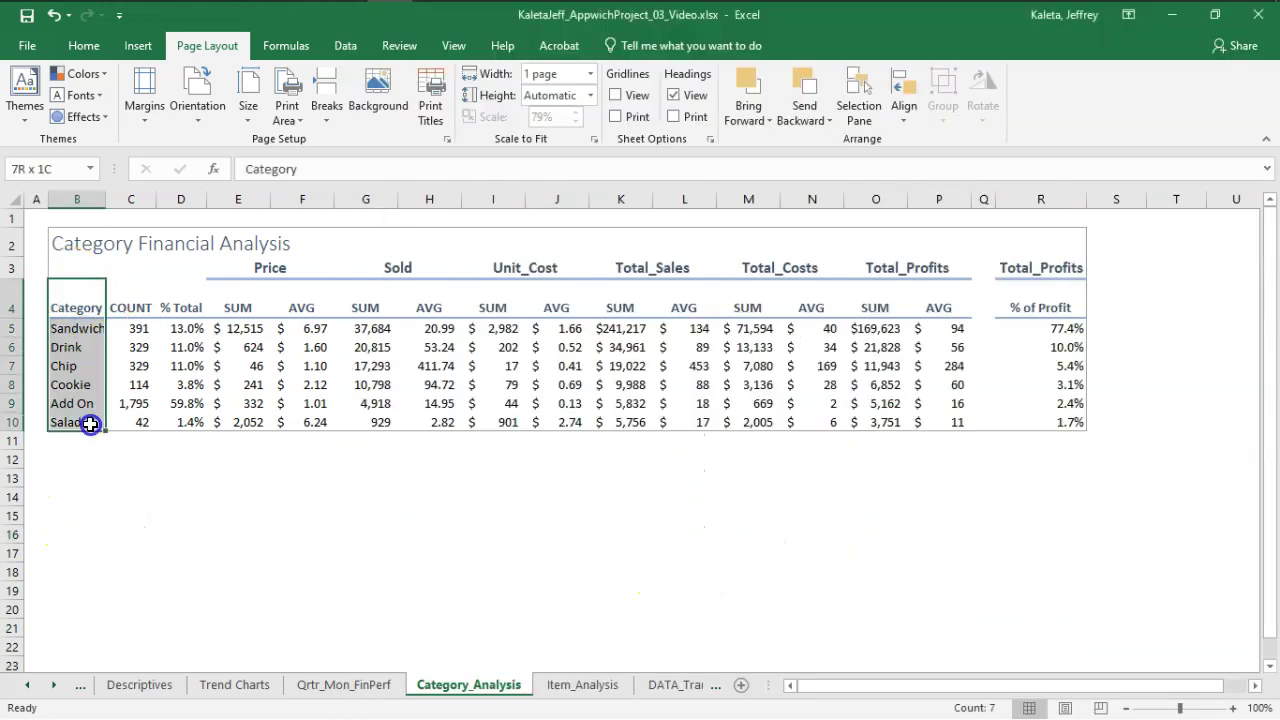
left_click_drag(1063, 309, 1068, 427)
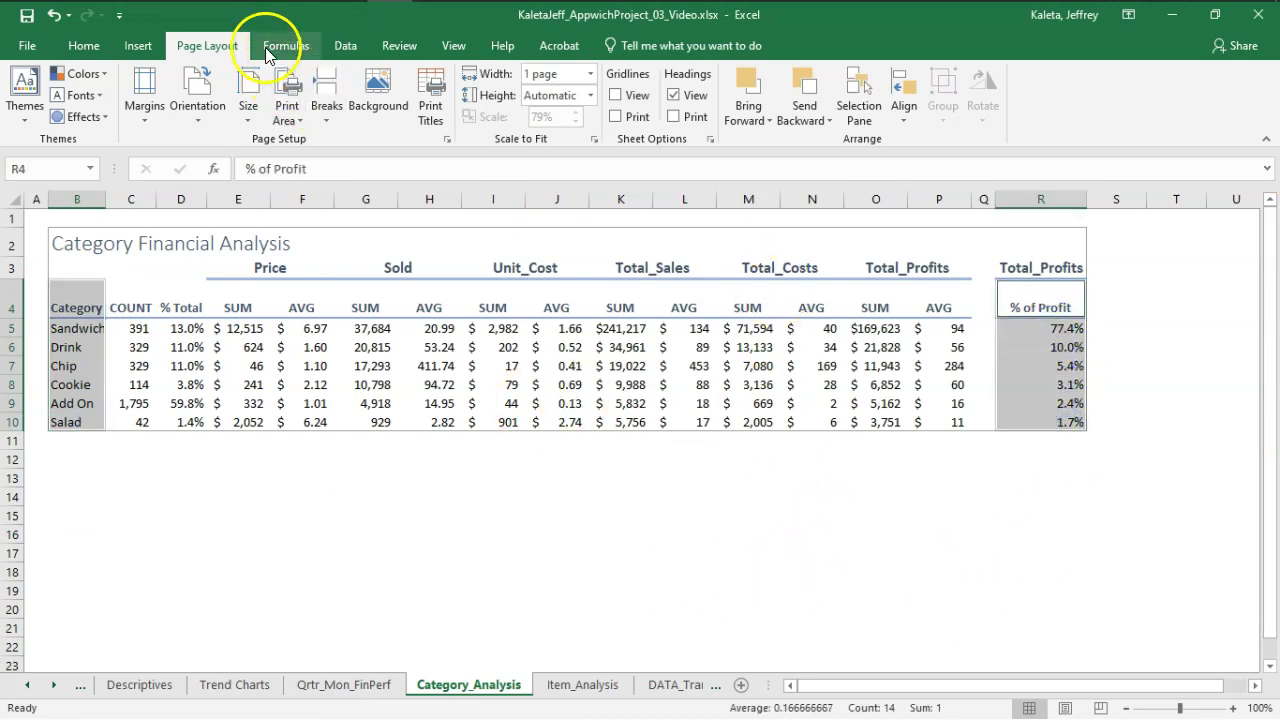
left_click(140, 48)
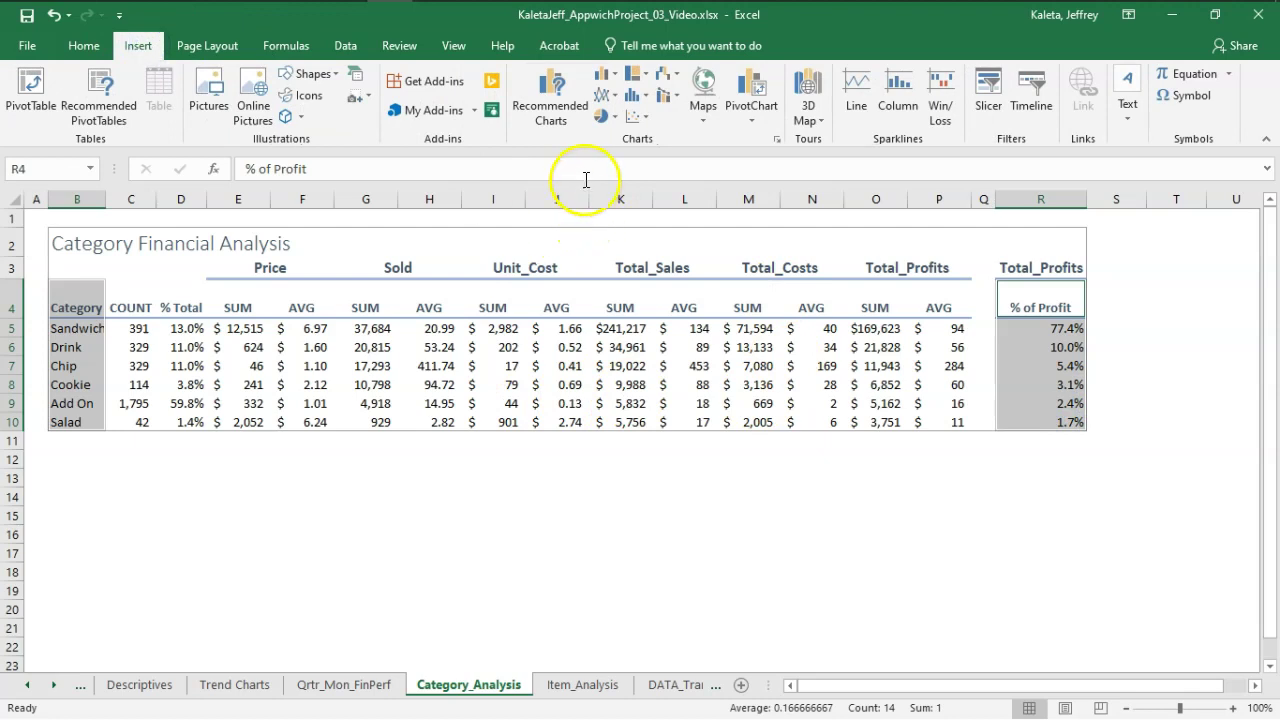
left_click(612, 74)
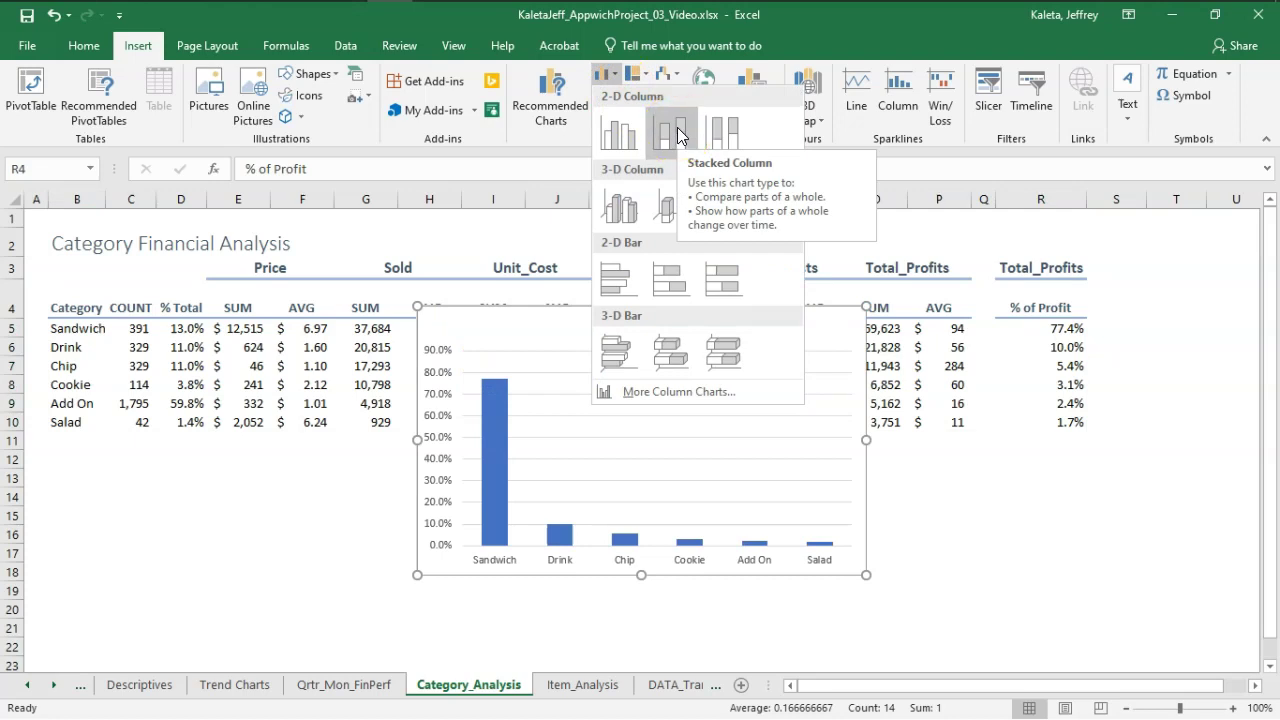
left_click(549, 126)
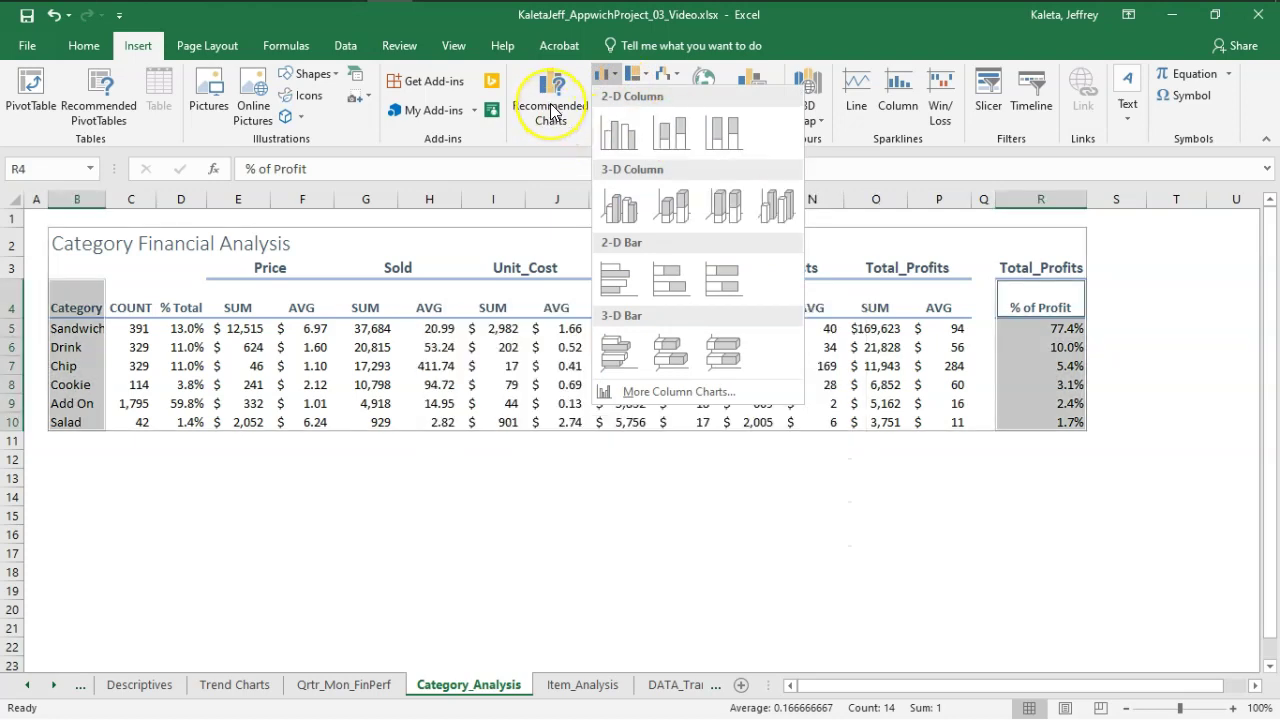
- Insert a single-stack Stacked Column chart of % of Profit from the All Charts list
left_click(551, 110)
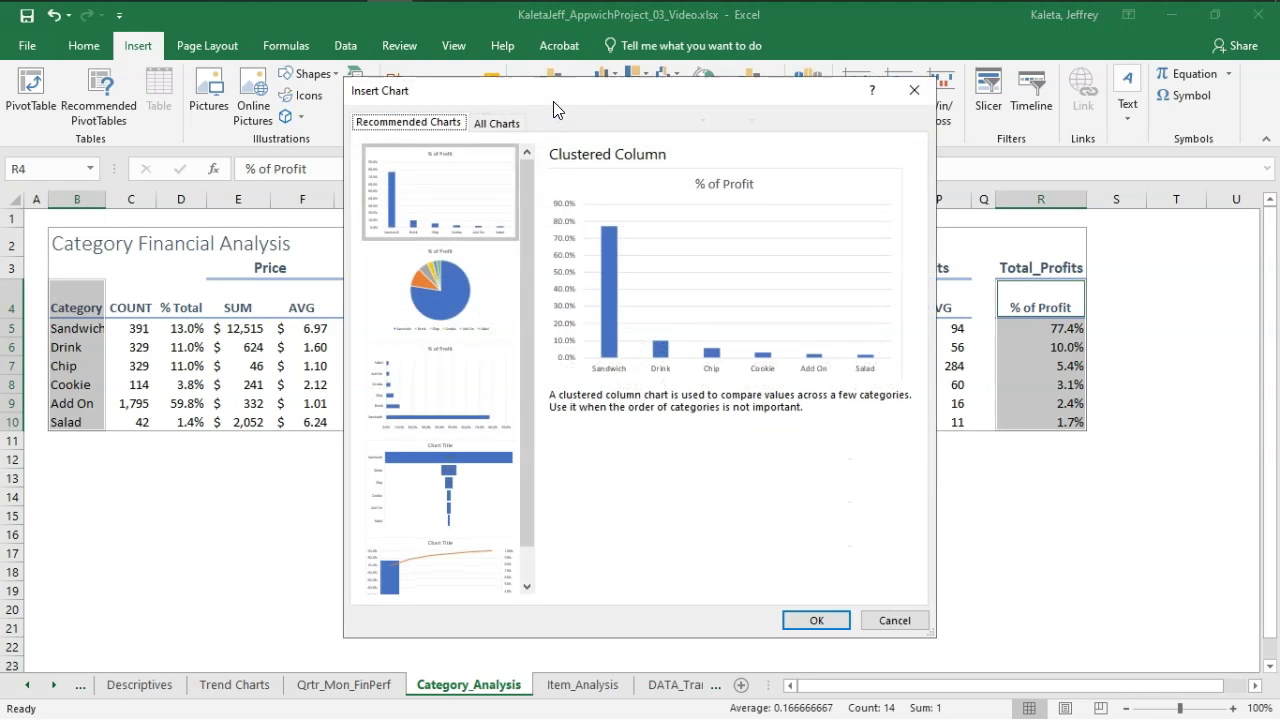
left_click(520, 127)
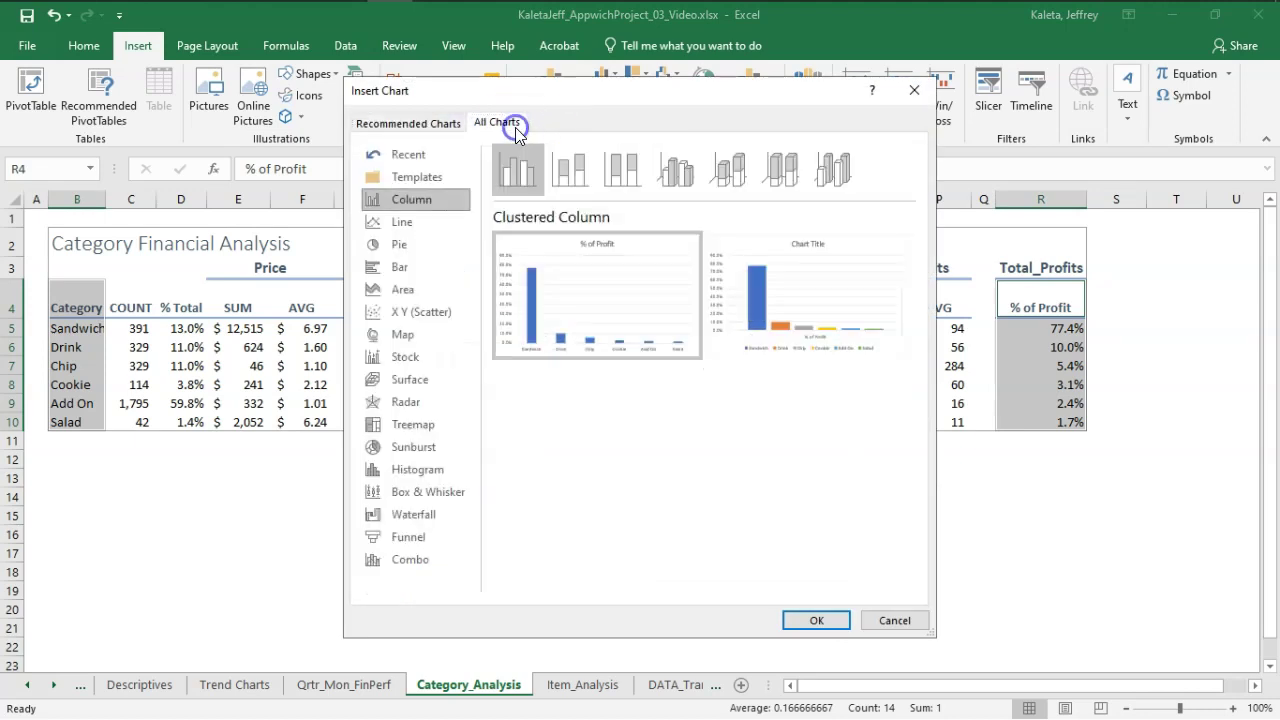
left_click(578, 180)
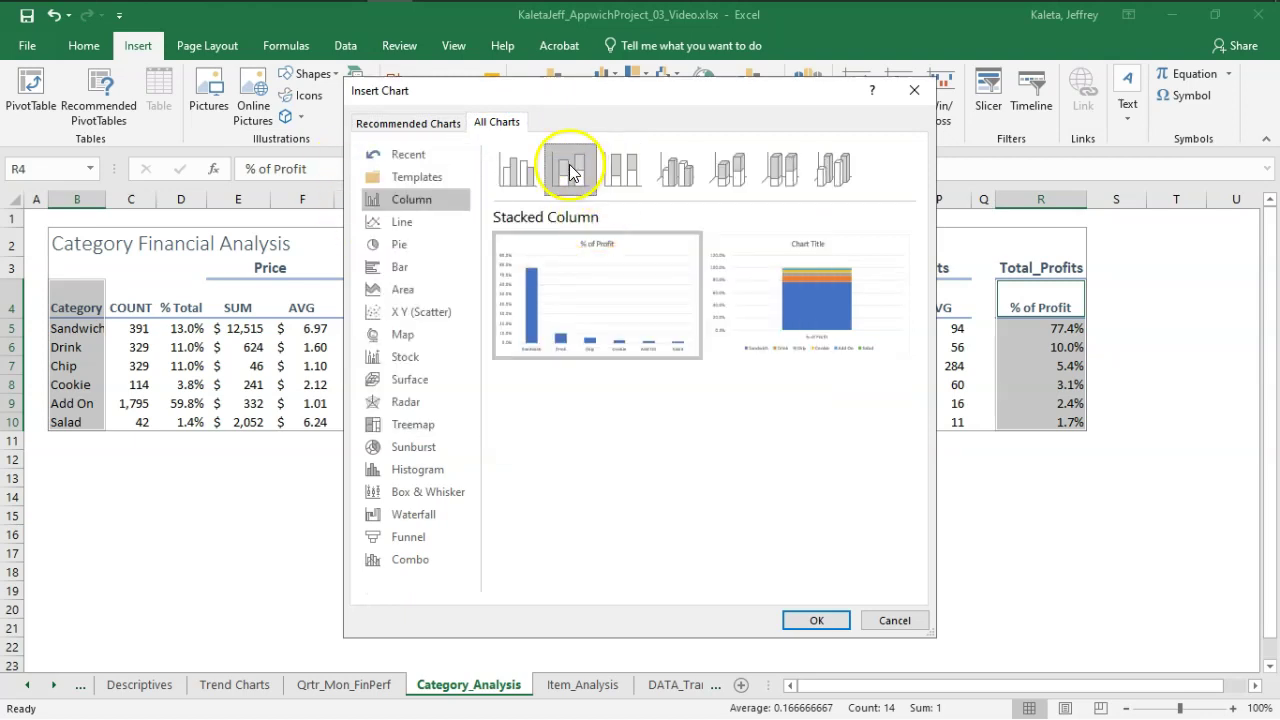
mouse_move(833, 370)
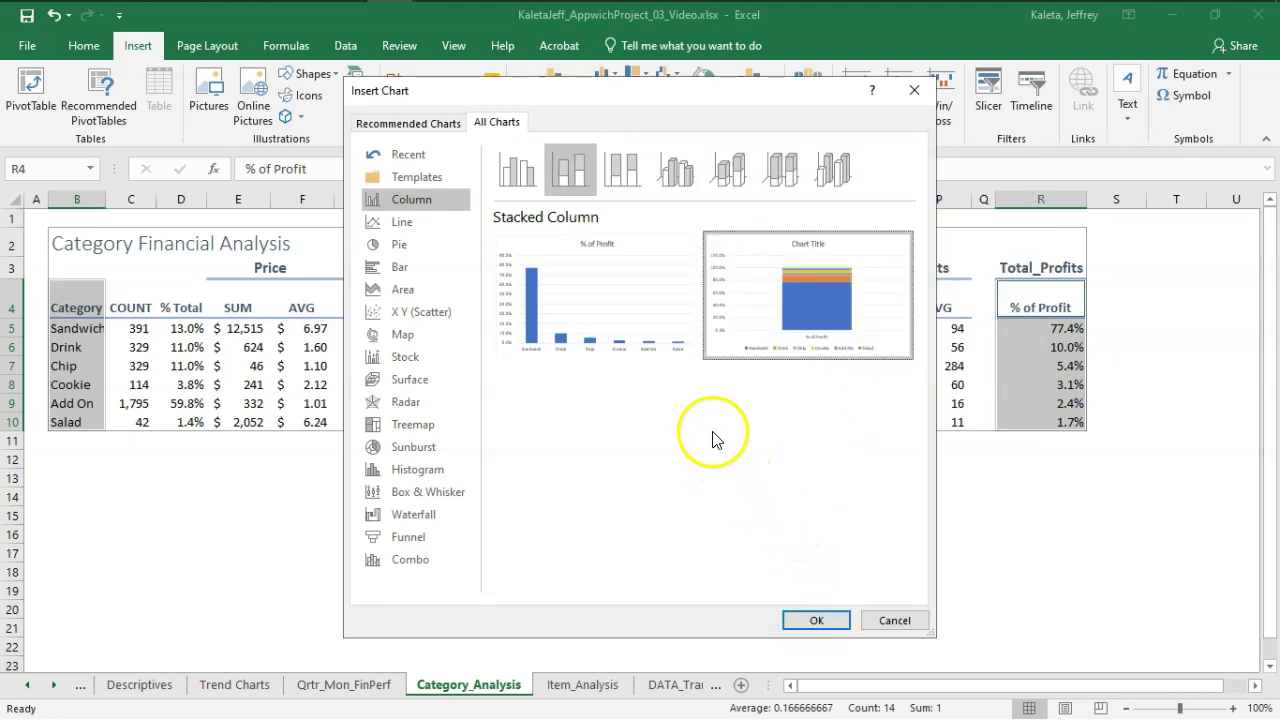
mouse_move(621, 281)
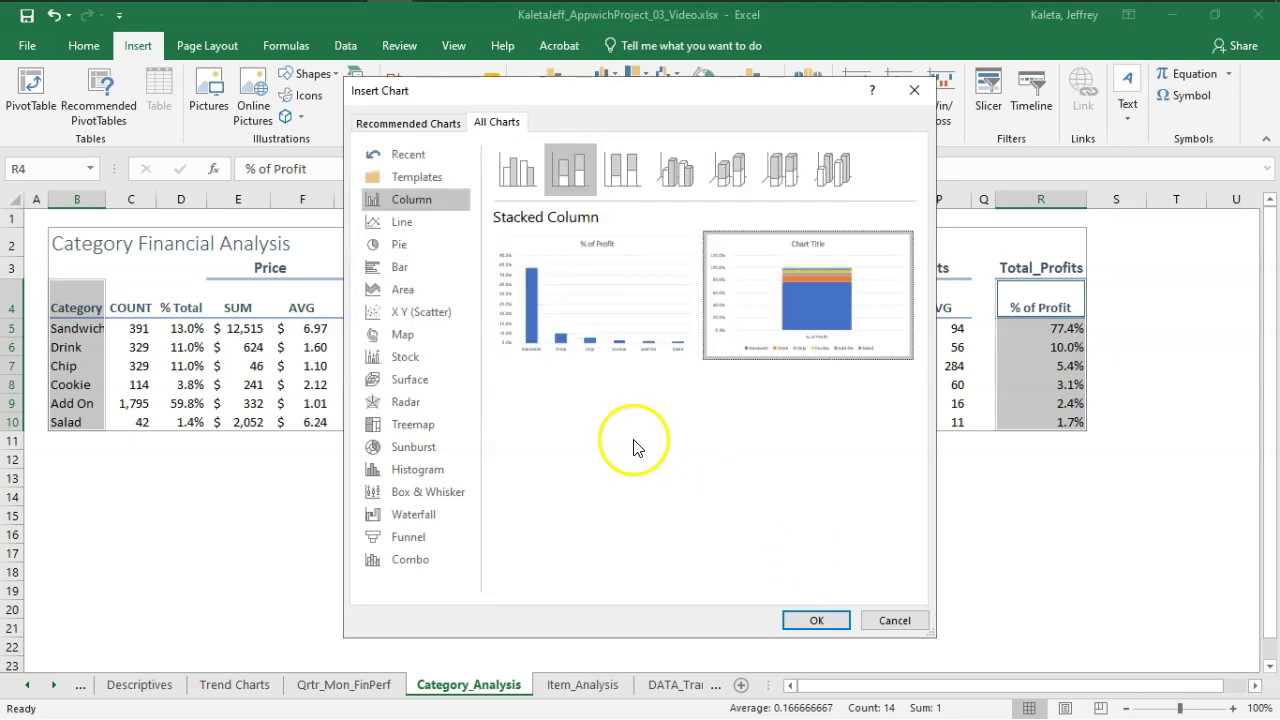
left_click(914, 90)
left_click(543, 99)
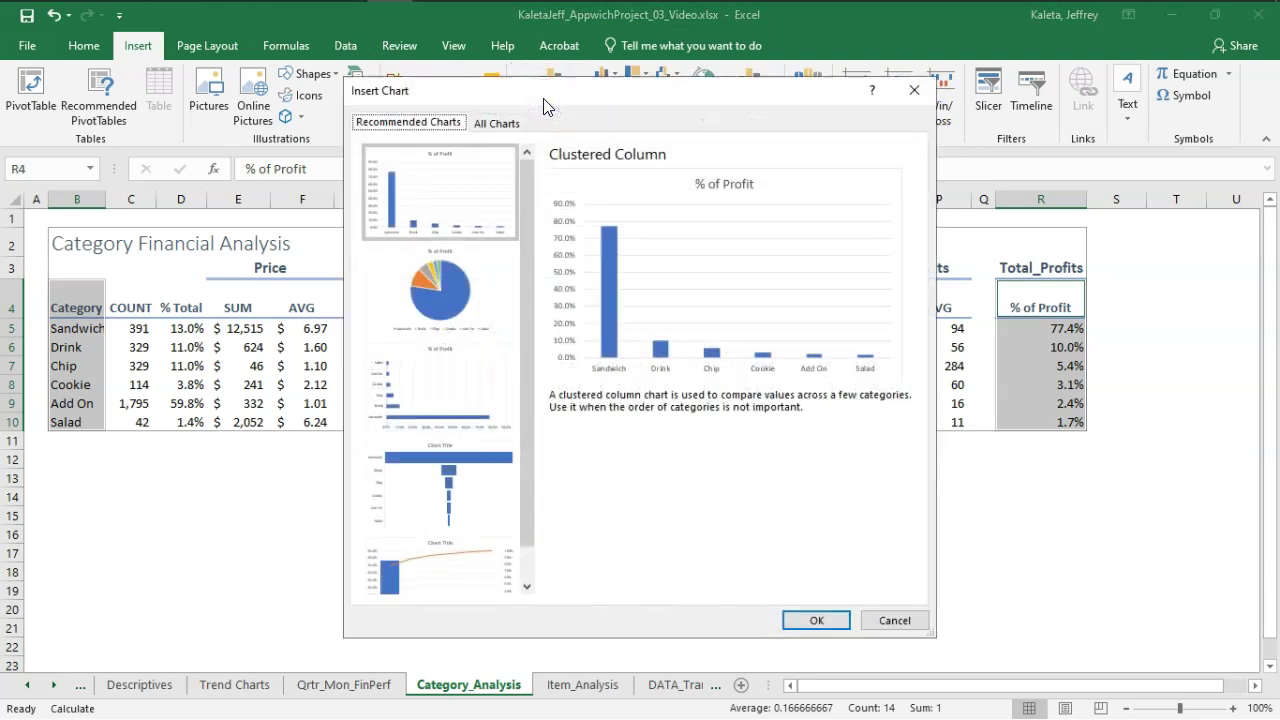
left_click(497, 122)
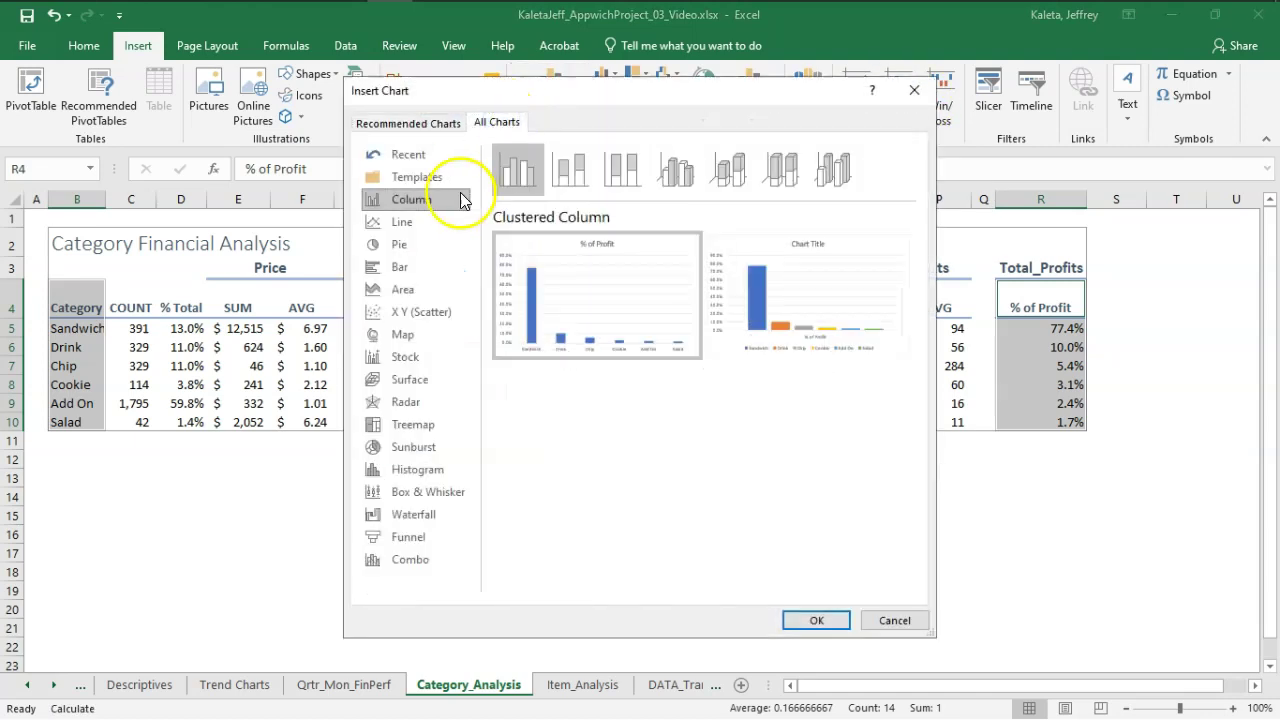
left_click(559, 177)
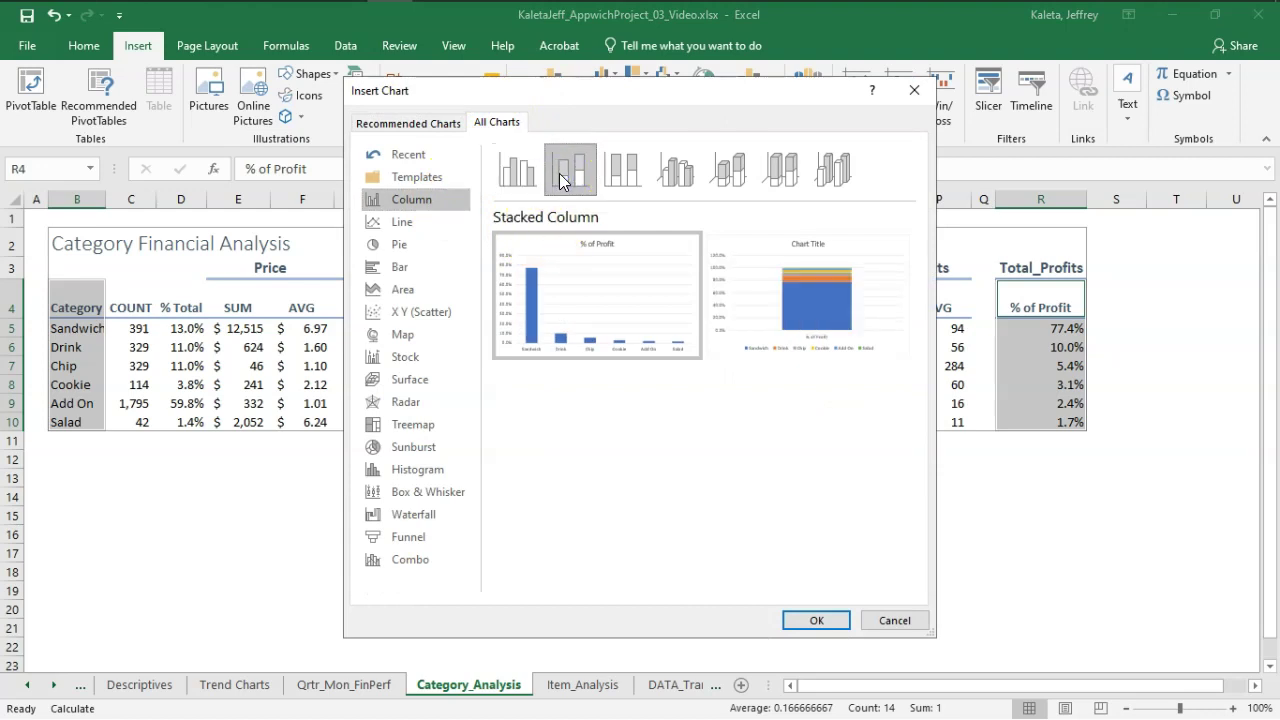
mouse_move(798, 340)
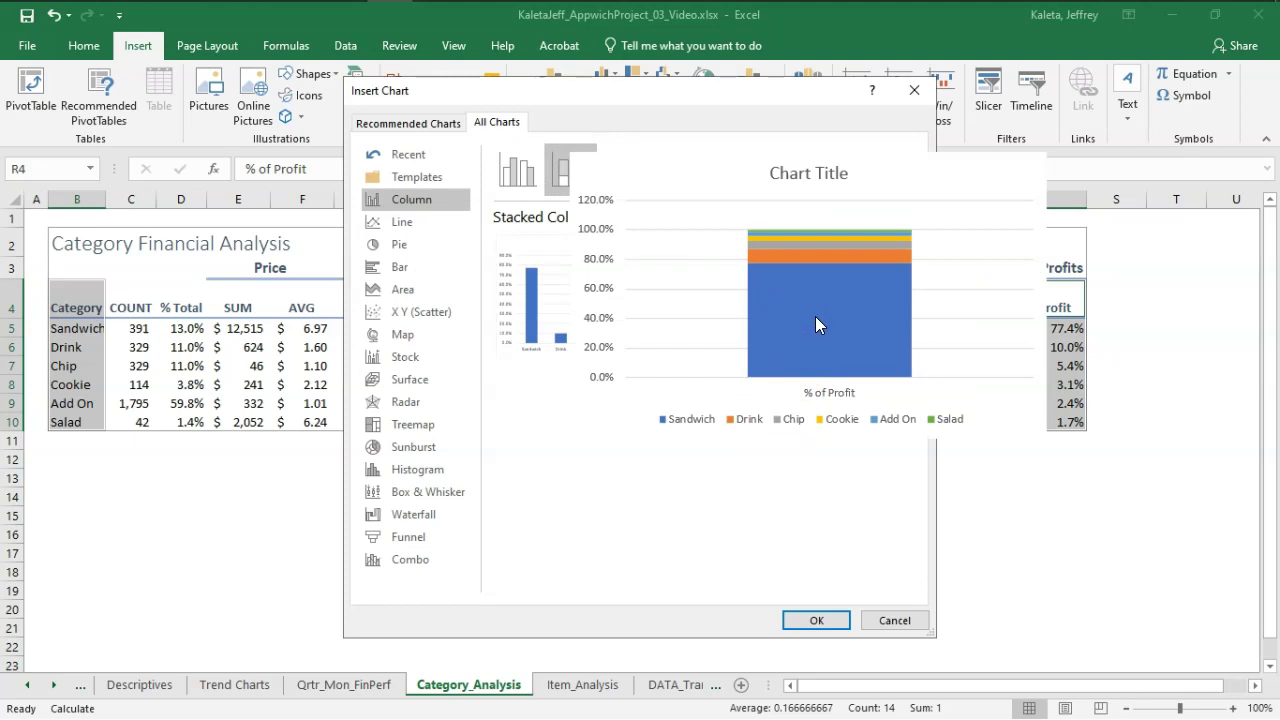
left_click(818, 620)
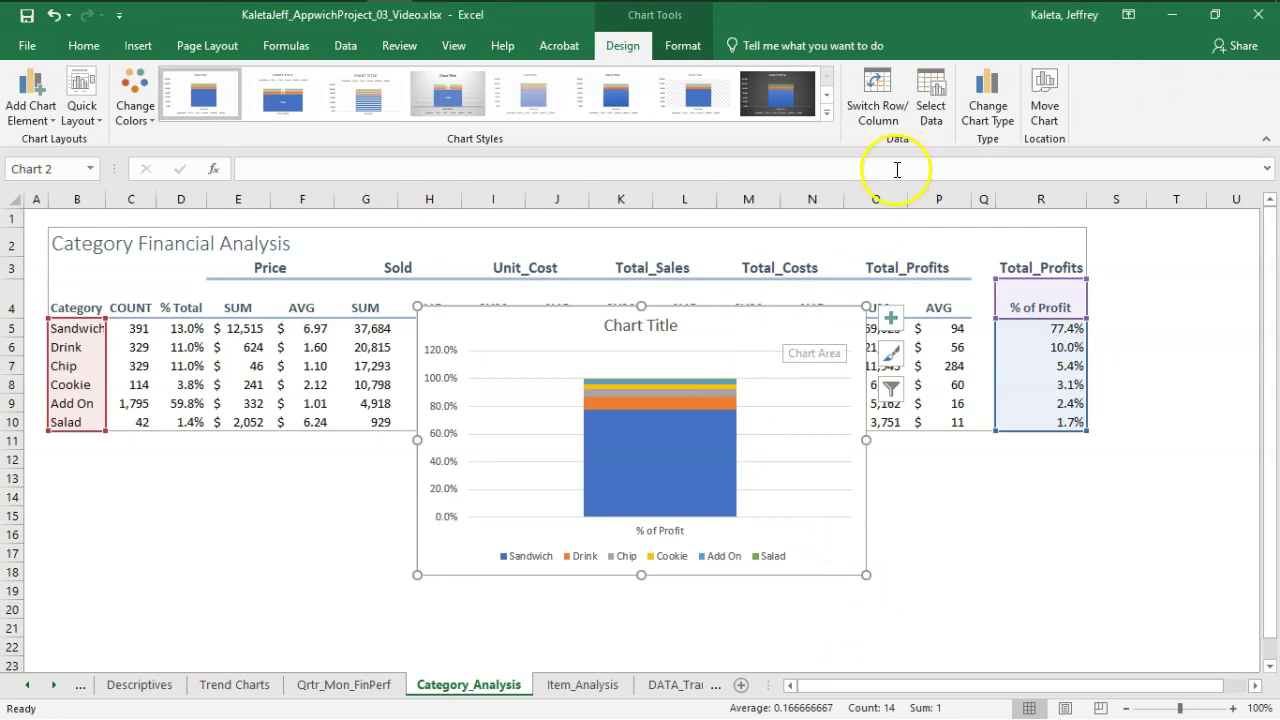
- Move the % of Profit chart to the Trend Charts sheet
left_click(1044, 105)
left_click(836, 256)
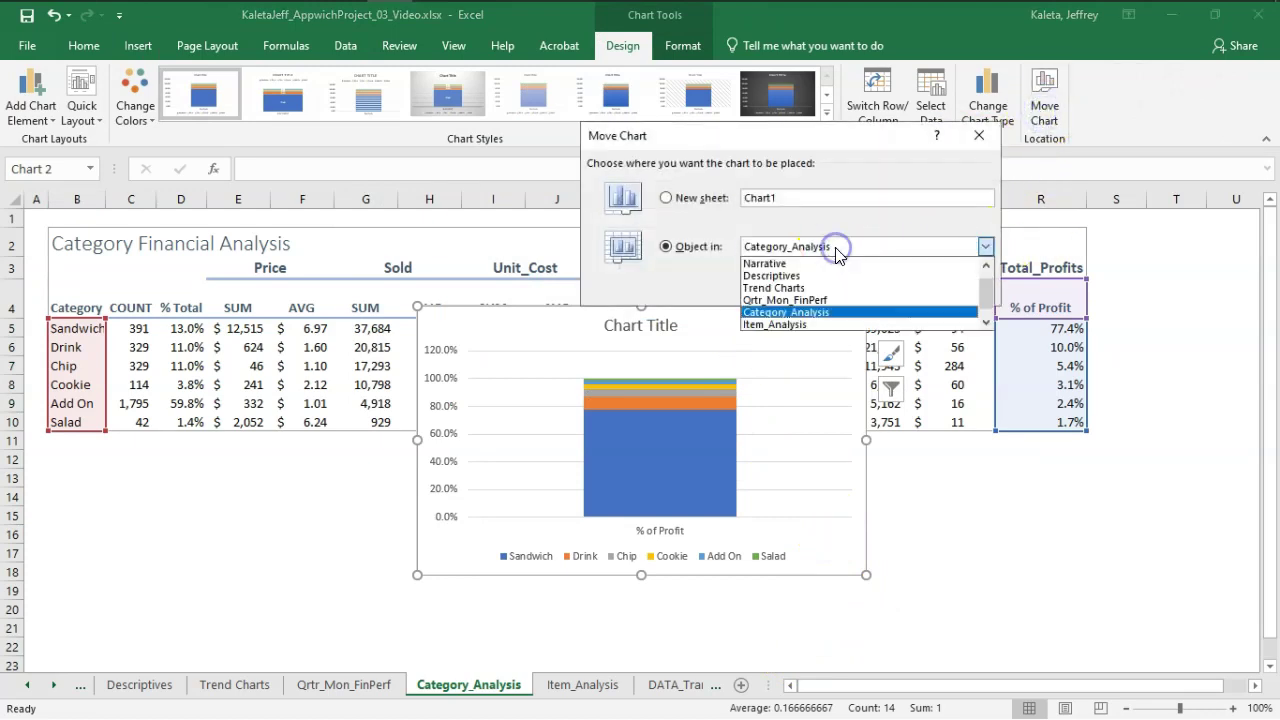
left_click(789, 288)
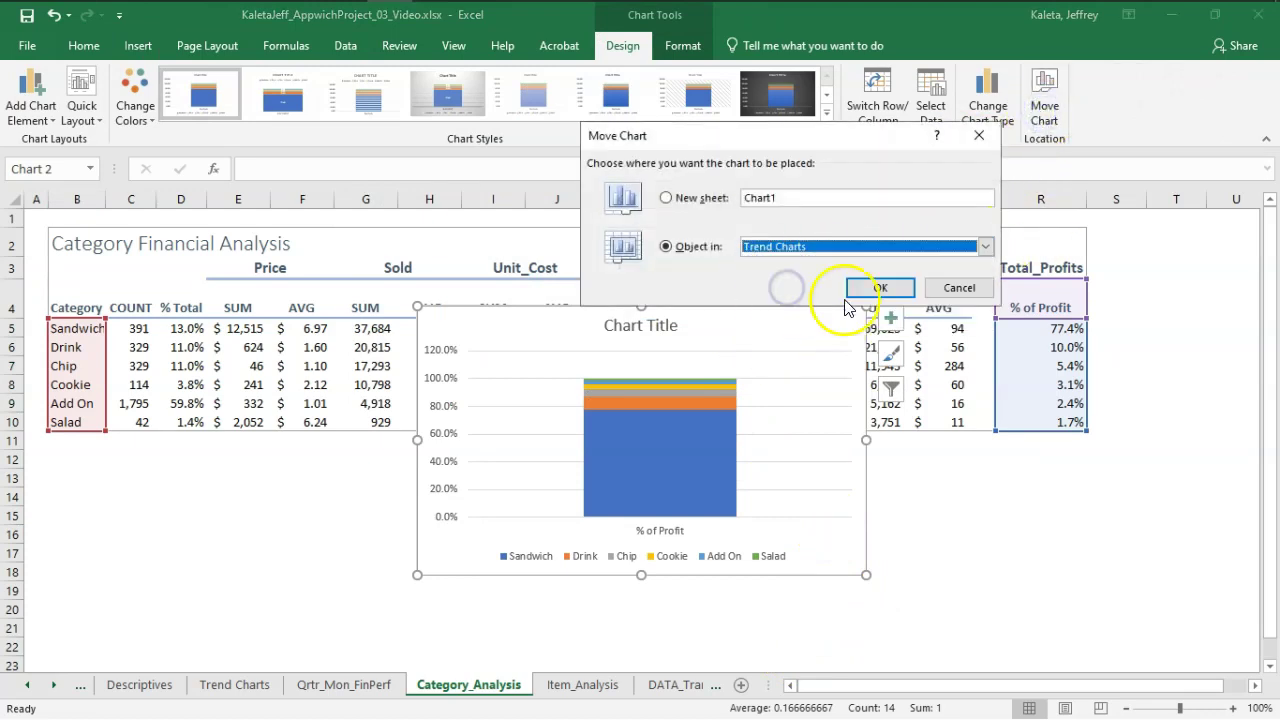
left_click(881, 288)
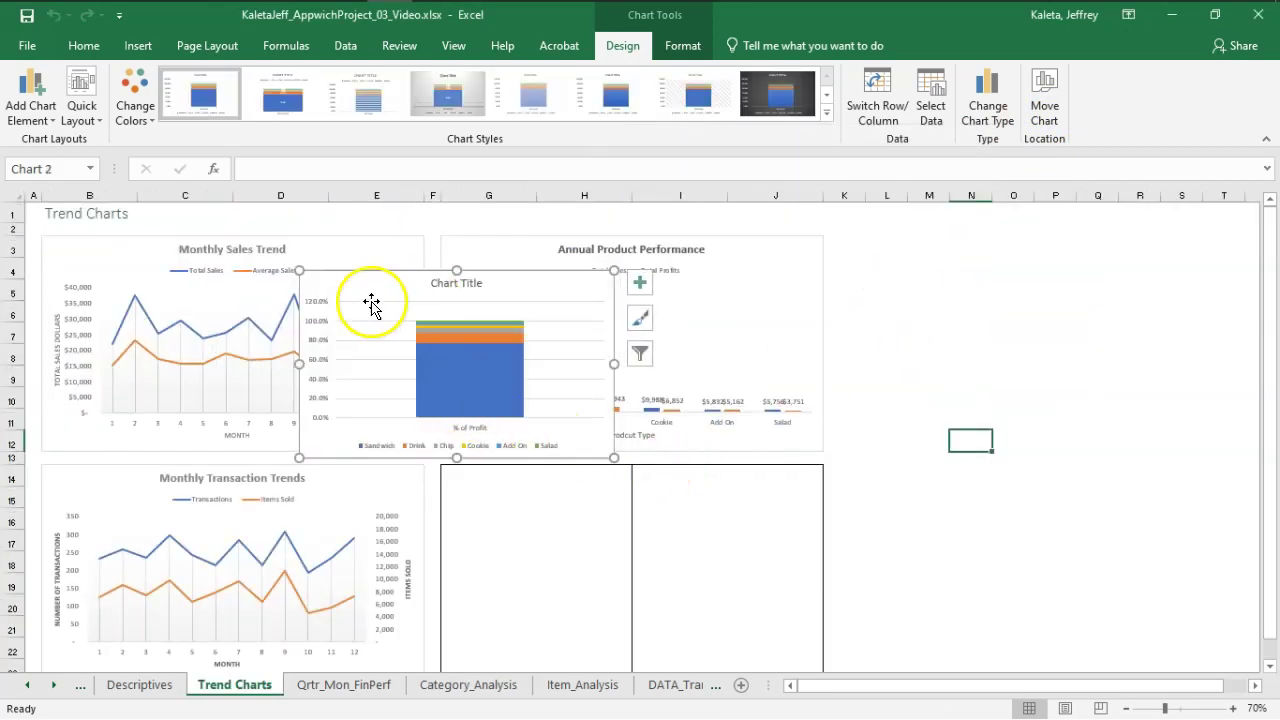
- Resize the chart to half size and place it in the lower-right quadrant
scroll(930, 477, "down", 1)
scroll(930, 477, "down", 2)
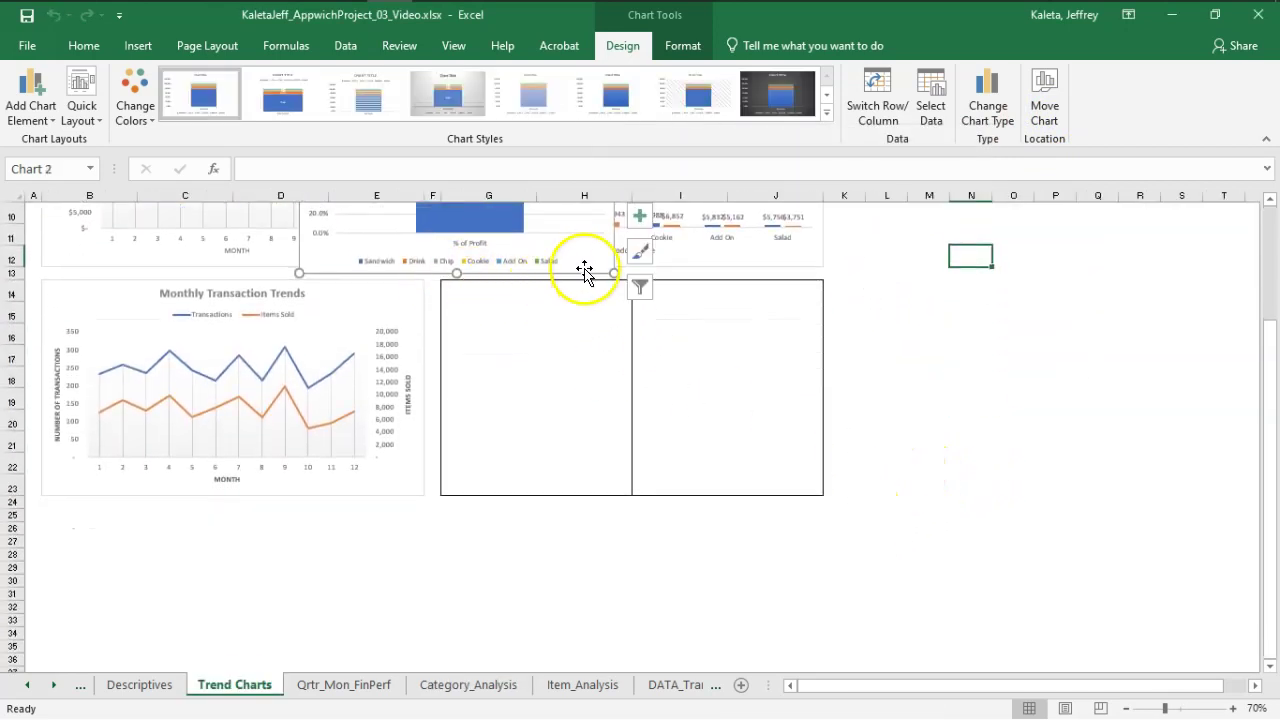
left_click_drag(580, 271, 582, 481)
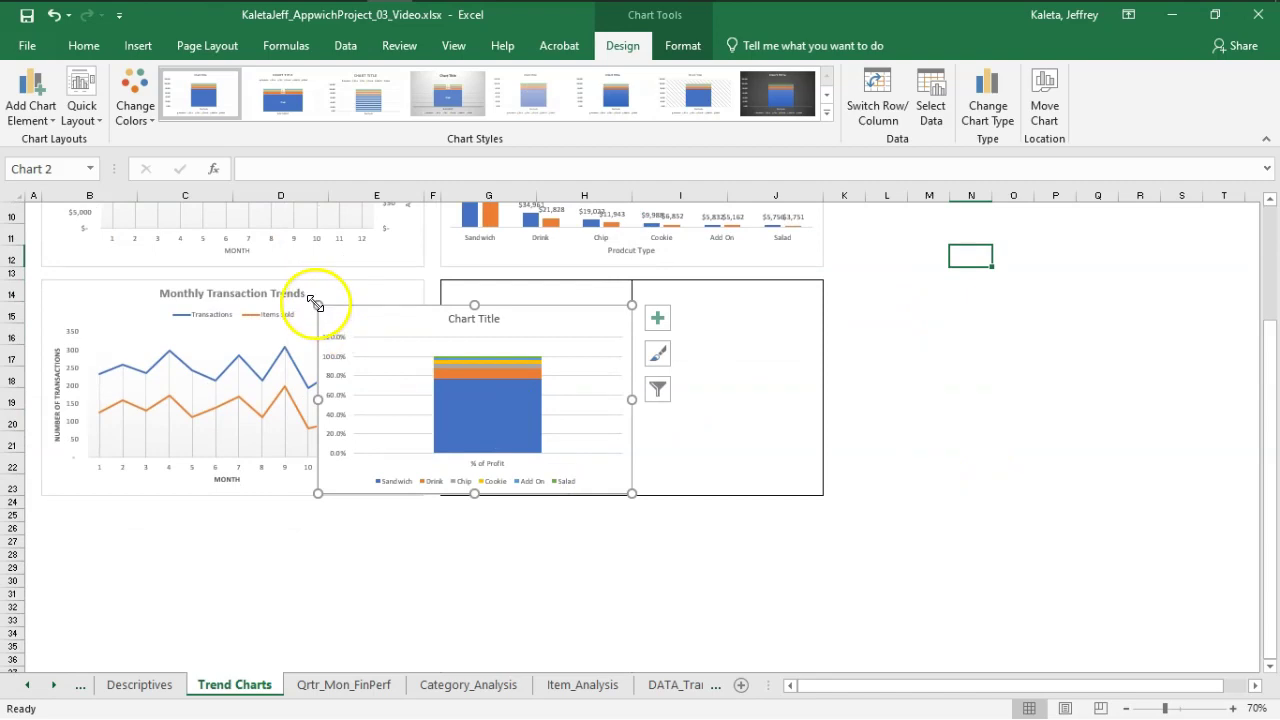
left_click_drag(316, 305, 439, 281)
left_click(610, 572)
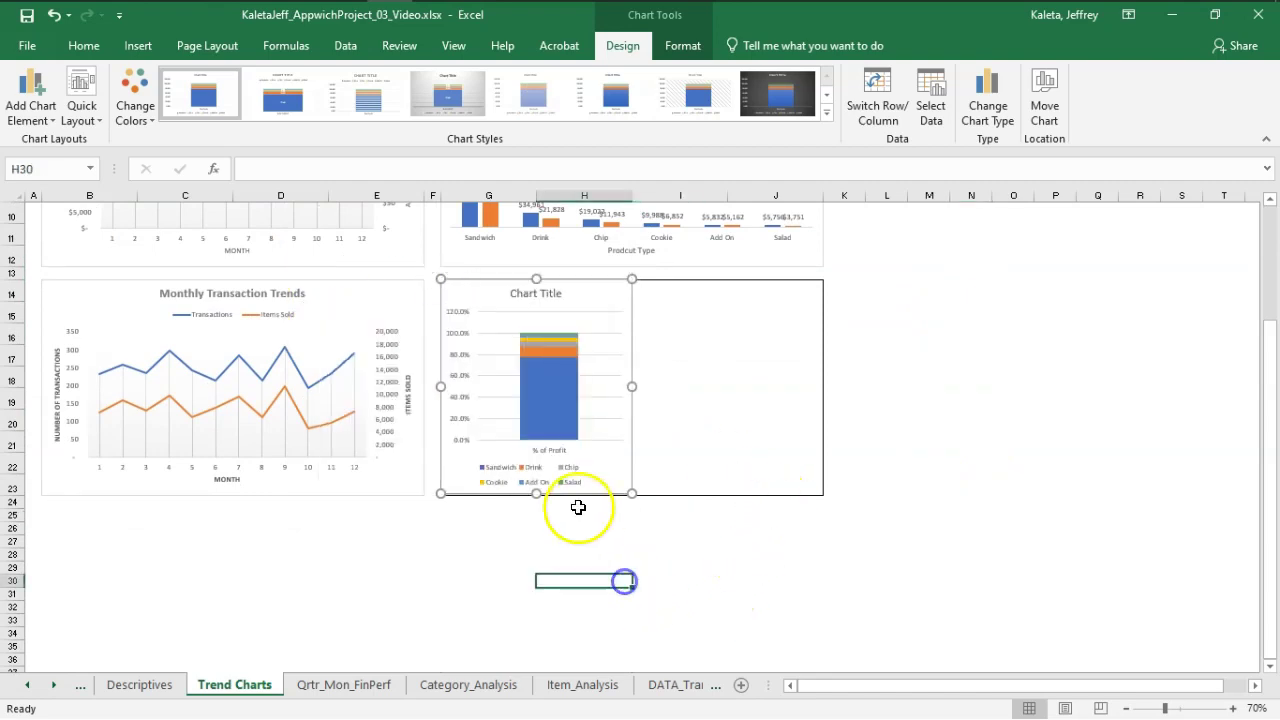
scroll(540, 450, "up", 2)
scroll(900, 560, "up", 3)
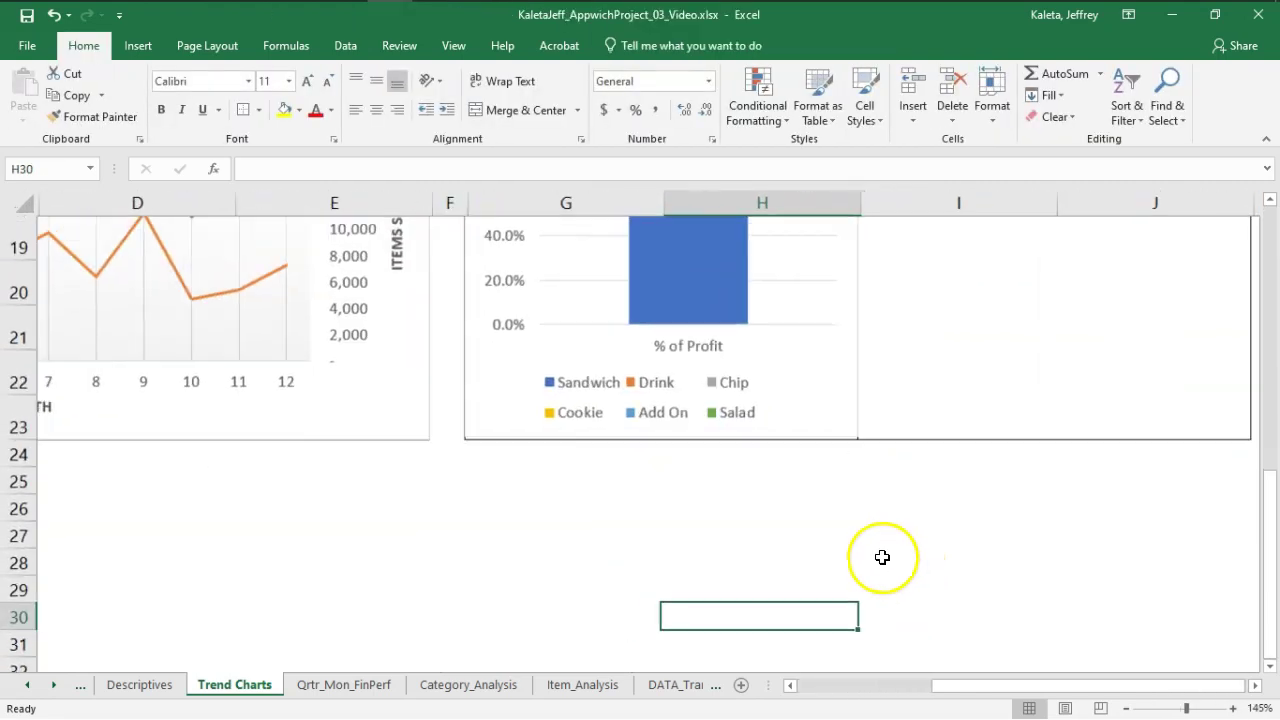
scroll(800, 550, "up", 5)
scroll(760, 523, "down", 2)
scroll(760, 523, "down", 2)
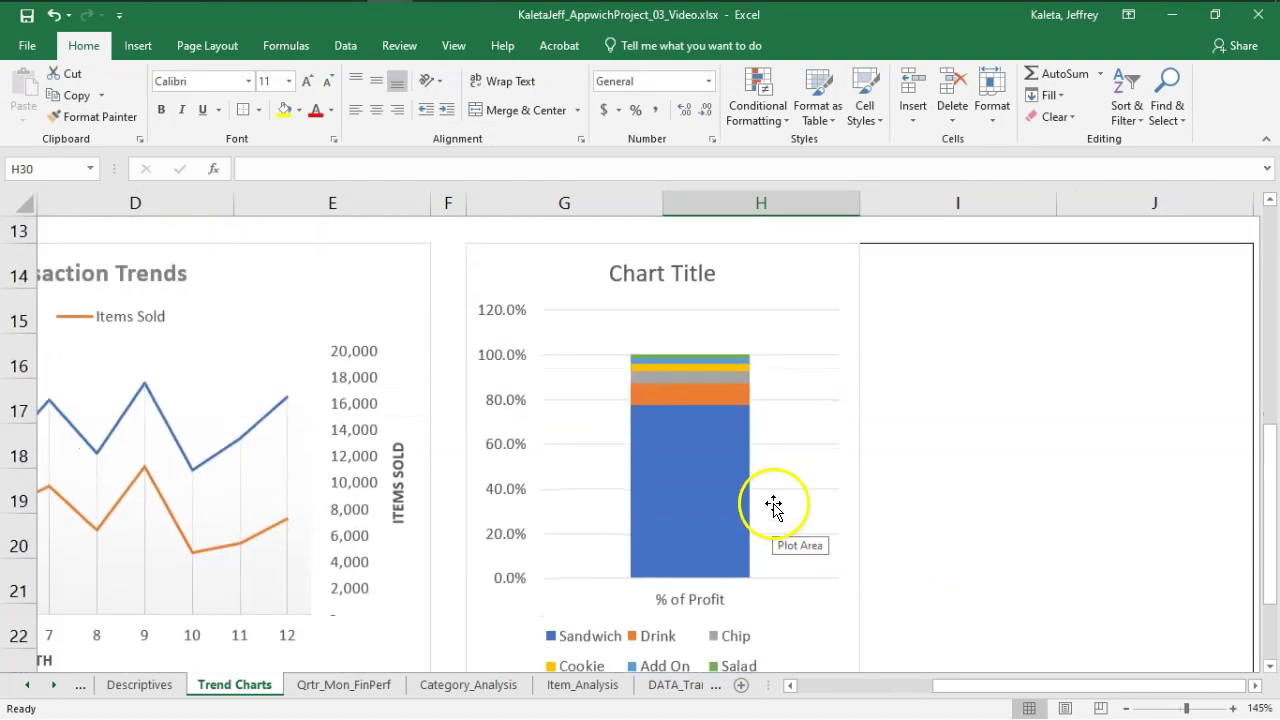
left_click(1269, 667)
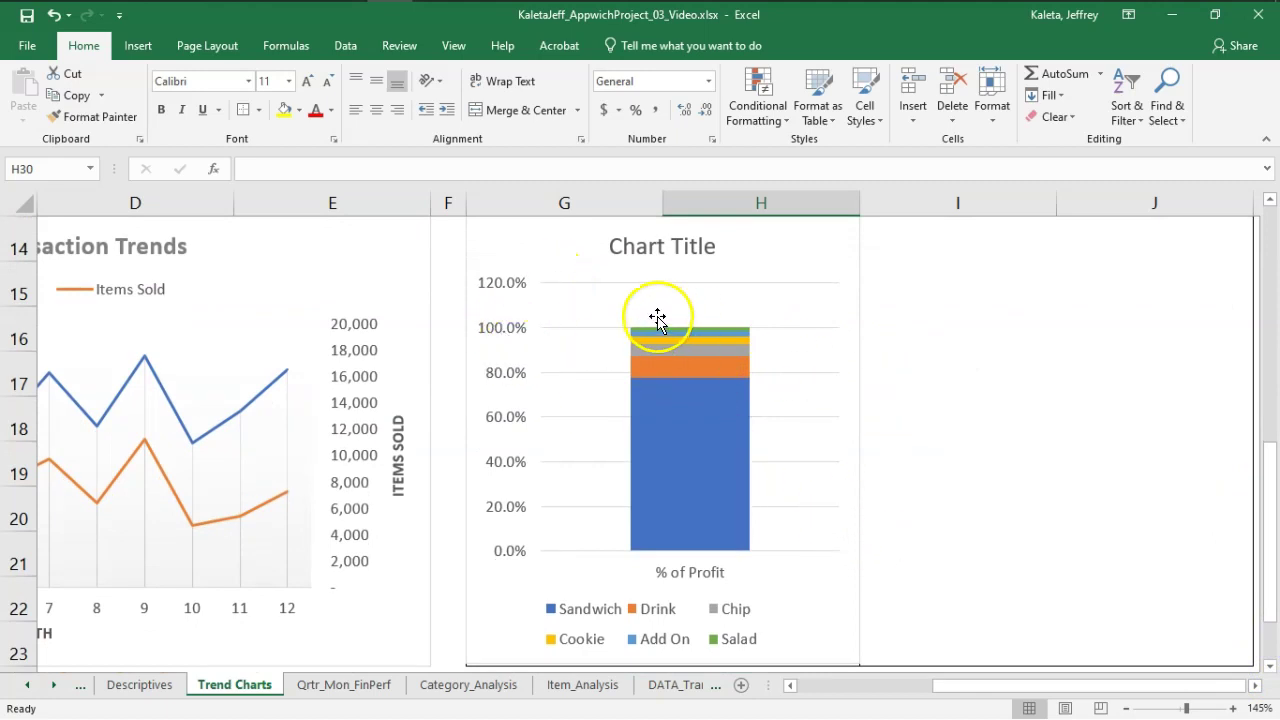
left_click(753, 268)
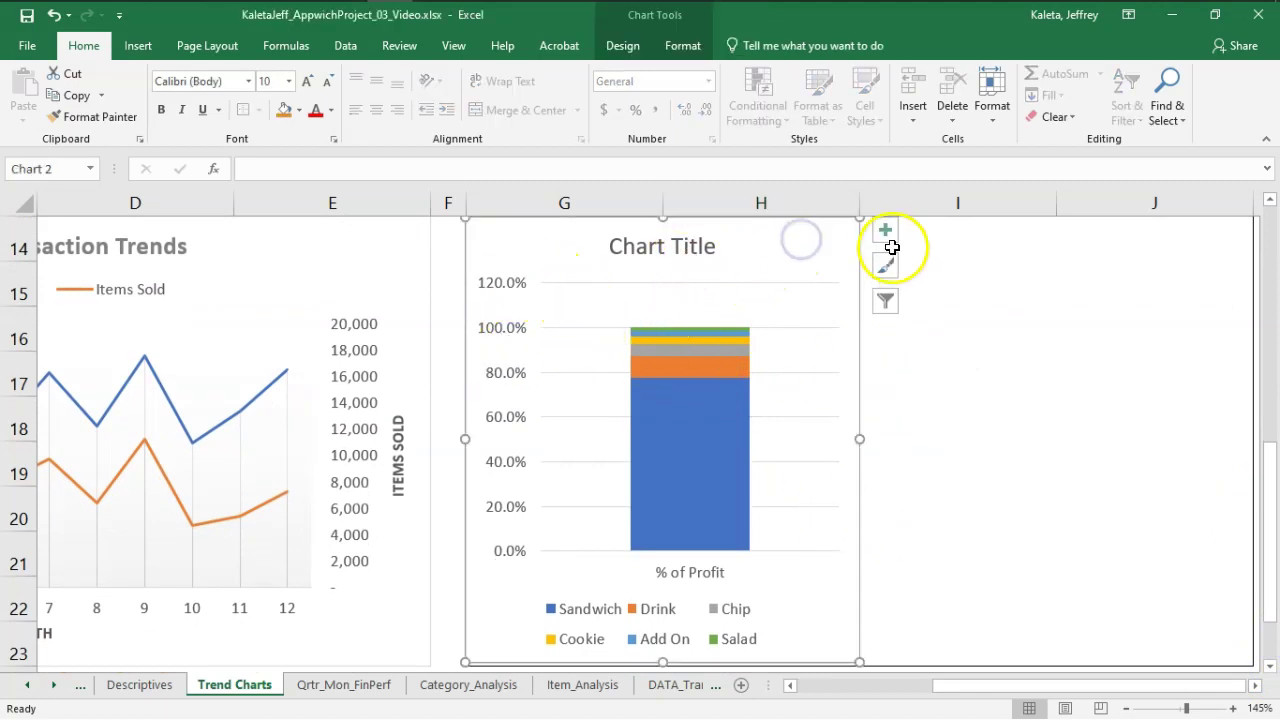
- In the instructions PDF, mark the Figure 6 example's 77.4% label and title, then clear the pen marks
key("alt+Tab")
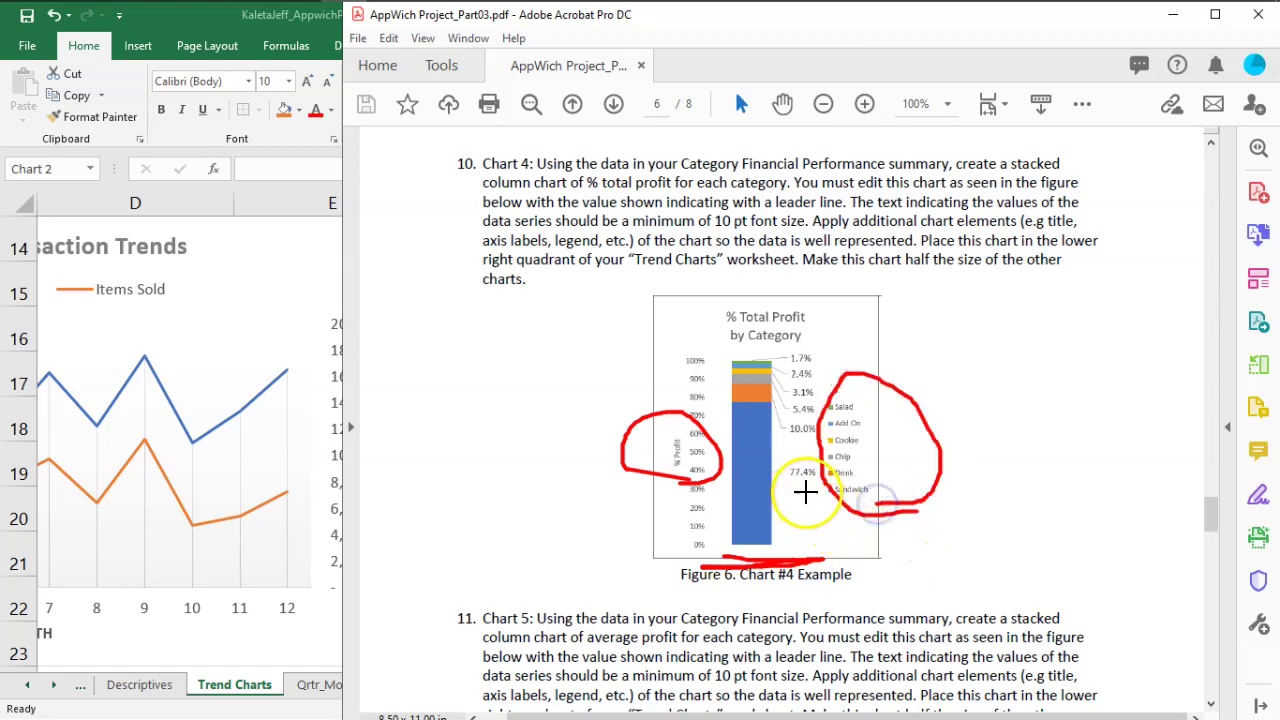
left_click_drag(797, 483, 810, 481)
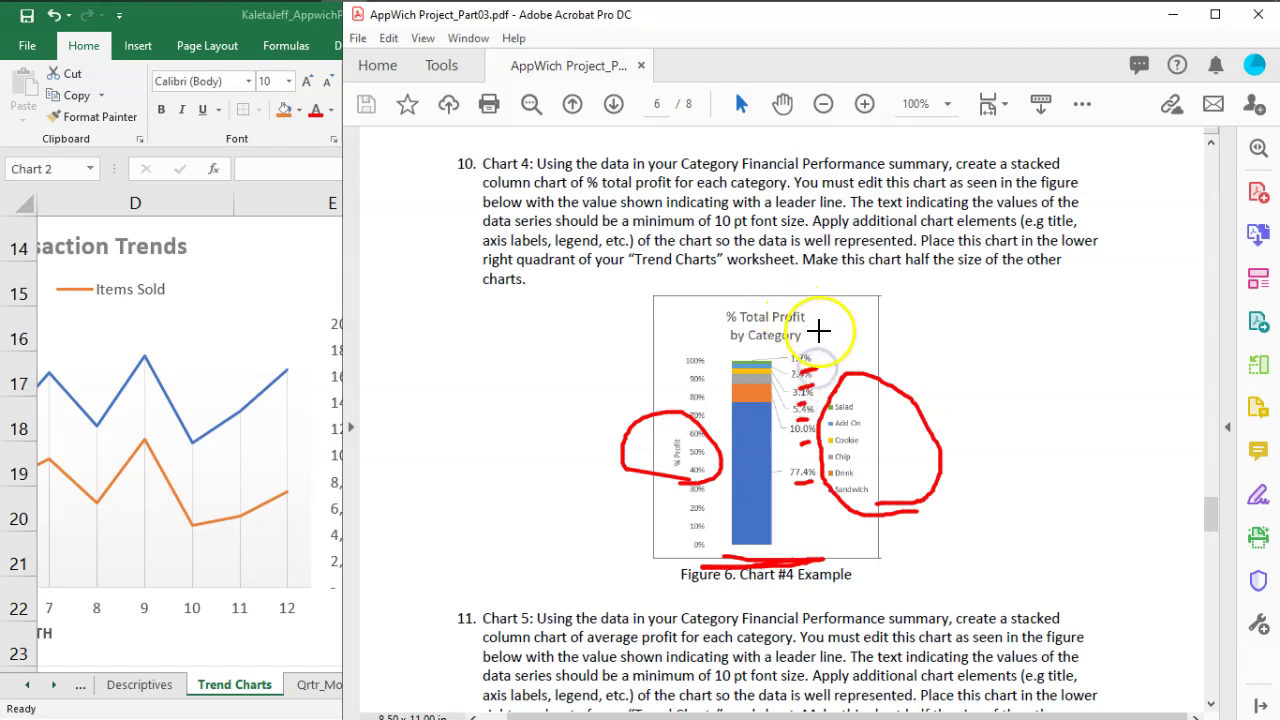
left_click_drag(810, 337, 723, 296)
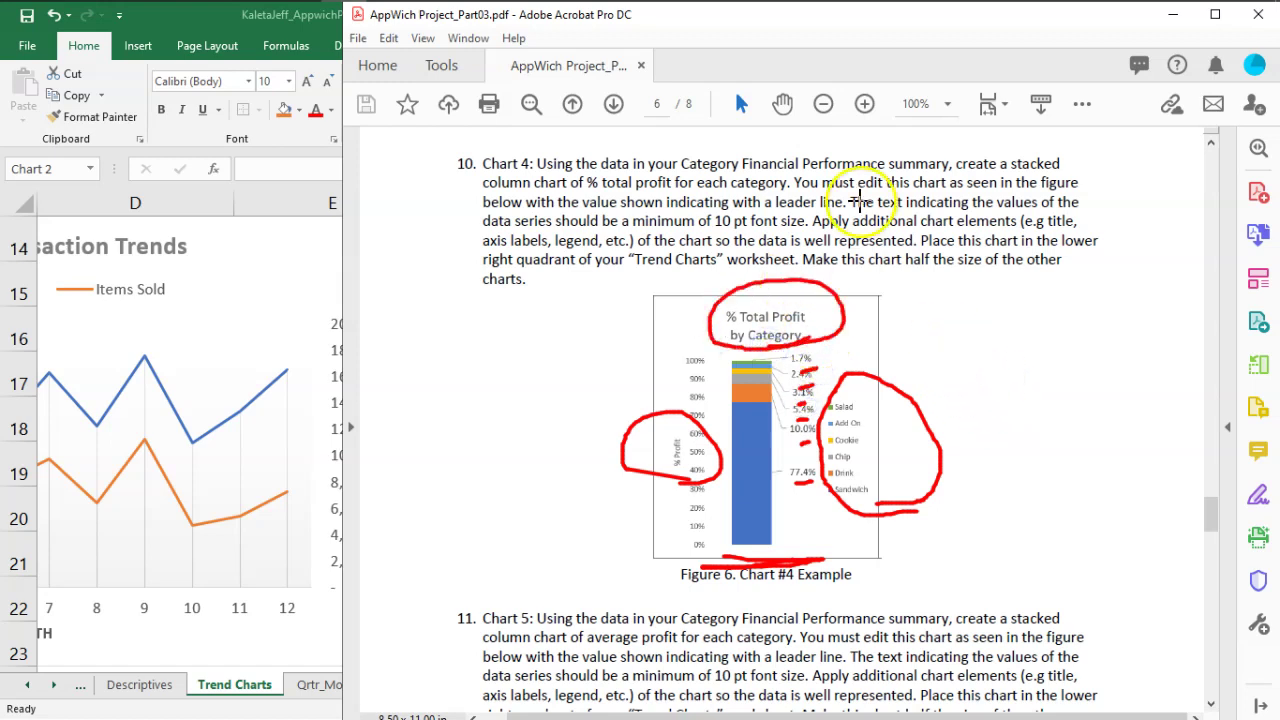
key("Escape")
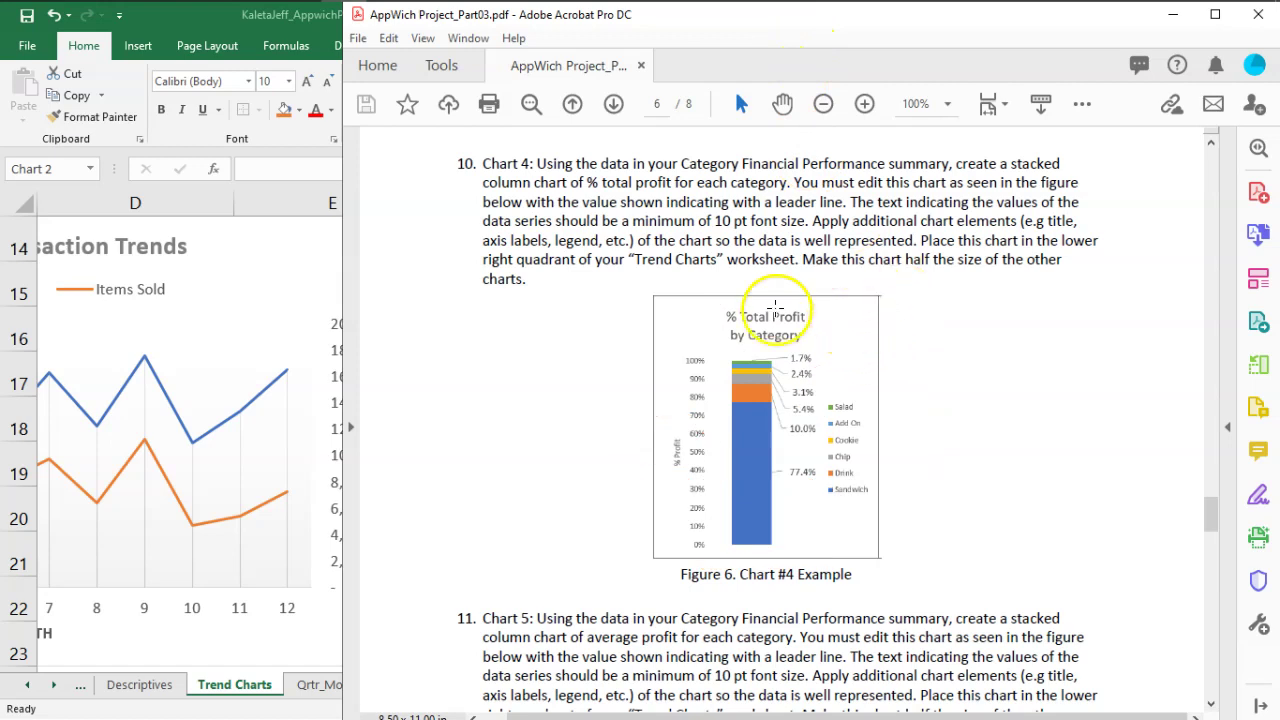
- Replace the placeholder chart title with '% Total Profit By Category', fixing typos and removing the leftover word
left_click(306, 290)
left_click(619, 250)
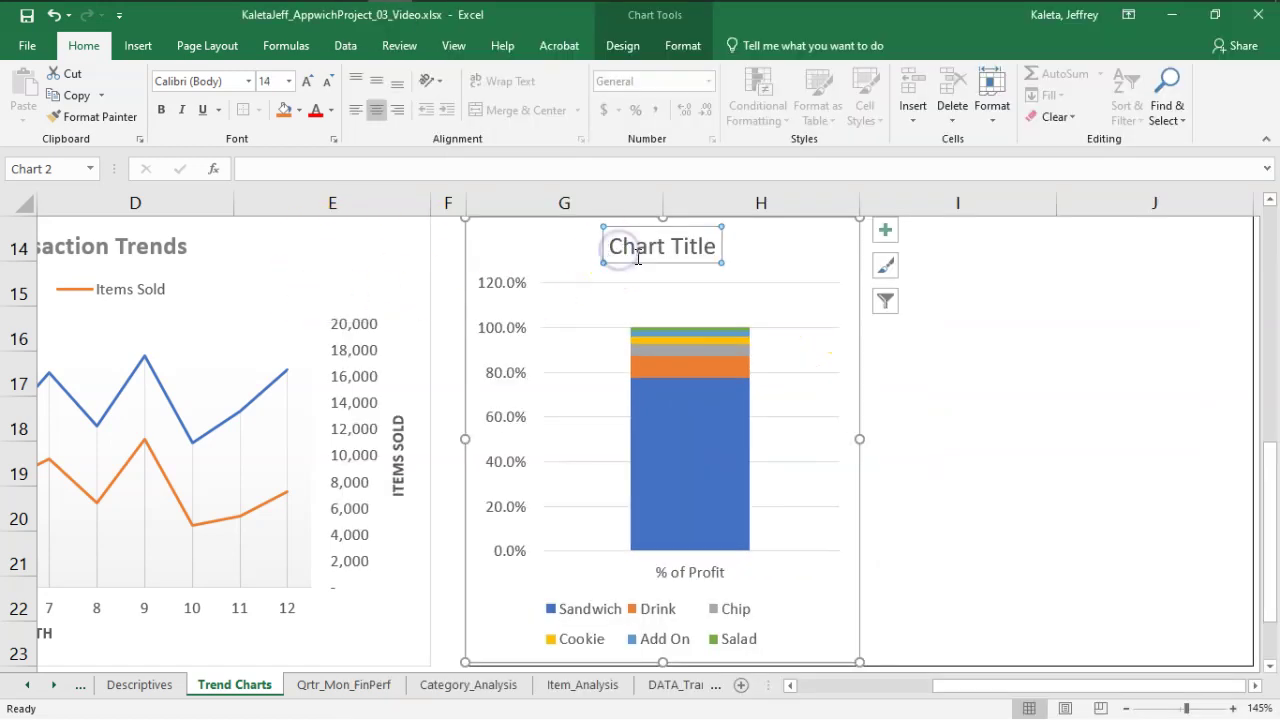
left_click(638, 252)
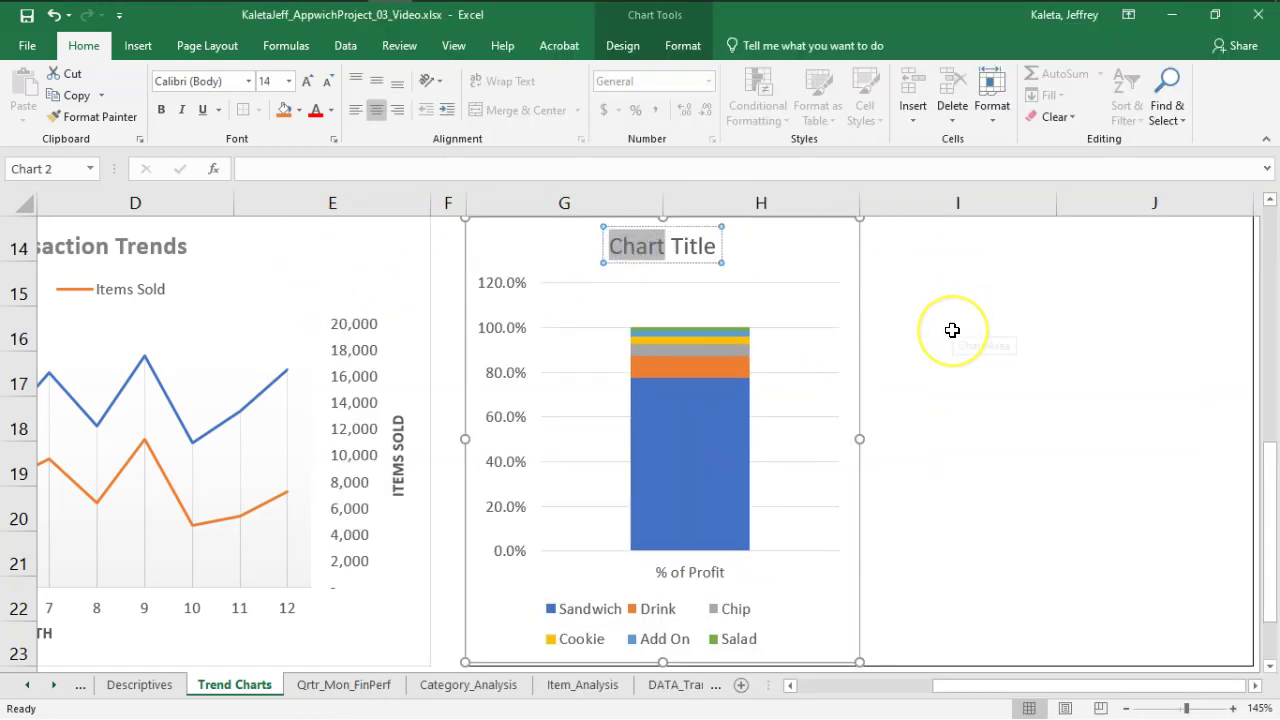
type("%")
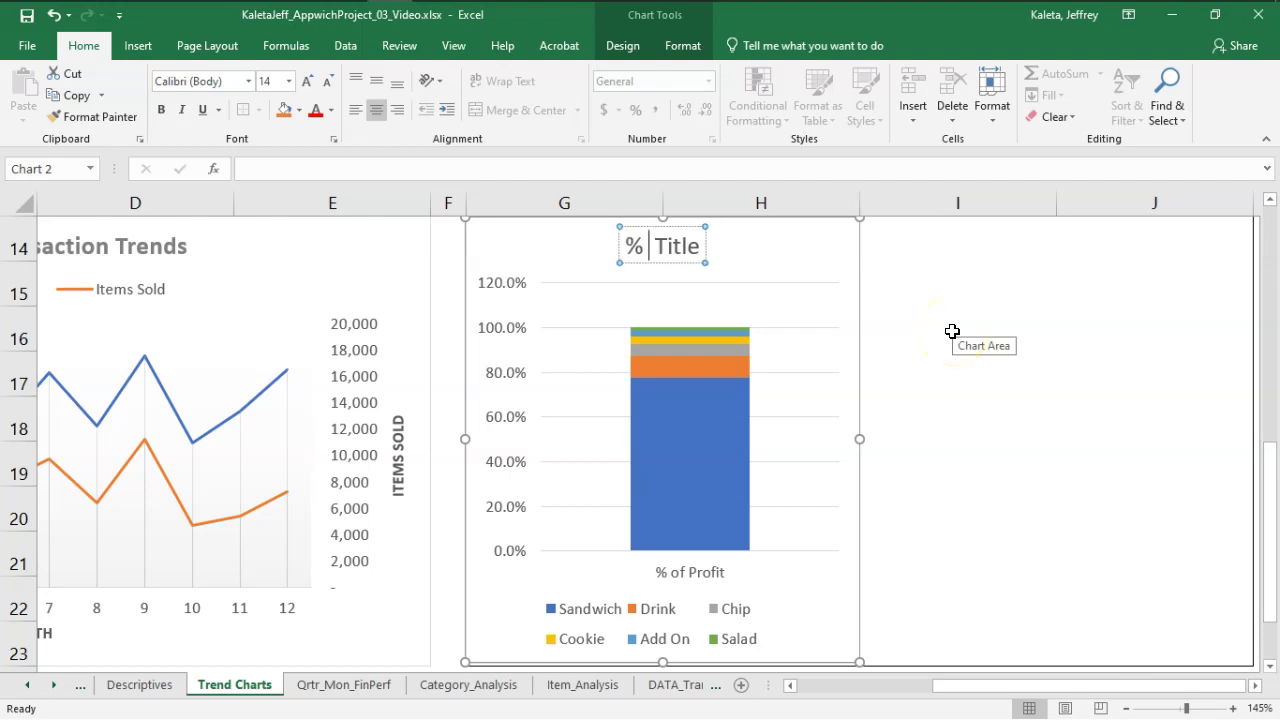
type(" To")
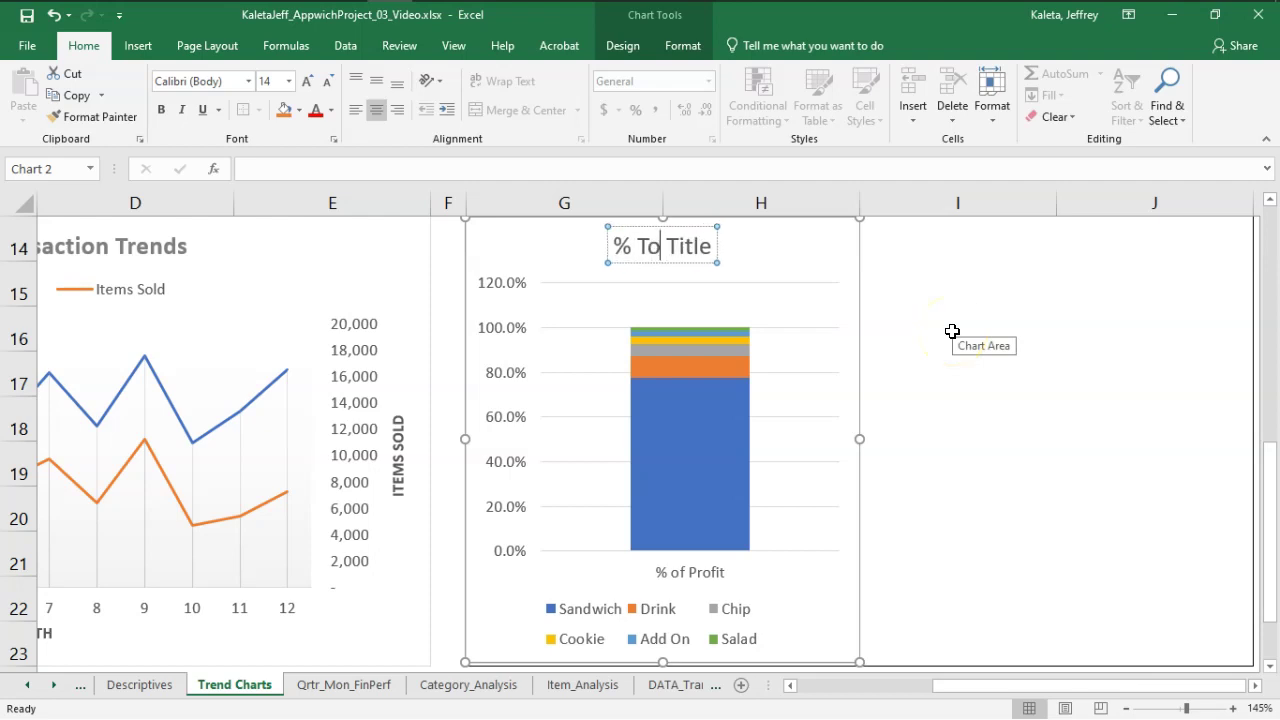
type("toal")
key("BackSpace")
key("BackSpace")
key("BackSpace")
type("al P")
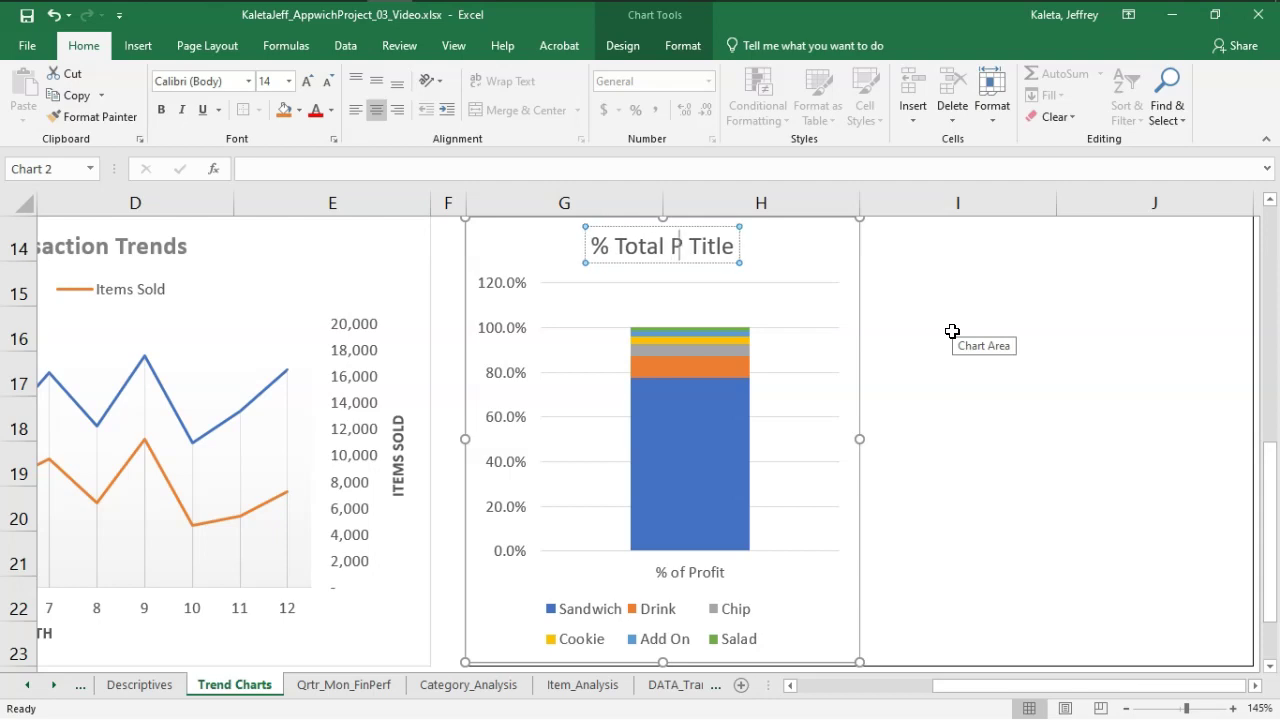
type("rovit")
key("BackSpace")
key("BackSpace")
key("BackSpace")
type("fit")
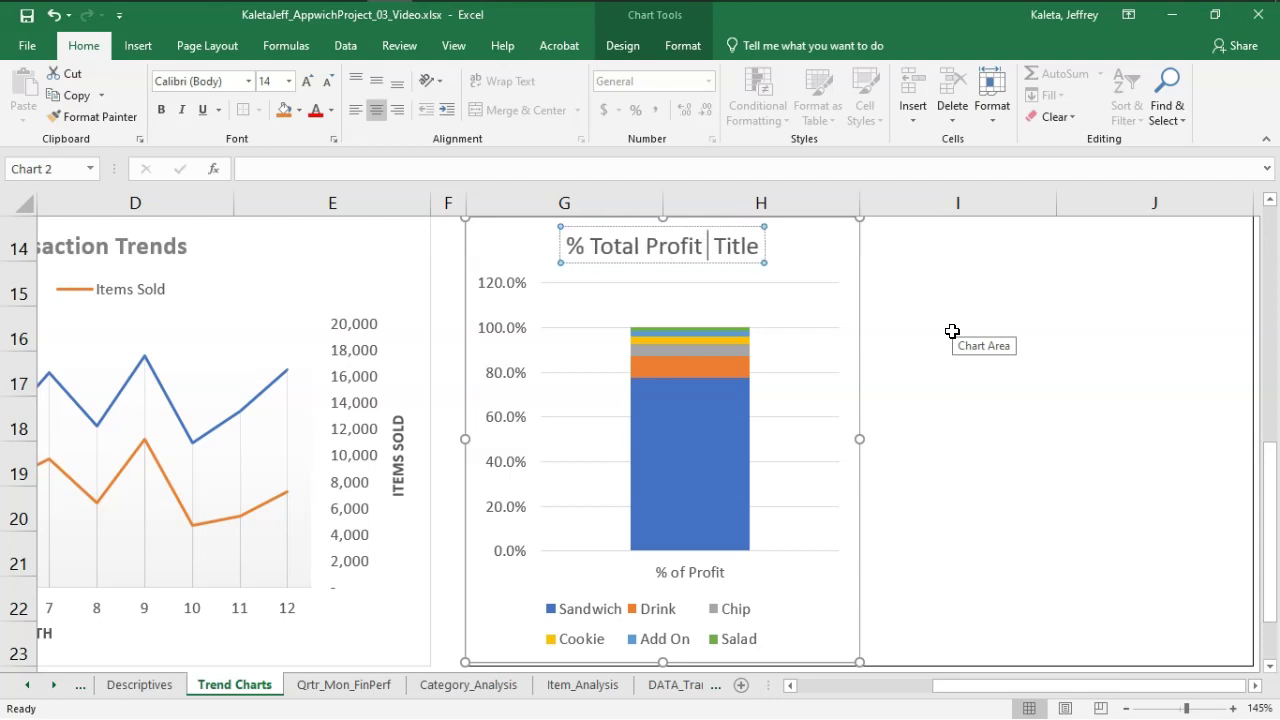
type(" By Category")
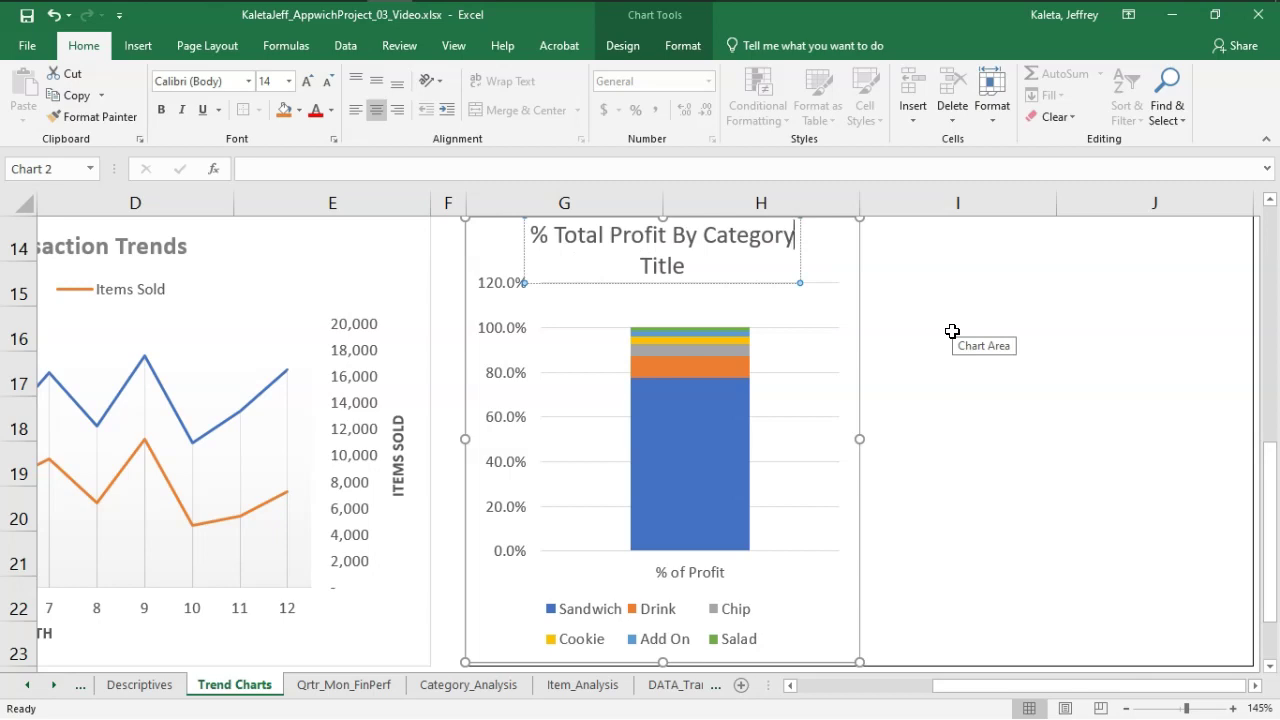
key("Delete")
key("Delete")
key("Delete")
key("Delete")
key("Delete")
key("Delete")
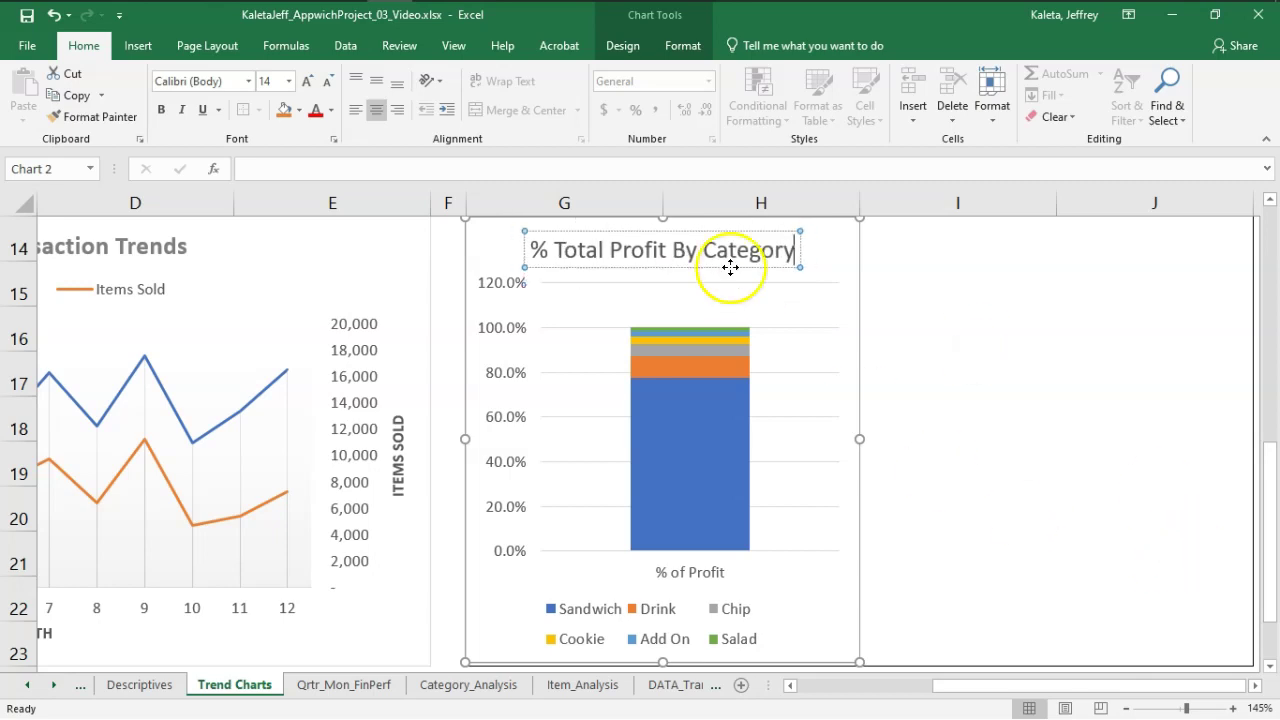
- Move the chart legend to the right side
left_click(508, 337)
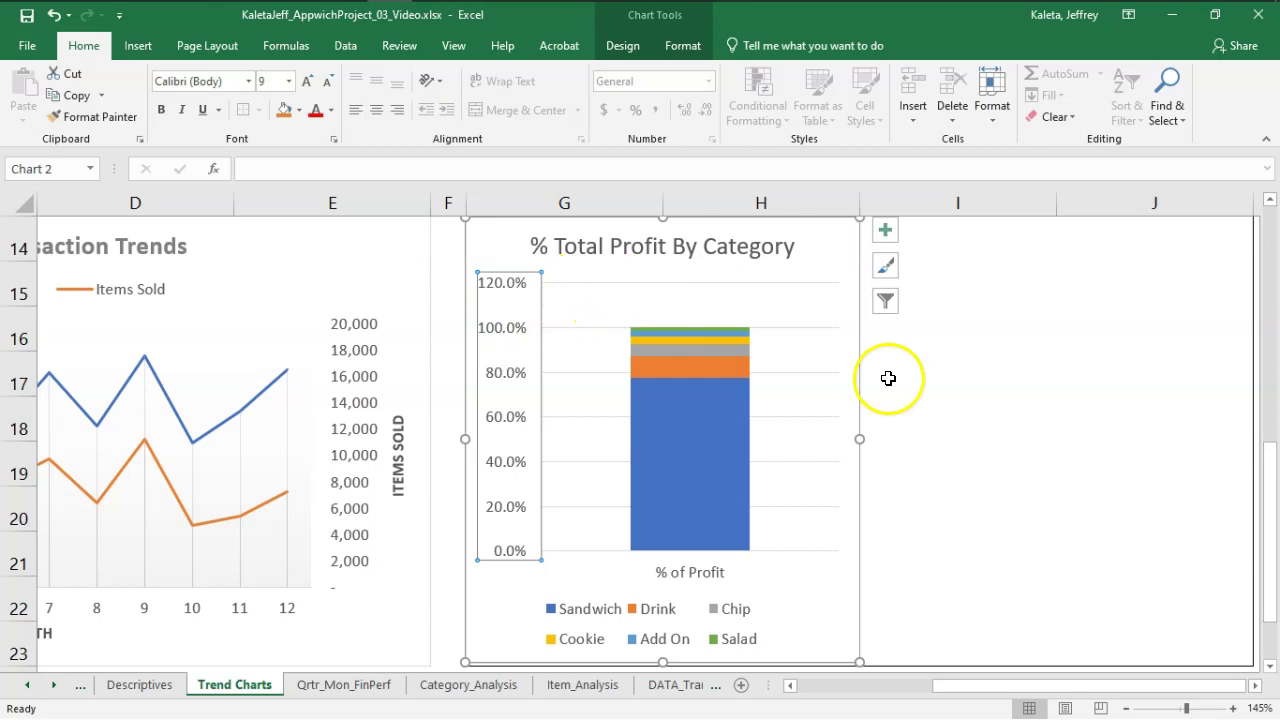
left_click(828, 402)
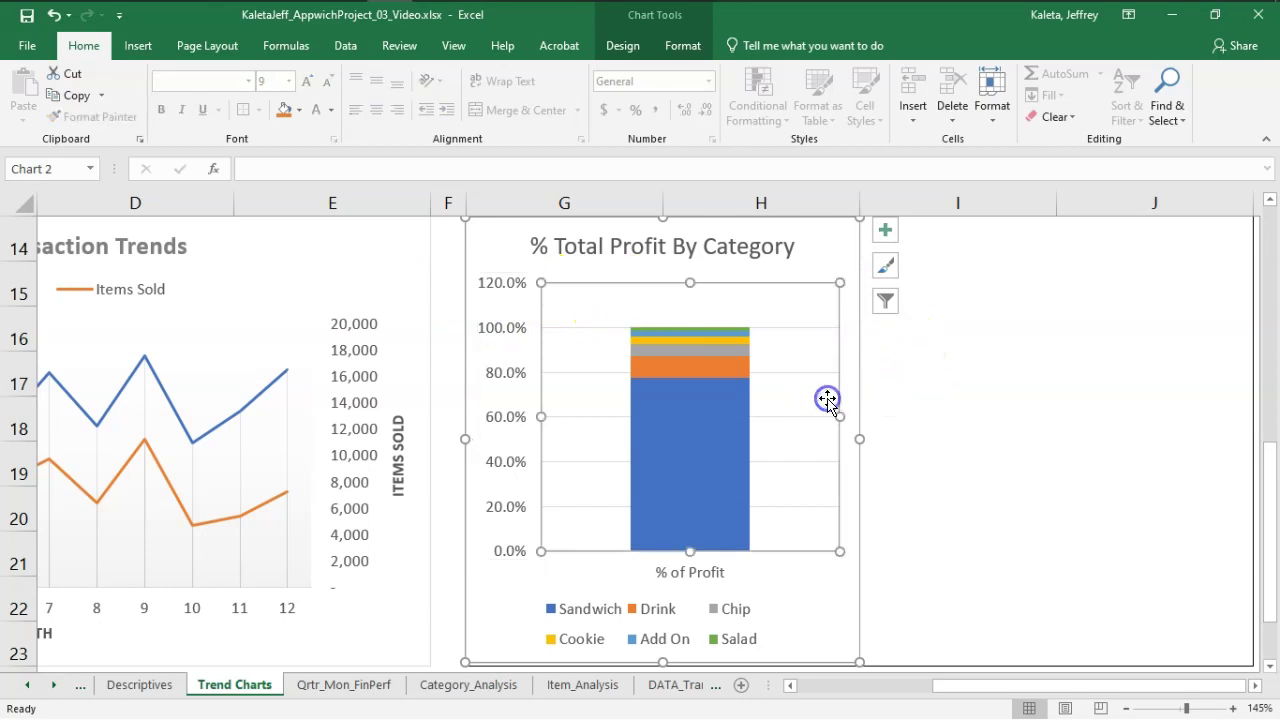
left_click(886, 240)
left_click(1028, 383)
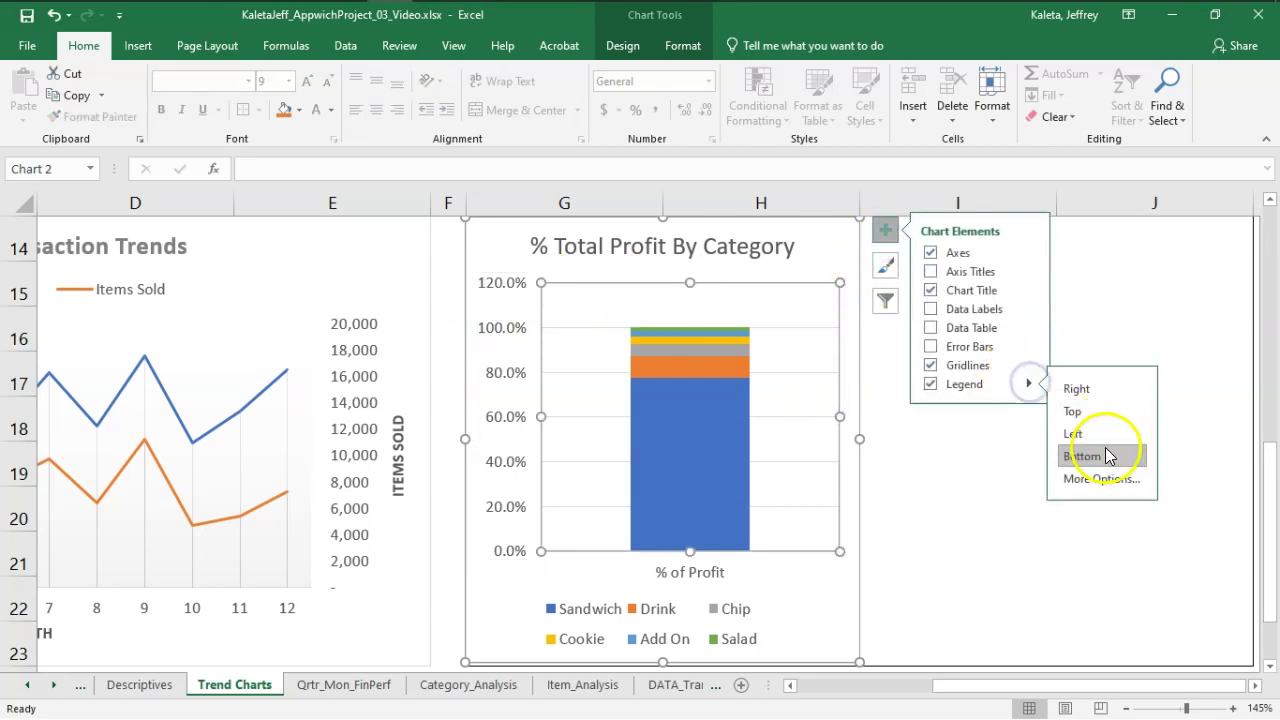
left_click(1090, 389)
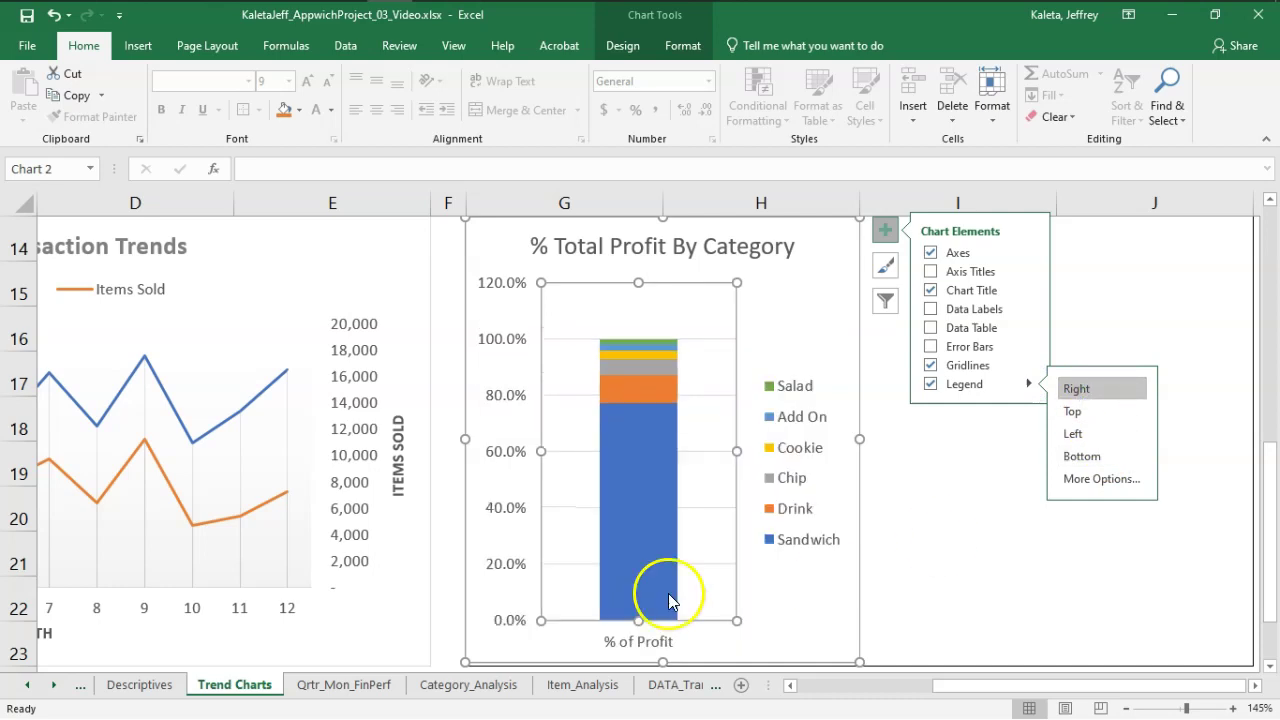
- Add a primary vertical axis title and delete the '% of Profit' horizontal category axis
left_click(657, 645)
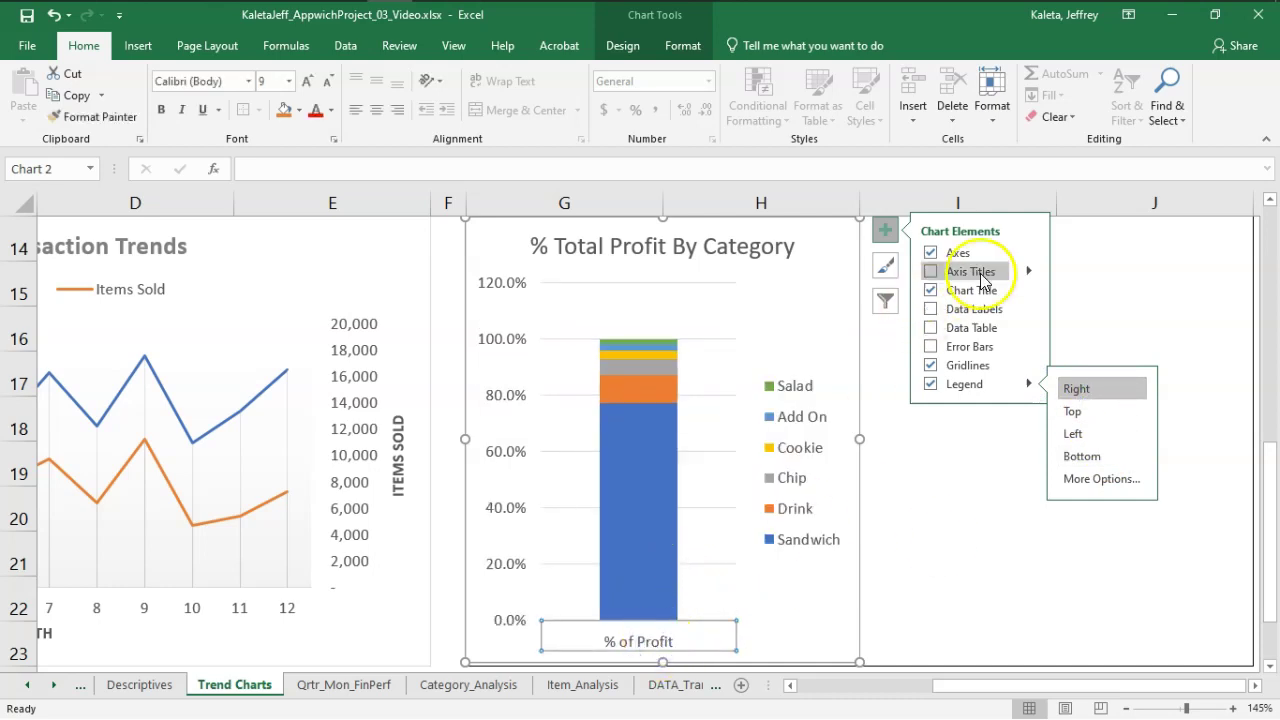
left_click(1031, 273)
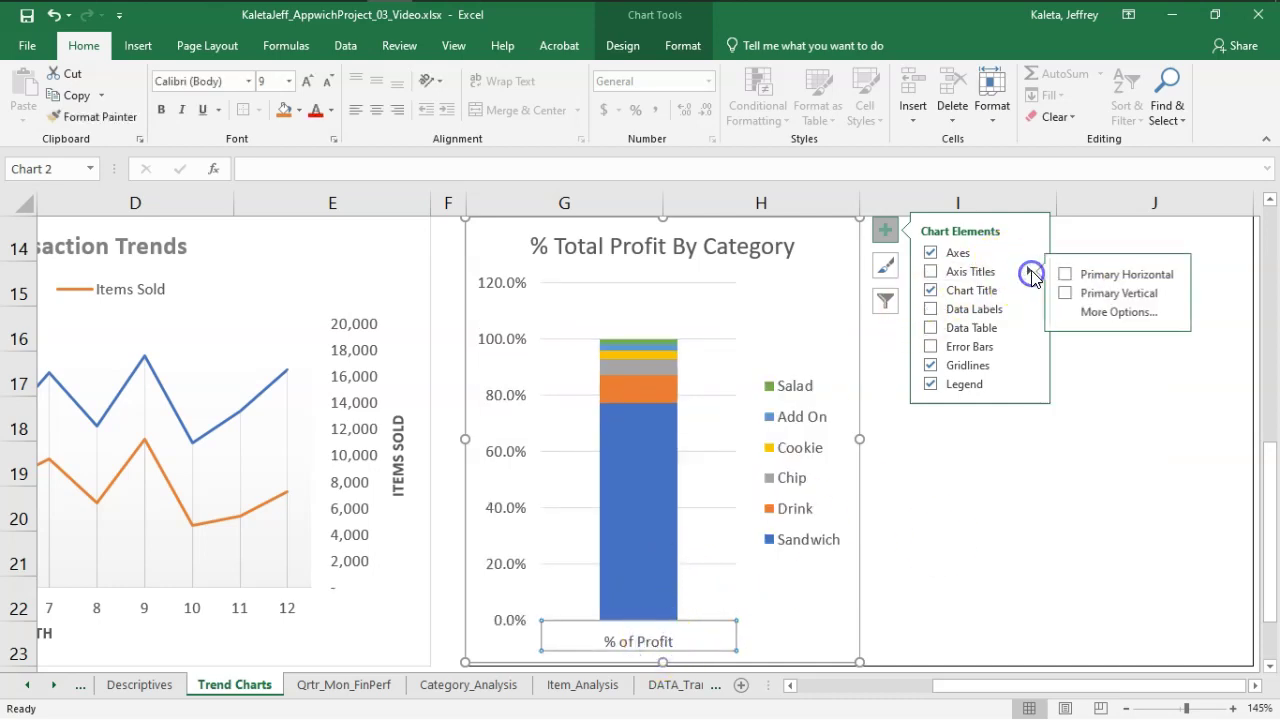
left_click(1146, 299)
left_click(1107, 277)
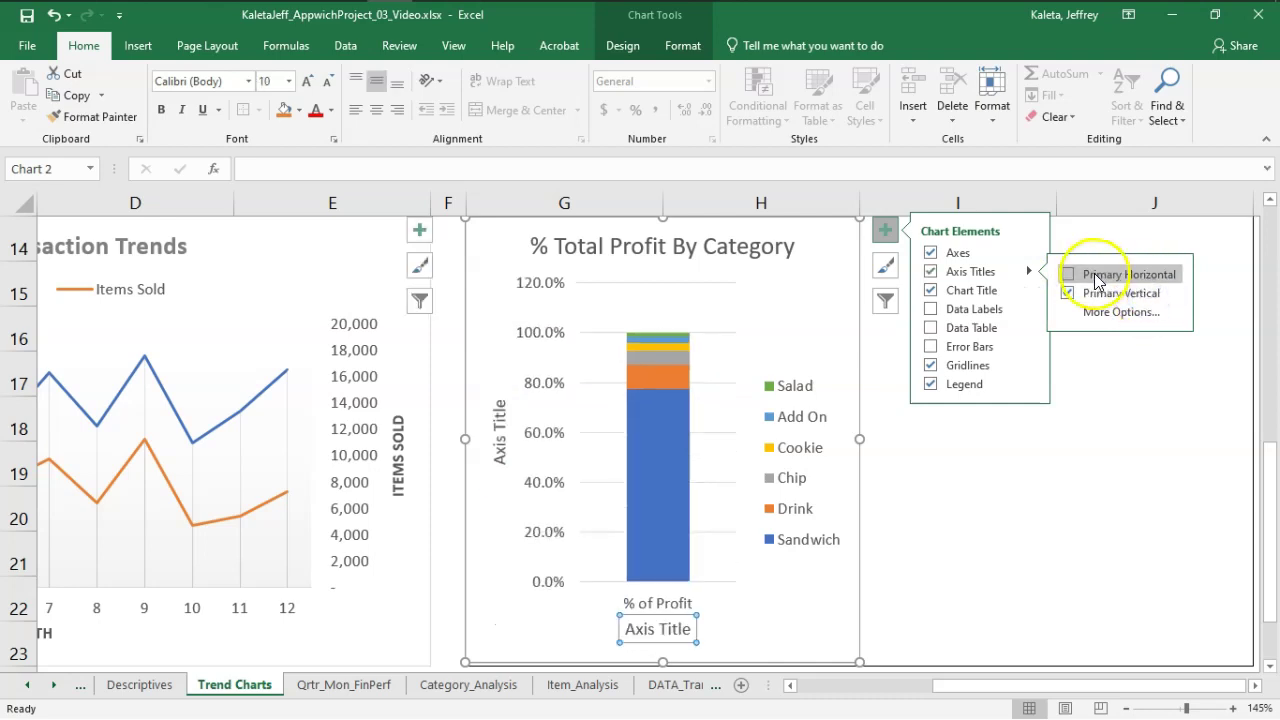
left_click(1068, 275)
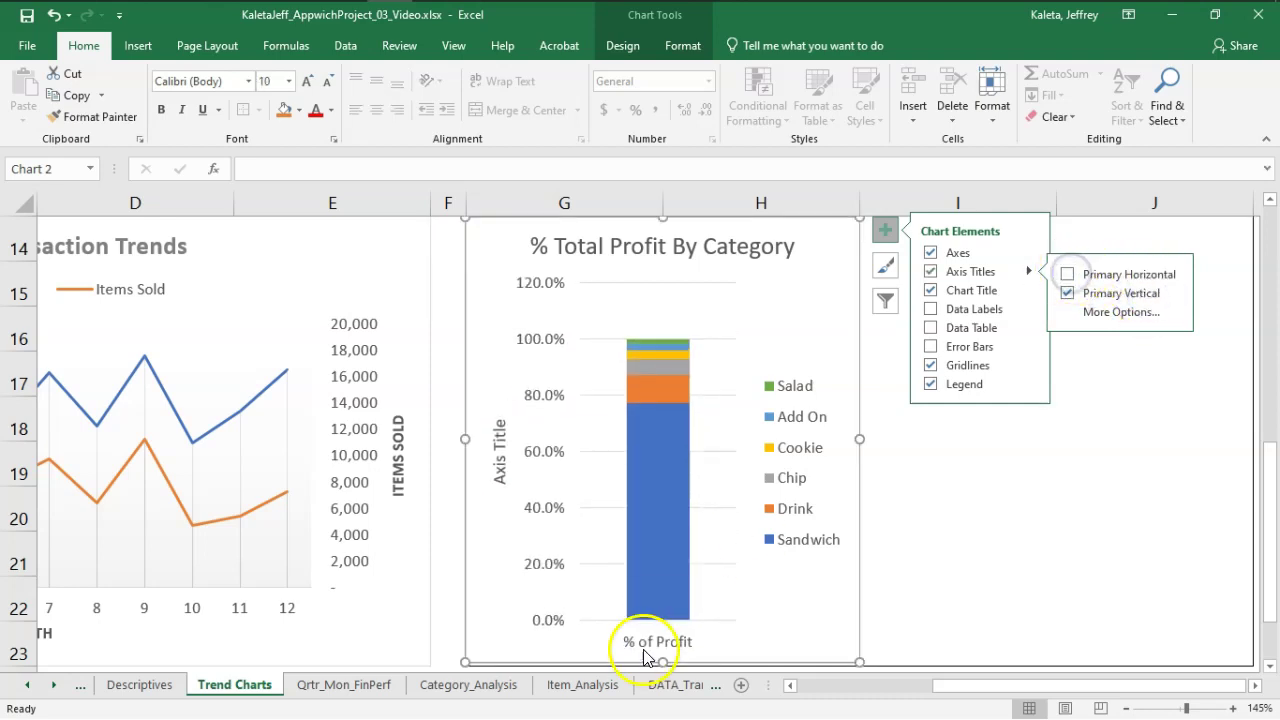
left_click(662, 640)
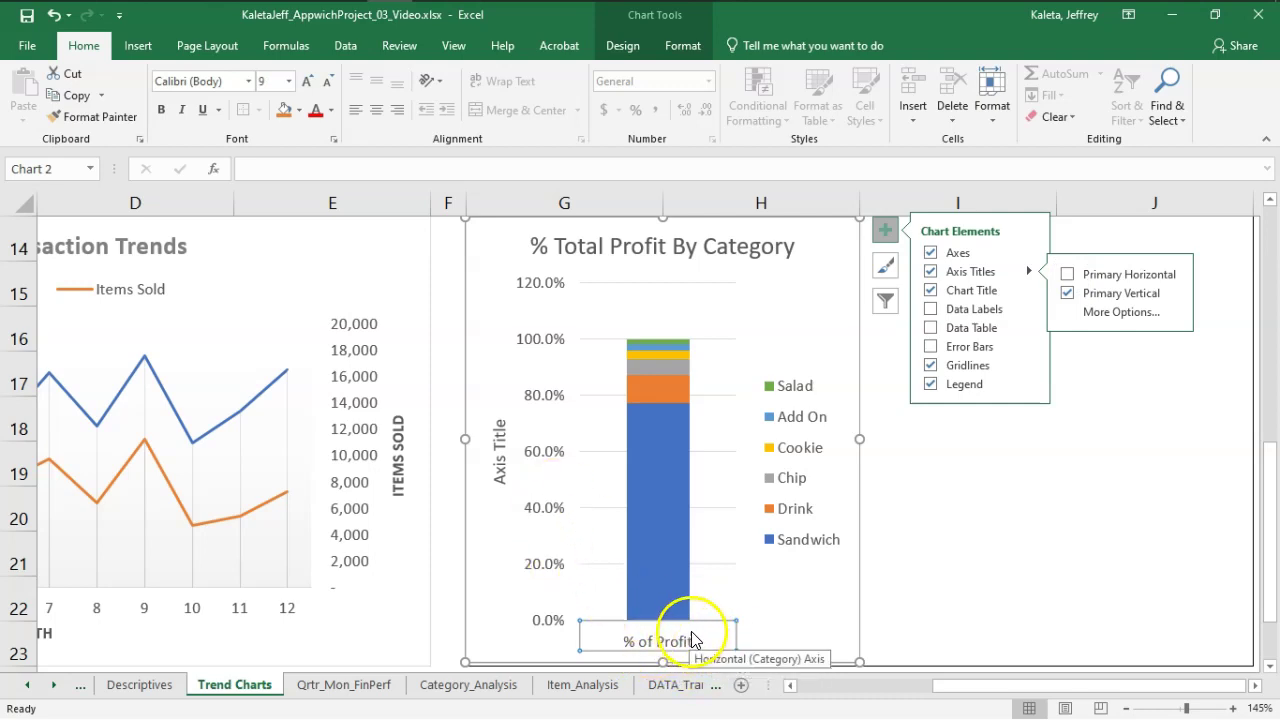
key("Delete")
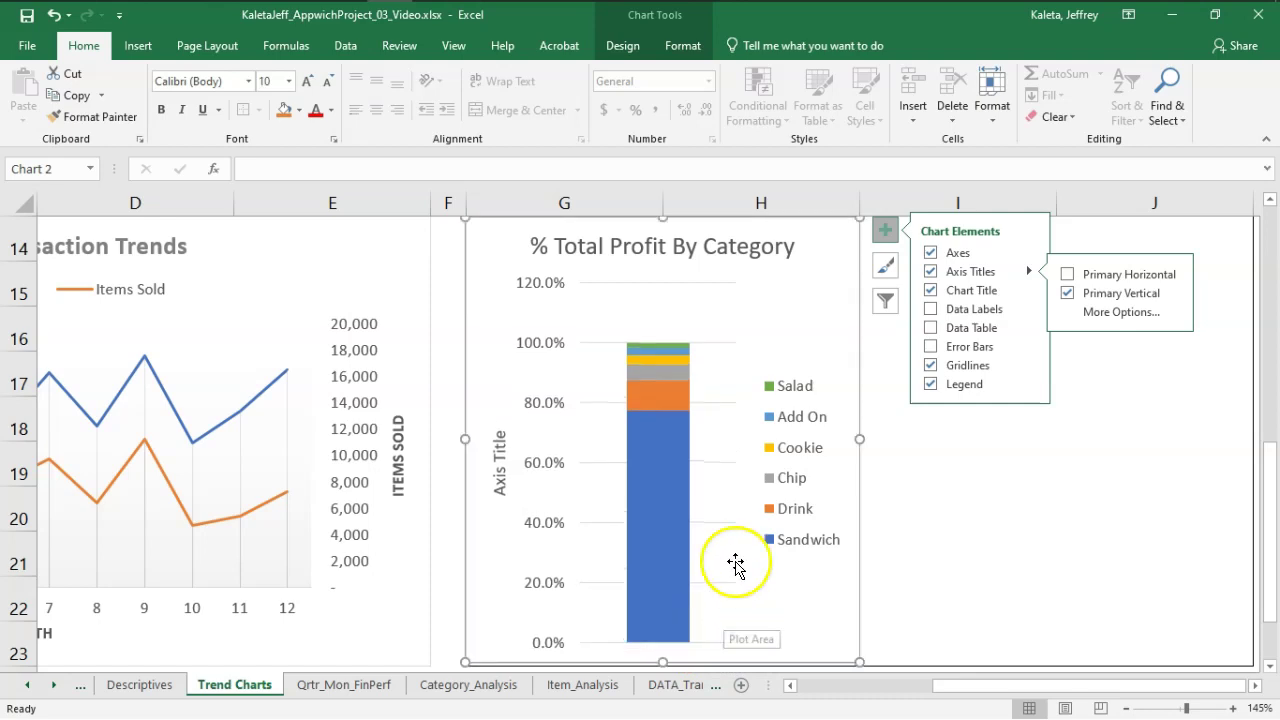
- Set the vertical axis maximum to 1.0 so the scale runs 0% to 100%
left_click(558, 345)
right_click(558, 345)
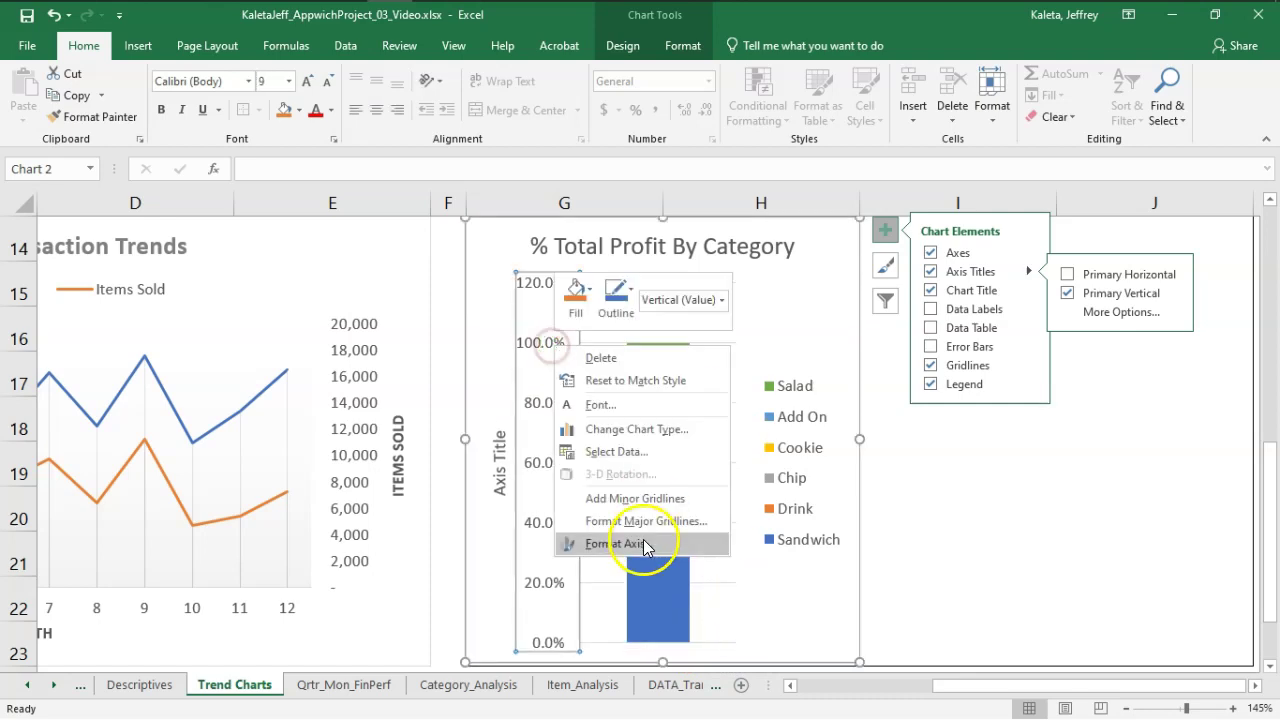
left_click(642, 542)
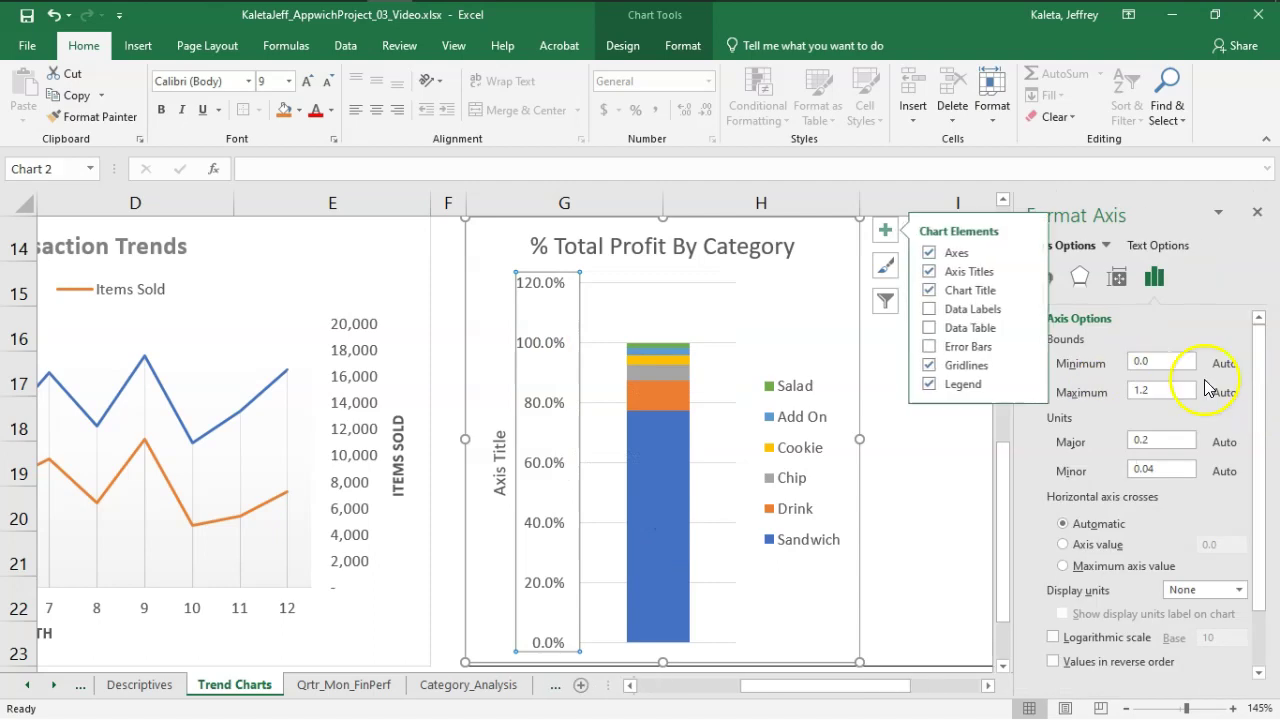
type("1")
key("Return")
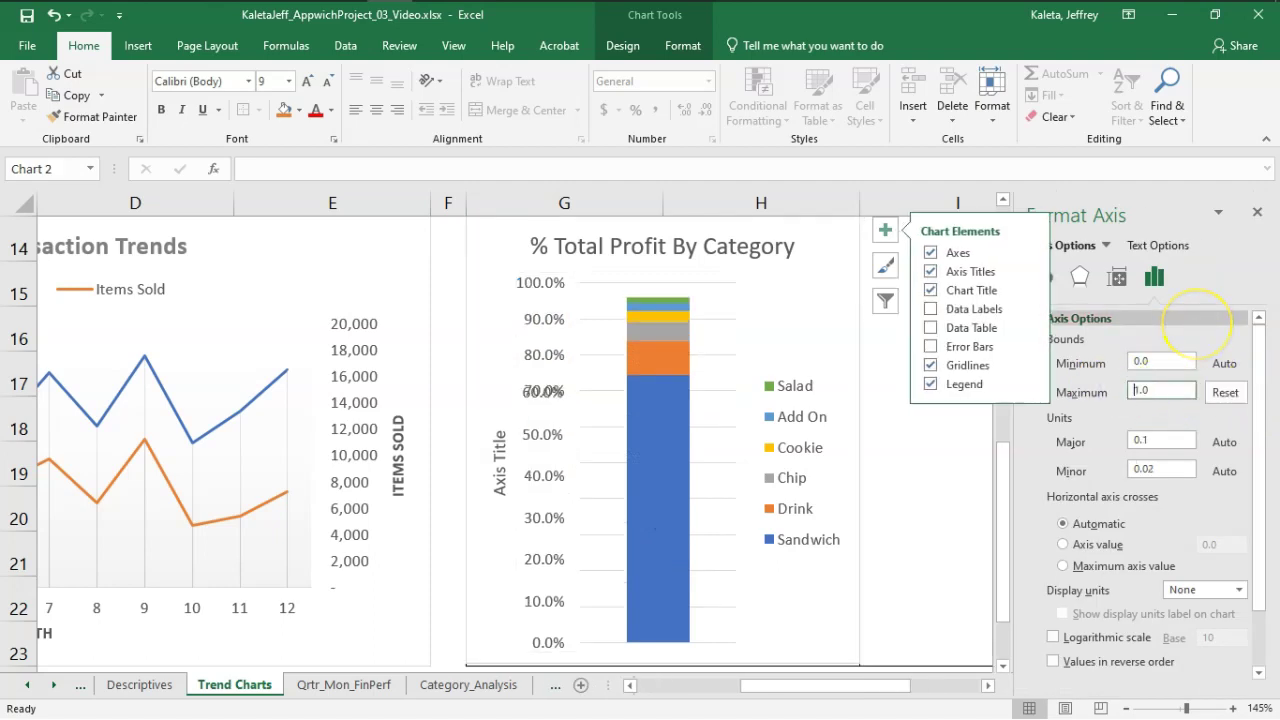
- Expand the axis Number settings and select the decimal places value for editing
scroll(1210, 540, "down", 1)
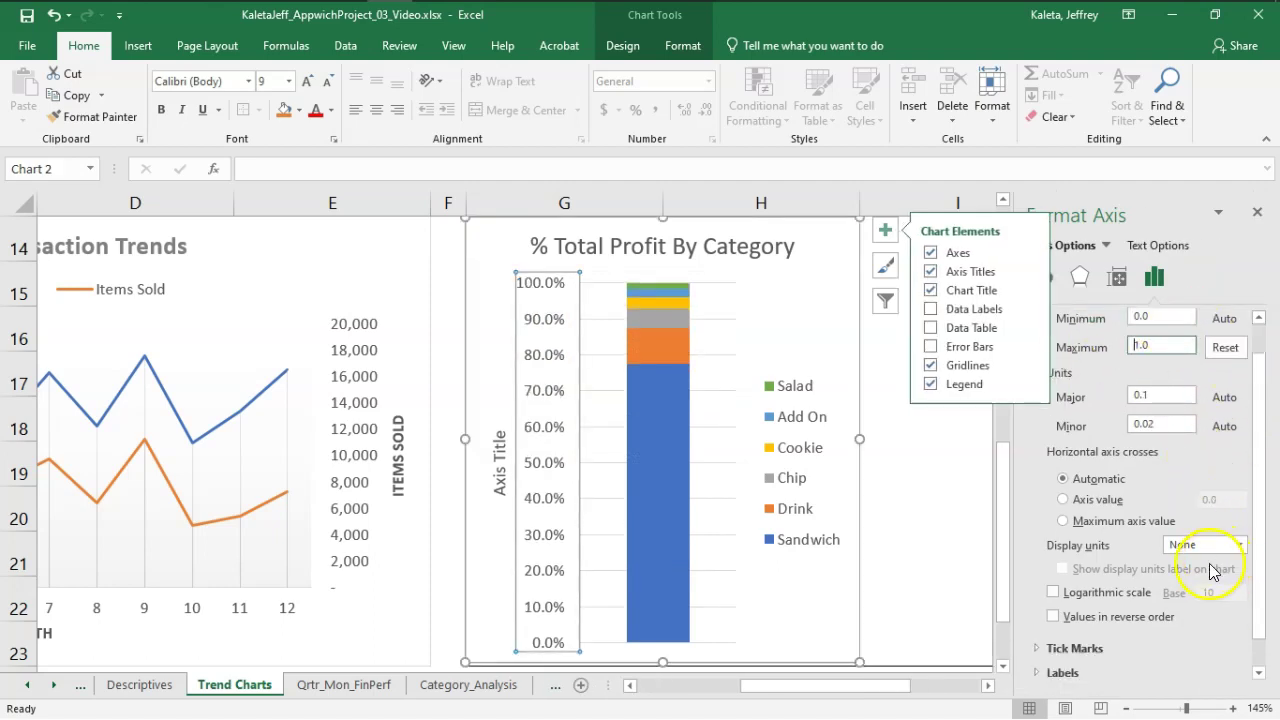
scroll(1160, 606, "down", 1)
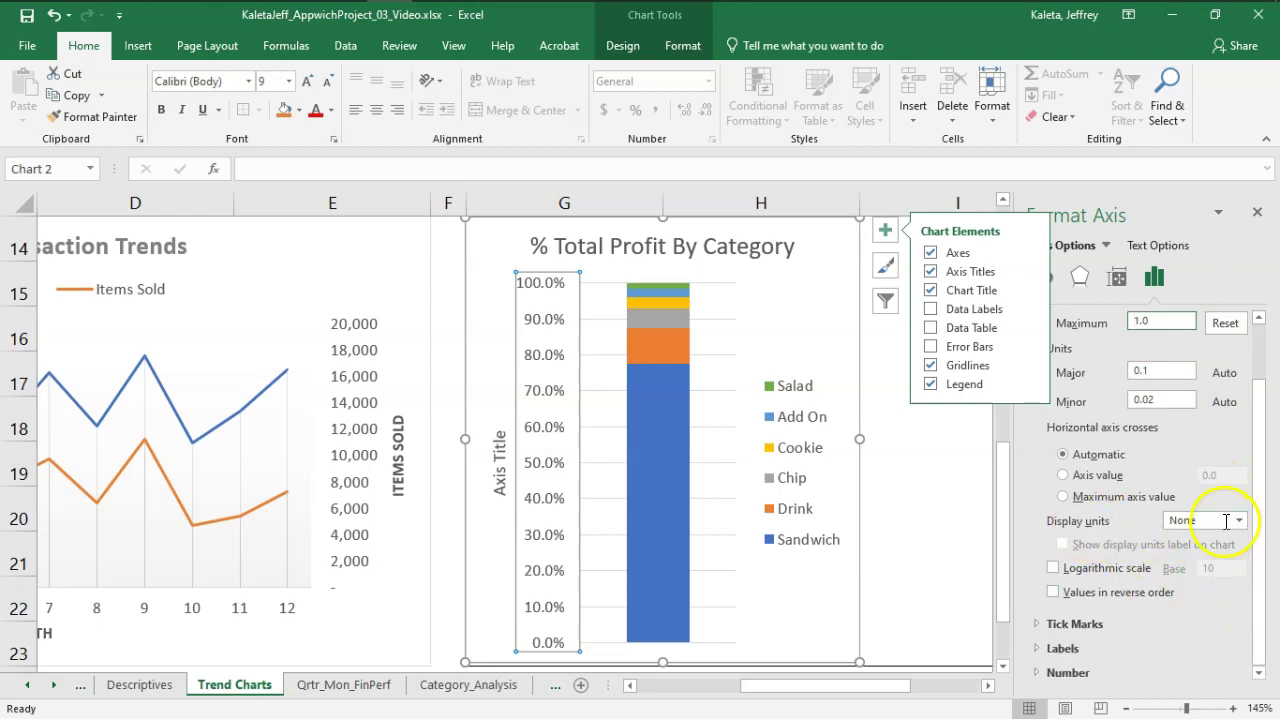
left_click(1075, 672)
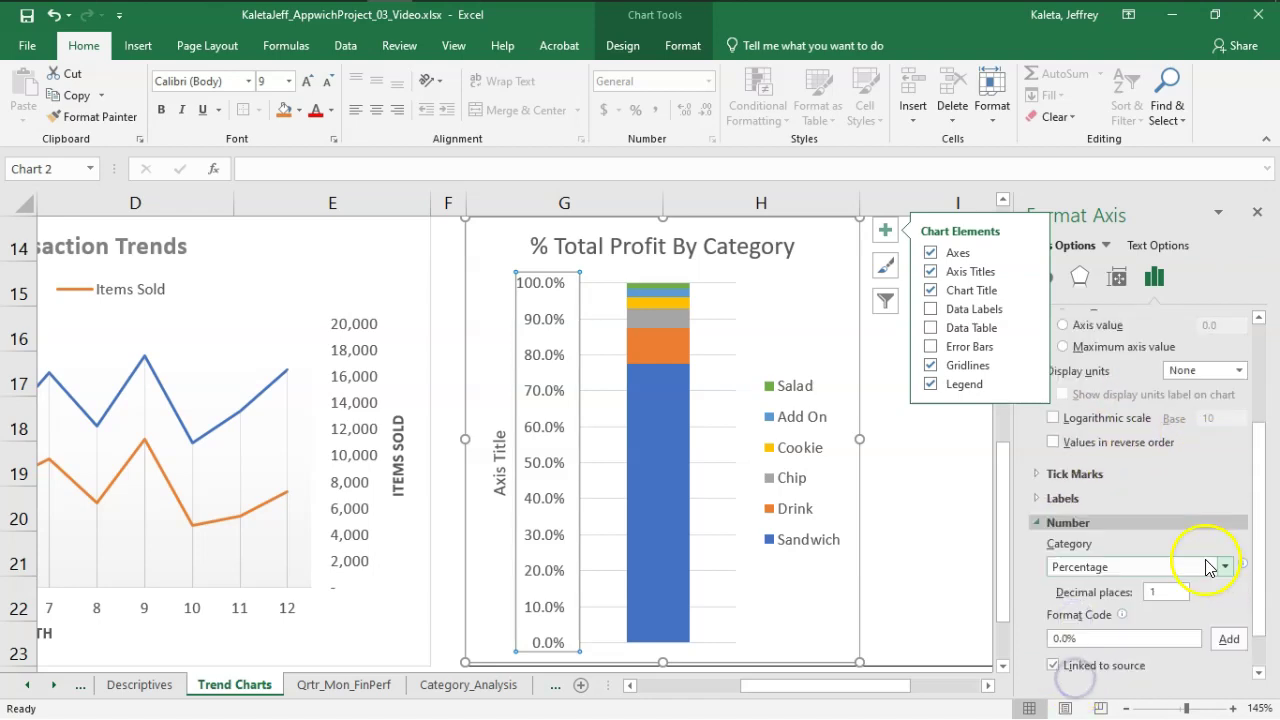
double_click(1151, 592)
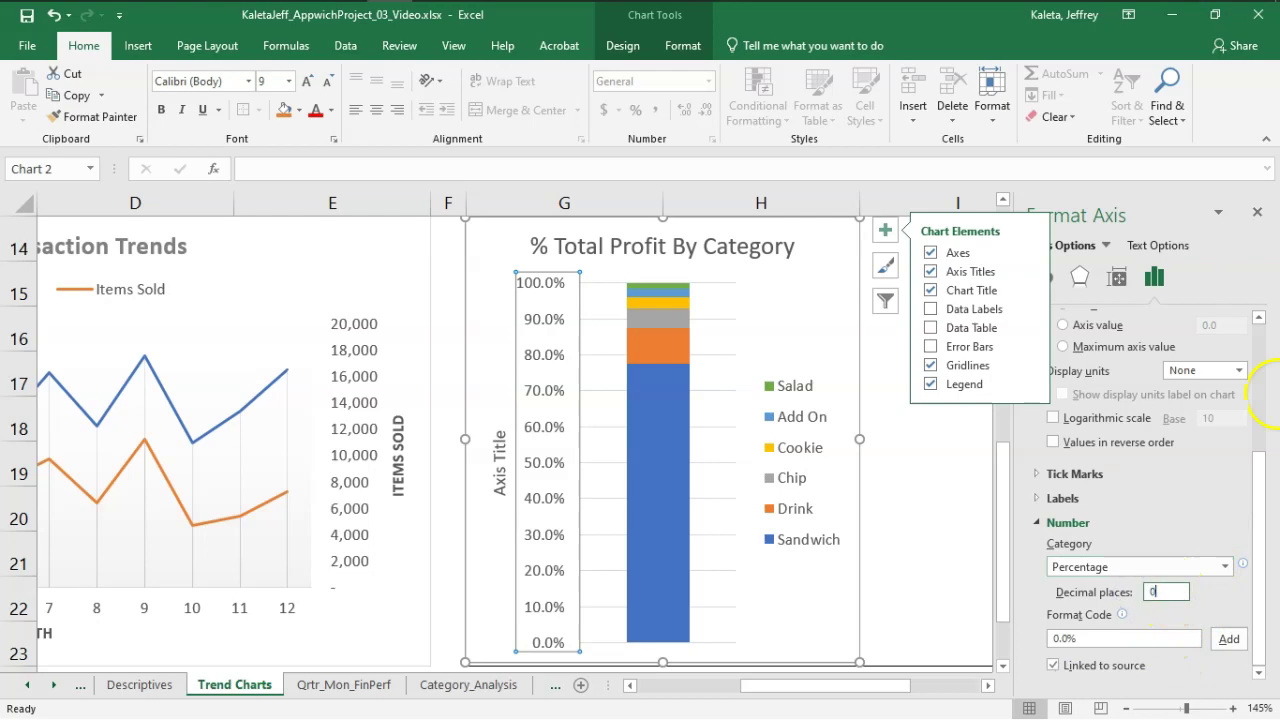